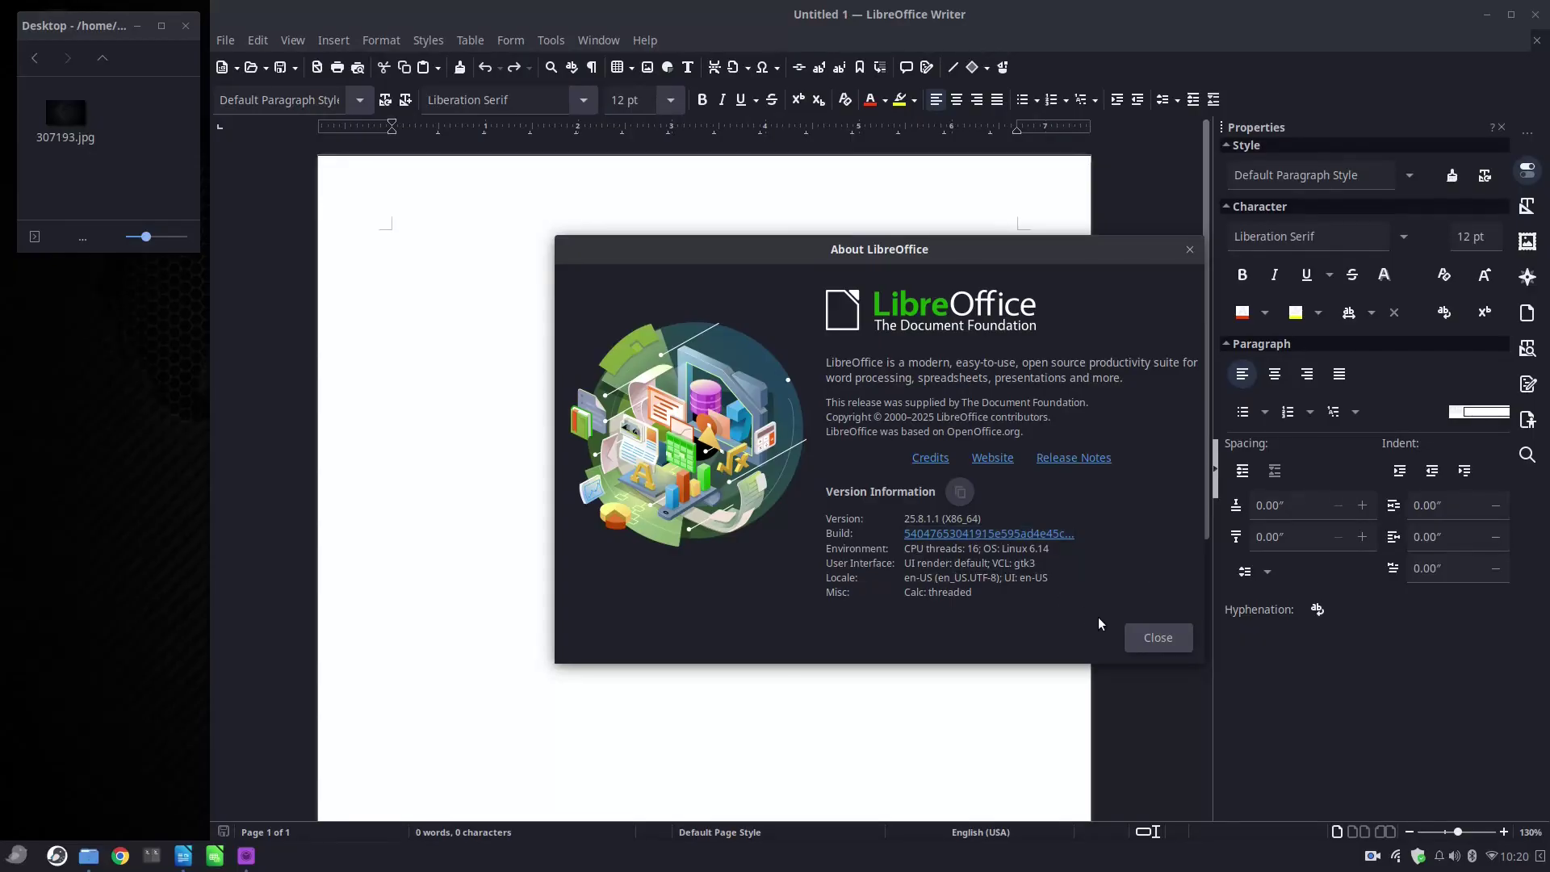
- Close the About dialog and open the Options dialog at the Appearance settings
{"action": "left_click", "coordinate": [1144, 639]}
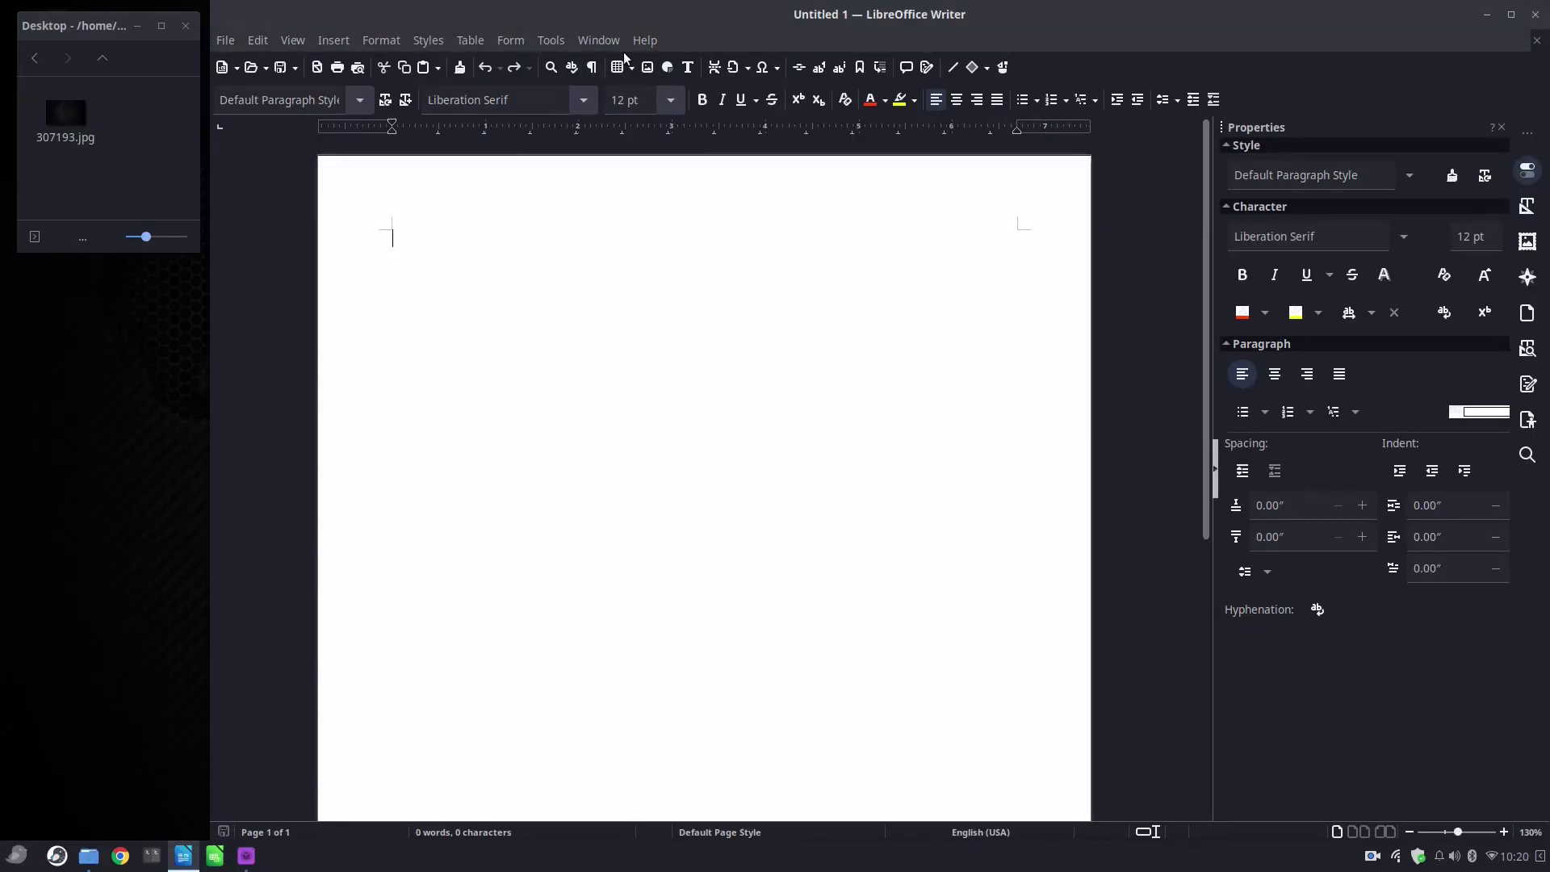
{"action": "left_click", "coordinate": [561, 46]}
{"action": "left_click", "coordinate": [928, 395]}
{"action": "left_click", "coordinate": [564, 41]}
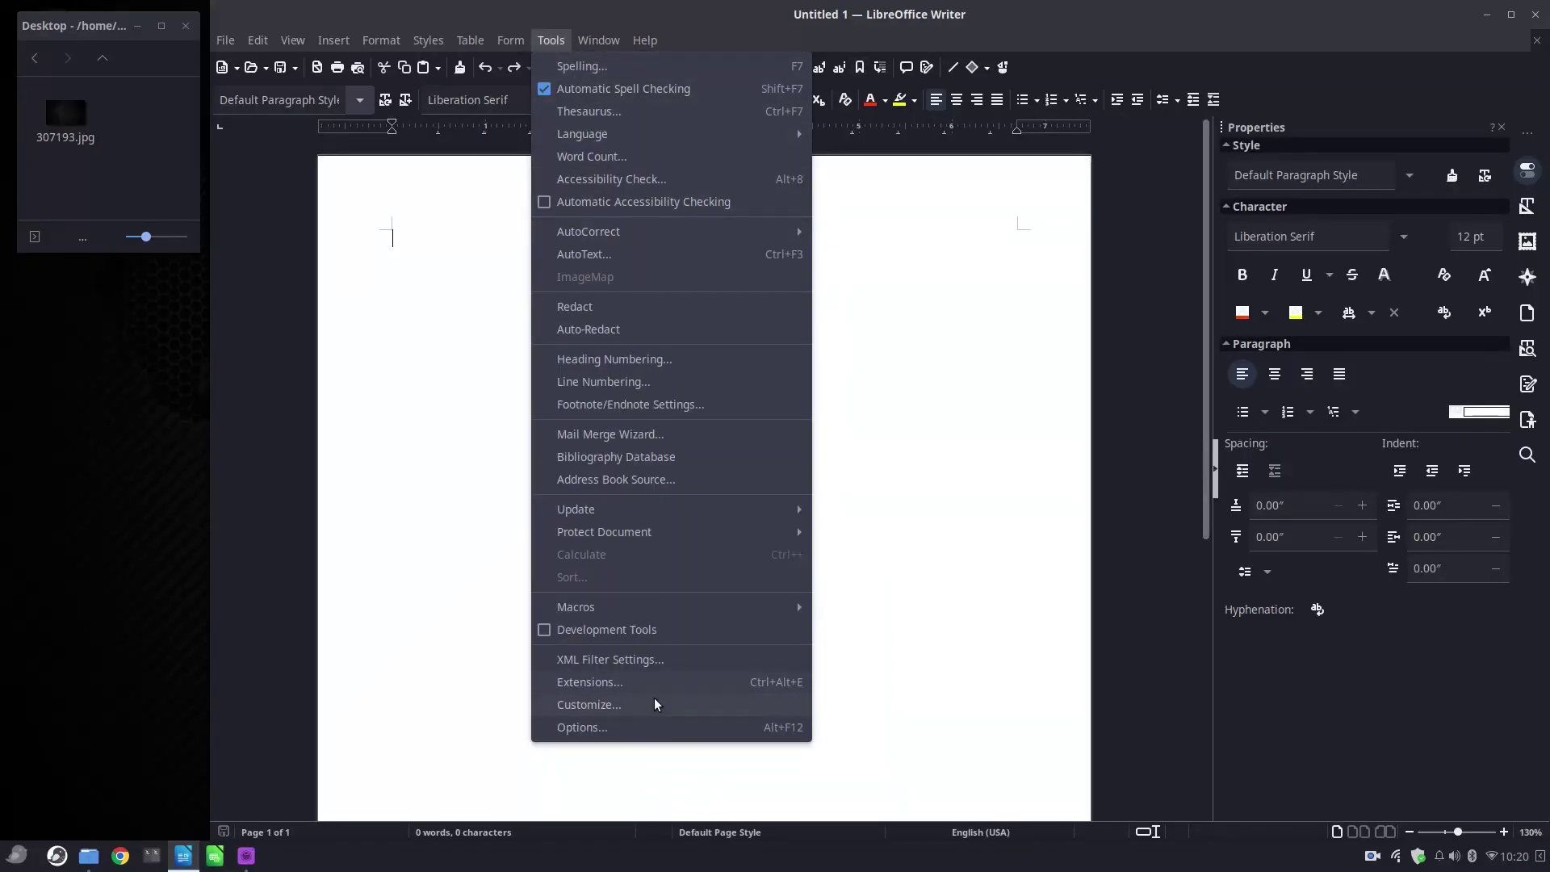
{"action": "left_click", "coordinate": [626, 728]}
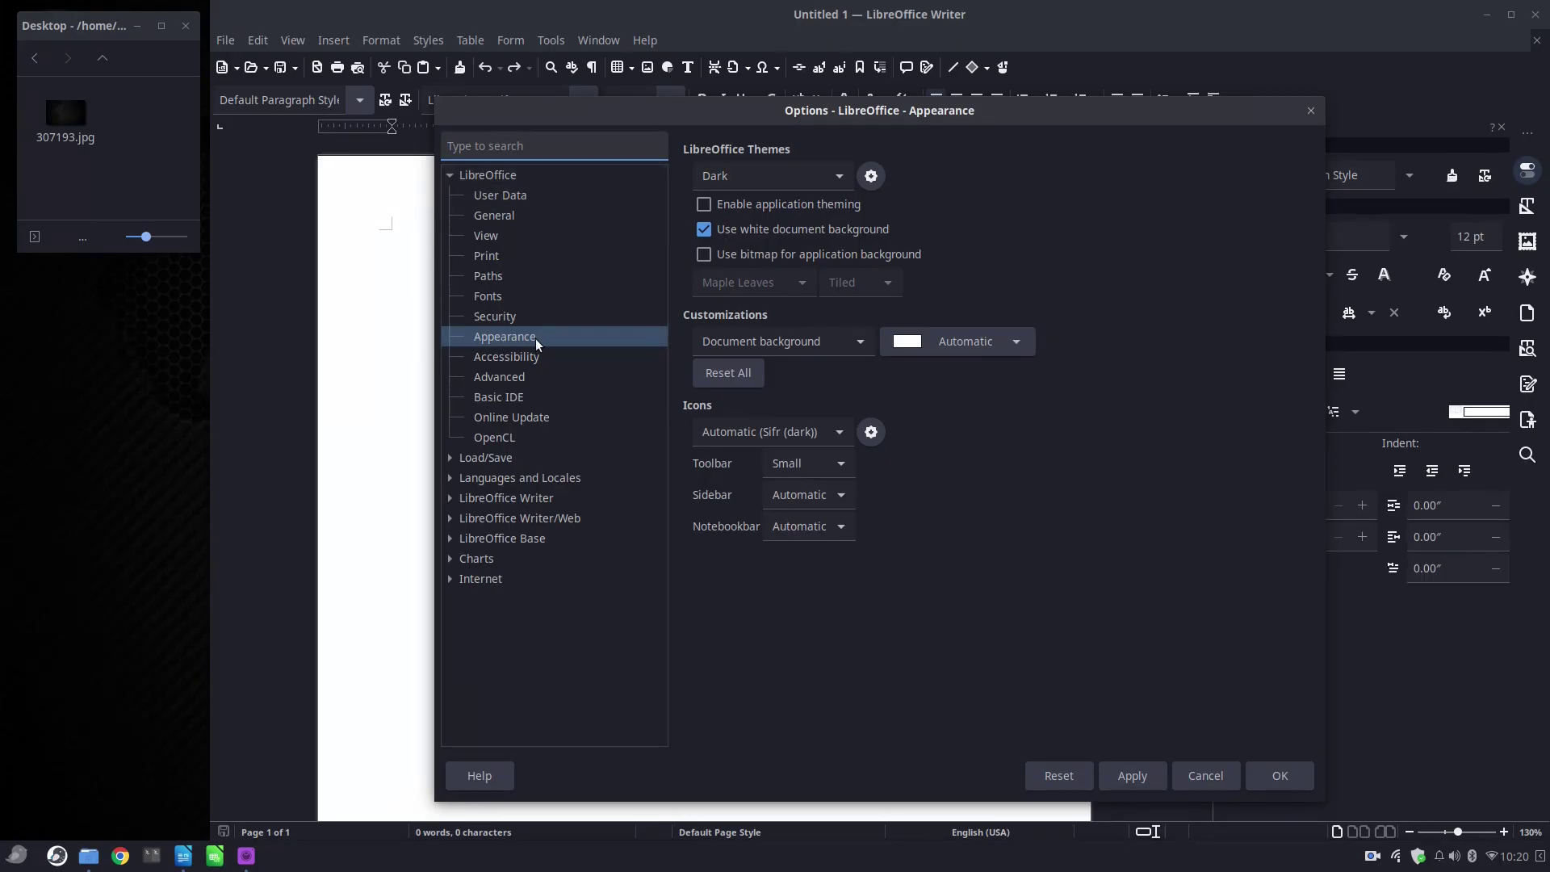
- Try the Colibre and Colibre (dark) icon themes
{"action": "left_click", "coordinate": [713, 433]}
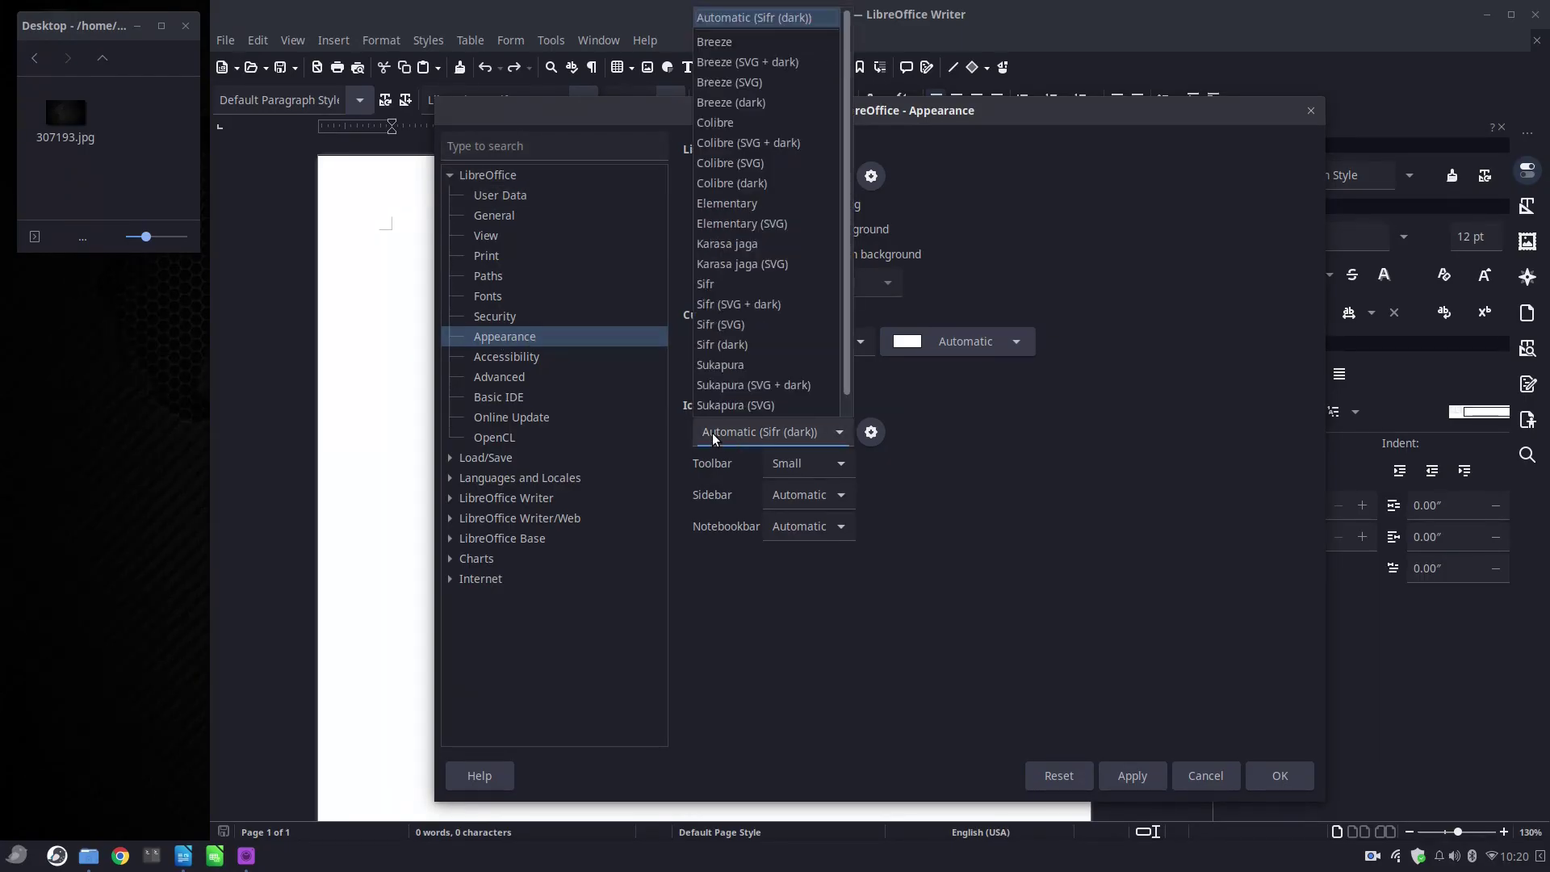
{"action": "left_click", "coordinate": [730, 123]}
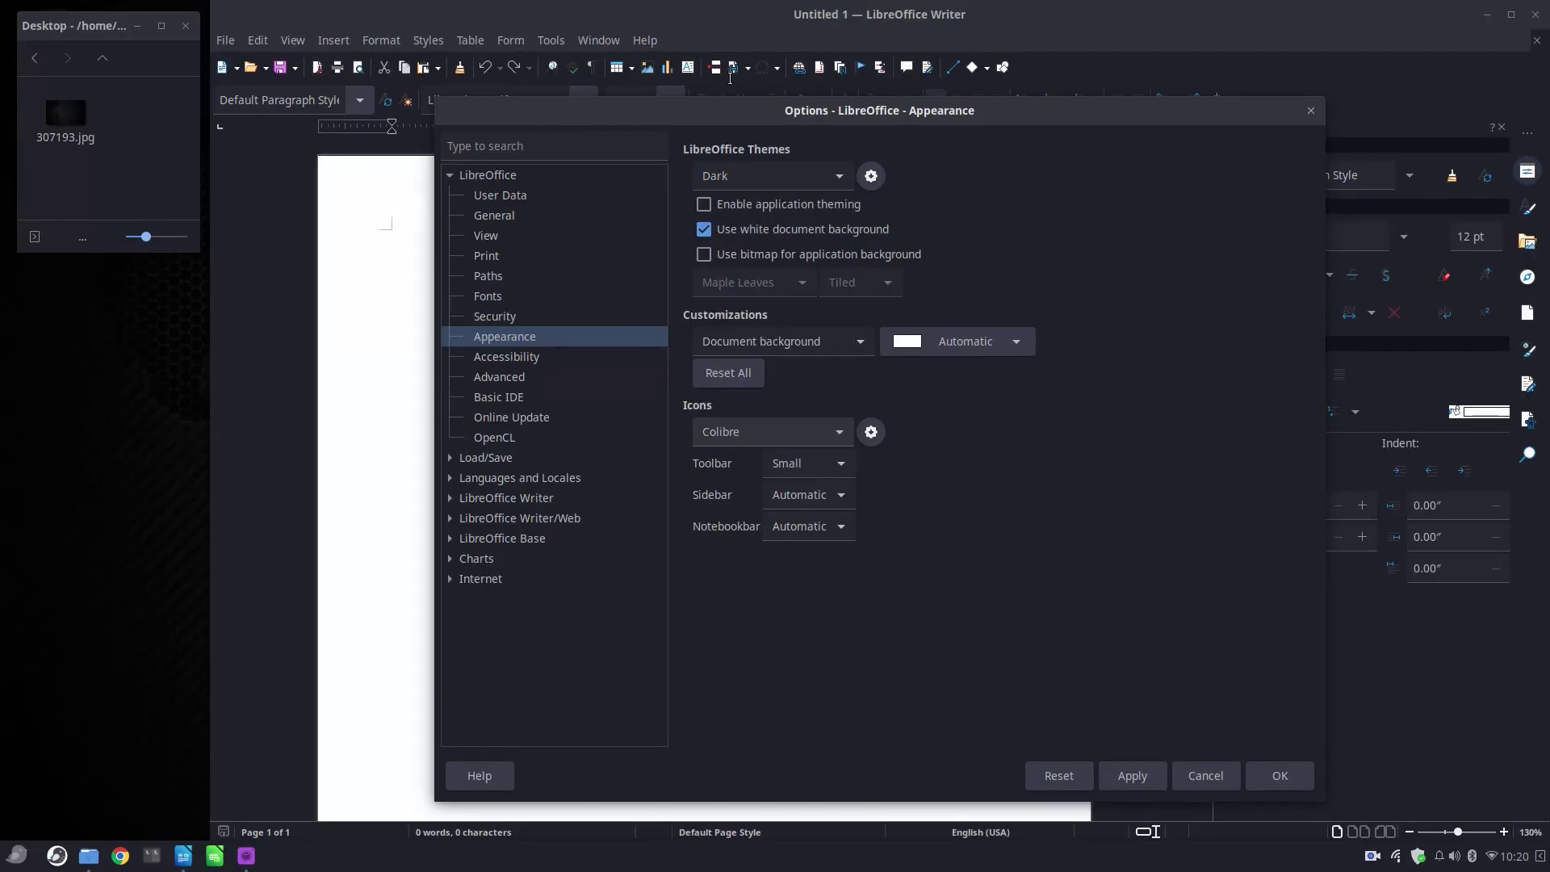
{"action": "left_click", "coordinate": [776, 438]}
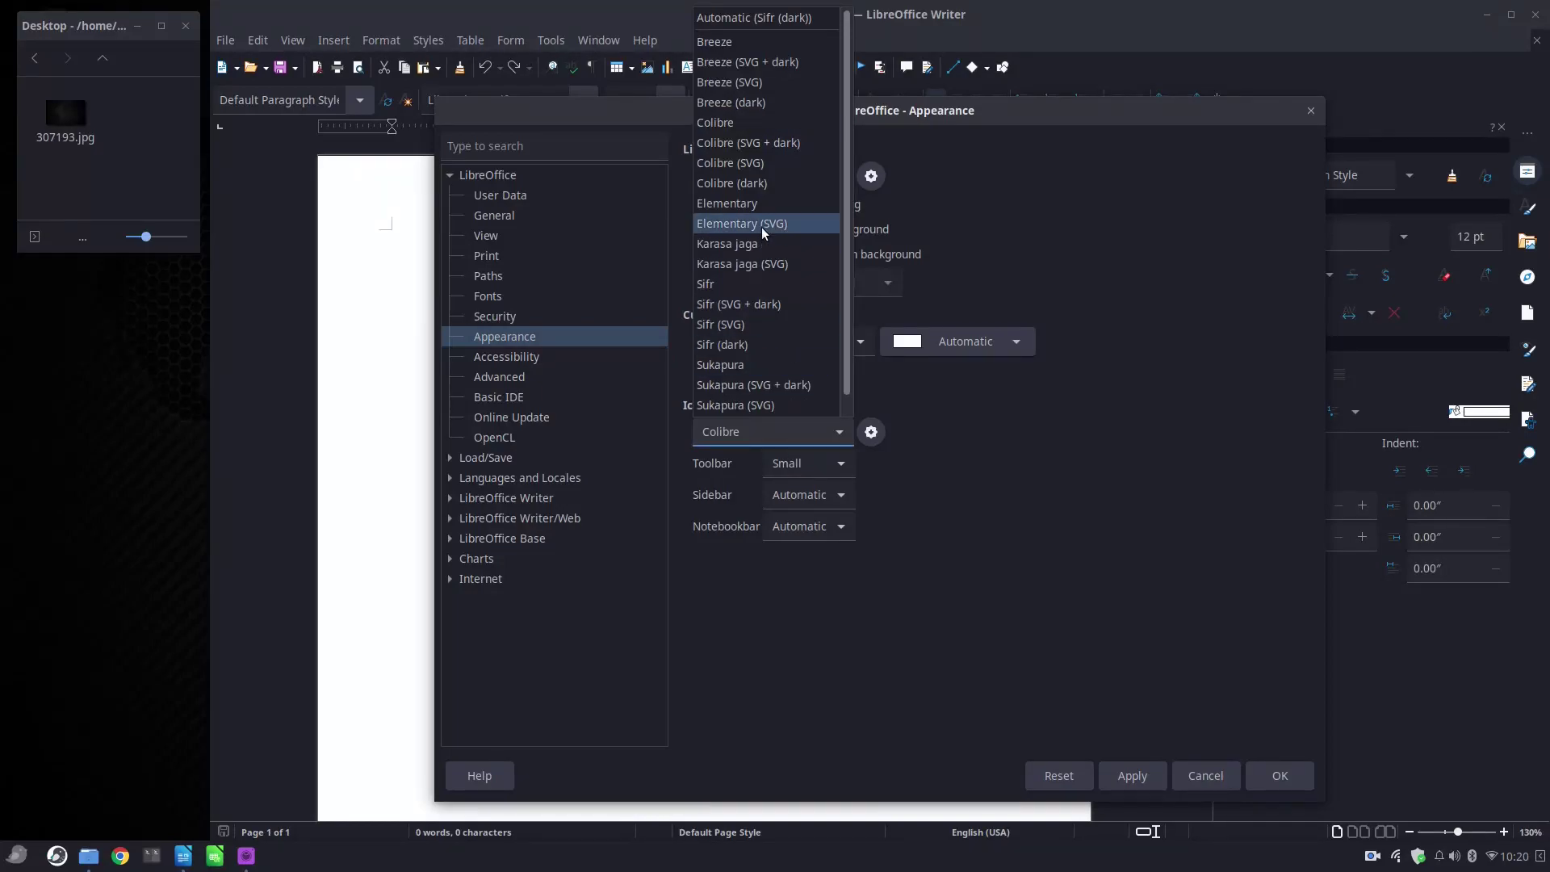
{"action": "left_click", "coordinate": [767, 185]}
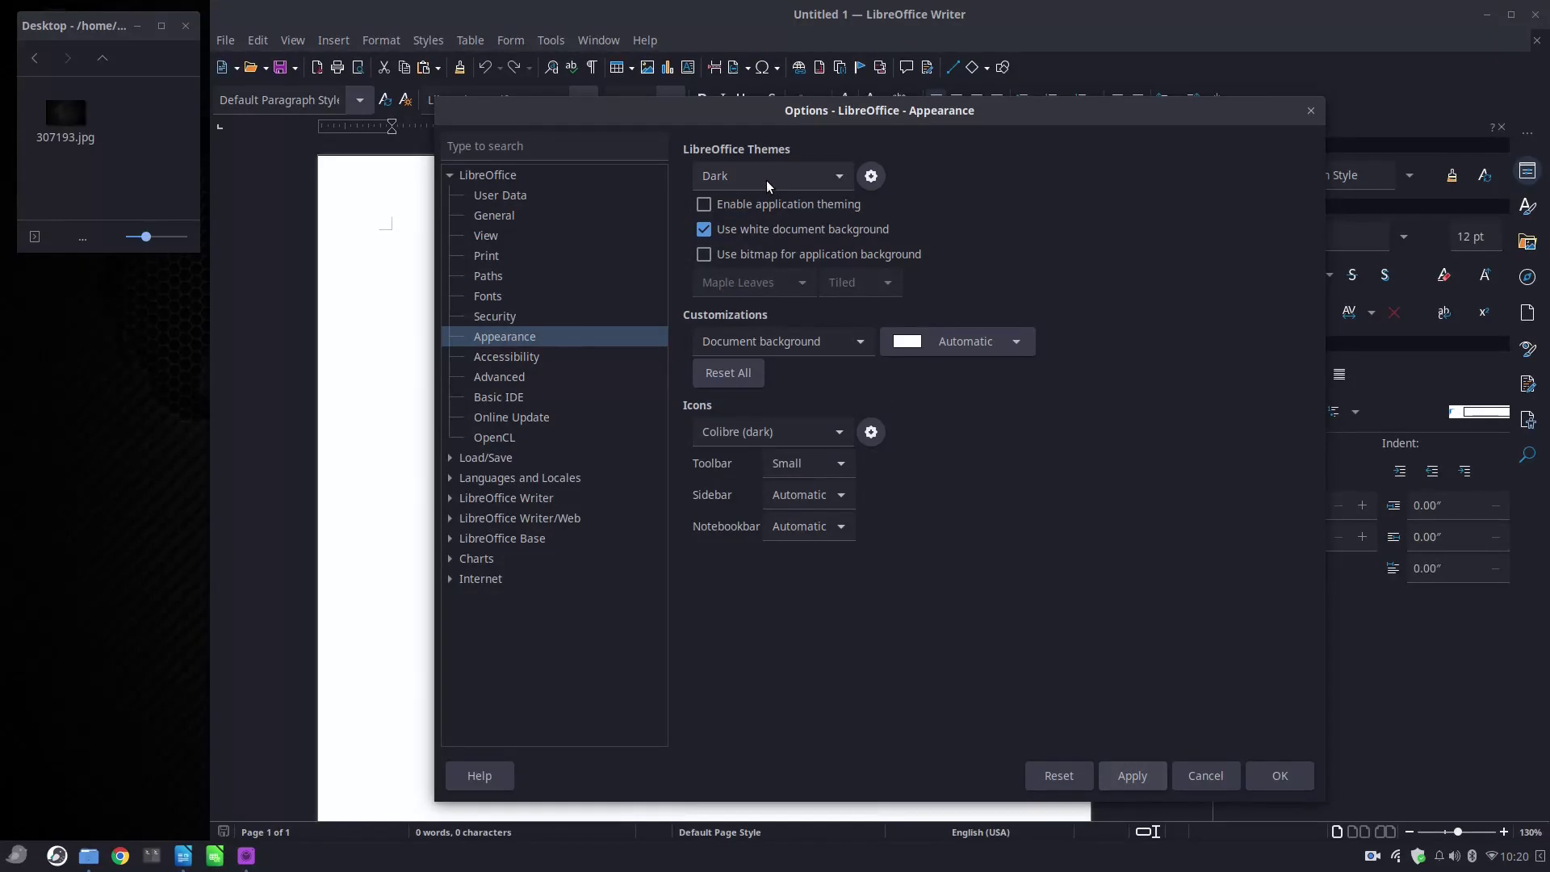
- Try the Sukapura (dark) icon theme and shift the Options dialog to uncover the toolbars
{"action": "left_click", "coordinate": [802, 433]}
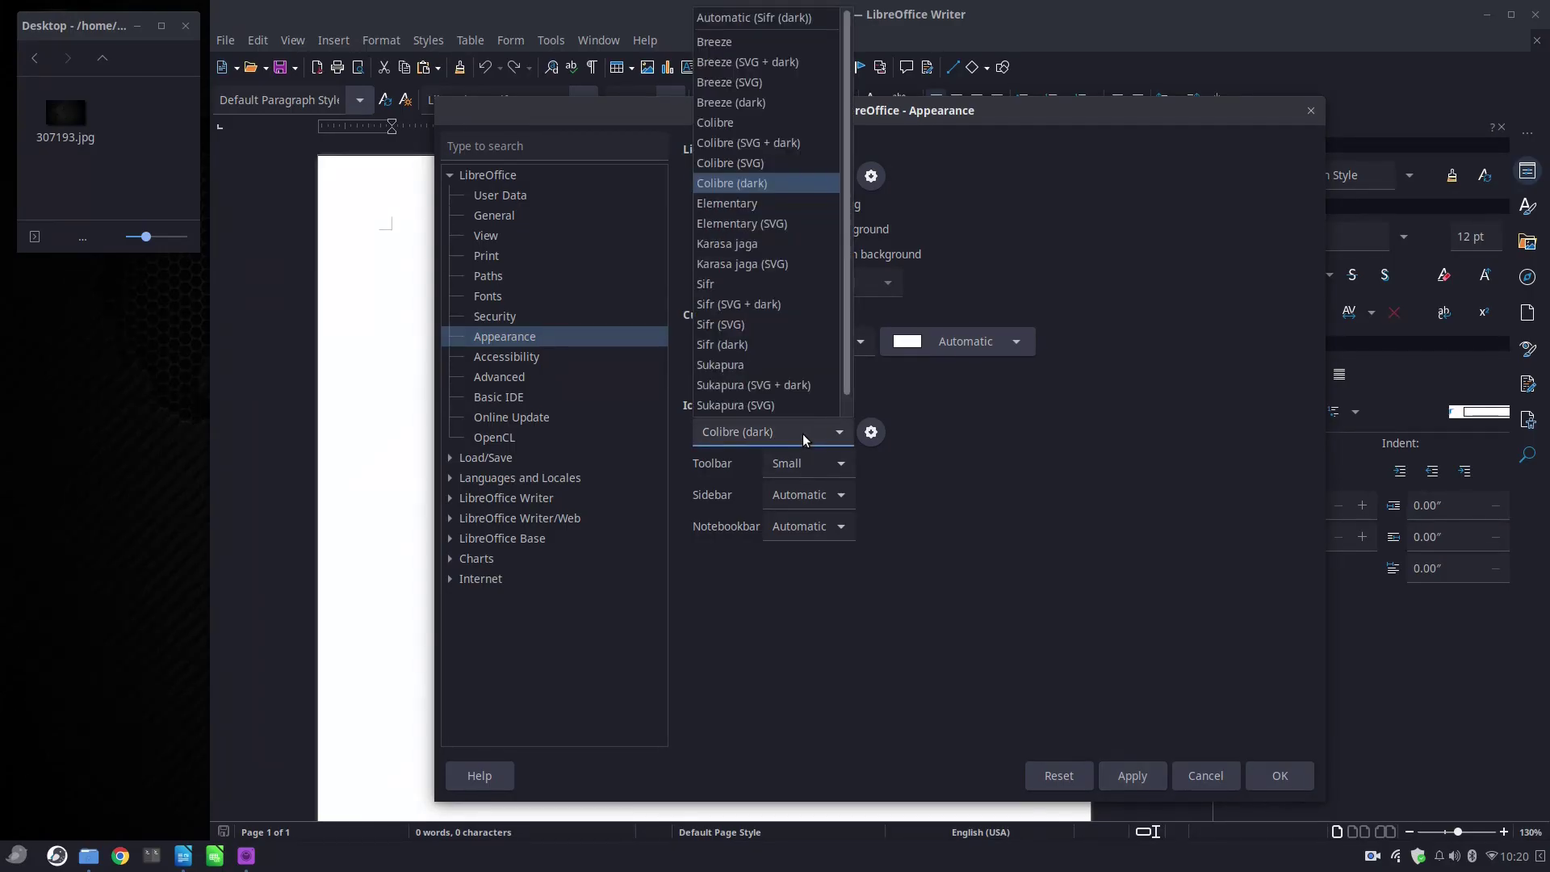
{"action": "scroll", "coordinate": [784, 395], "scroll_direction": "down", "scroll_amount": 1}
{"action": "left_click", "coordinate": [789, 406]}
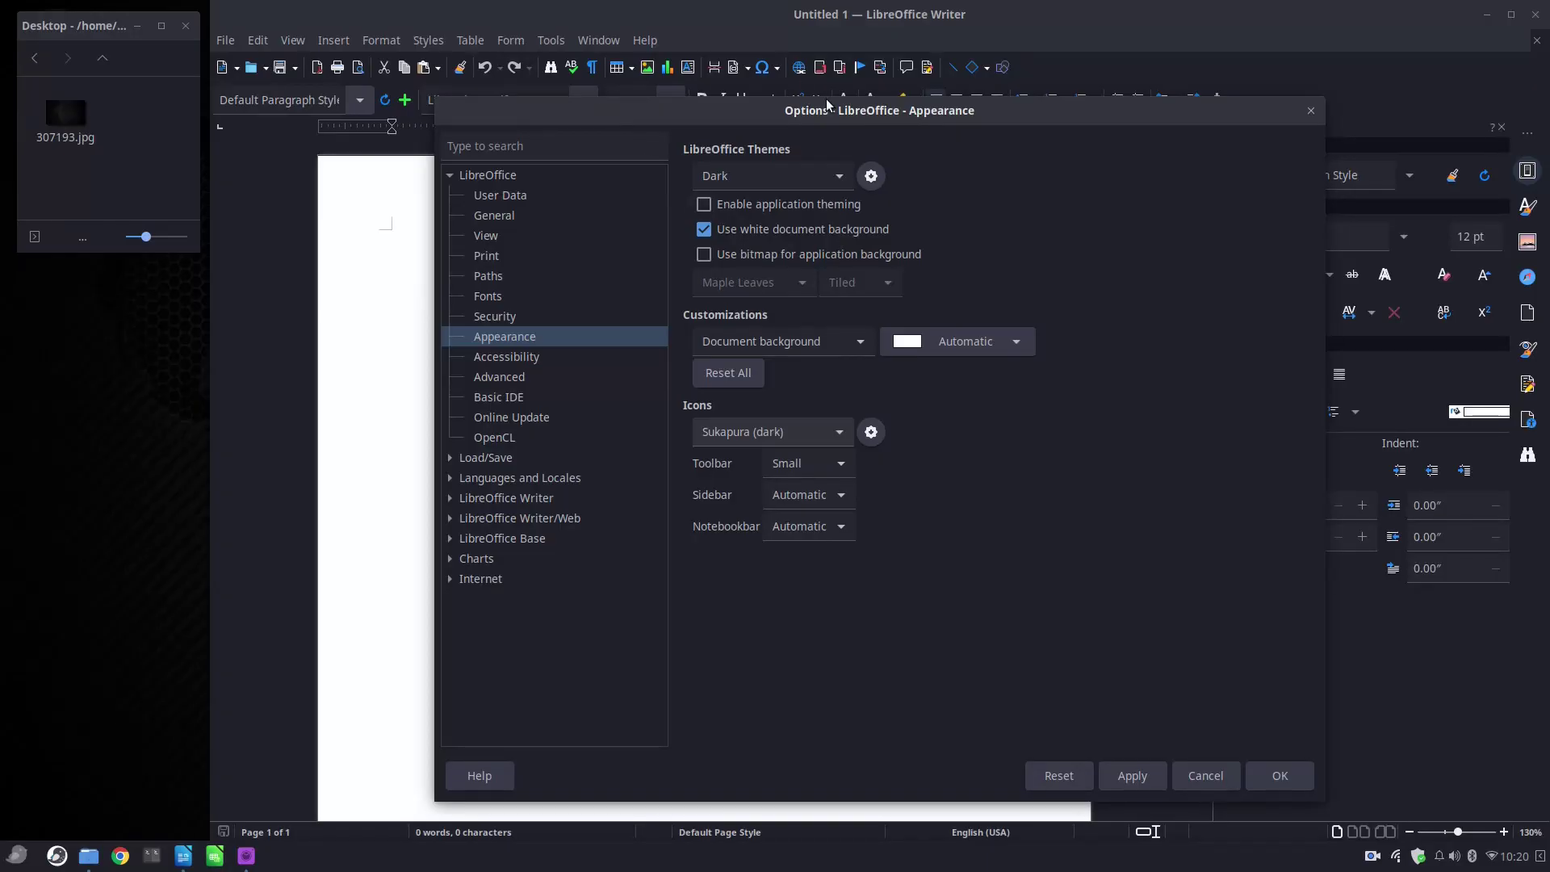
{"action": "left_click_drag", "start_coordinate": [832, 113], "coordinate": [796, 144]}
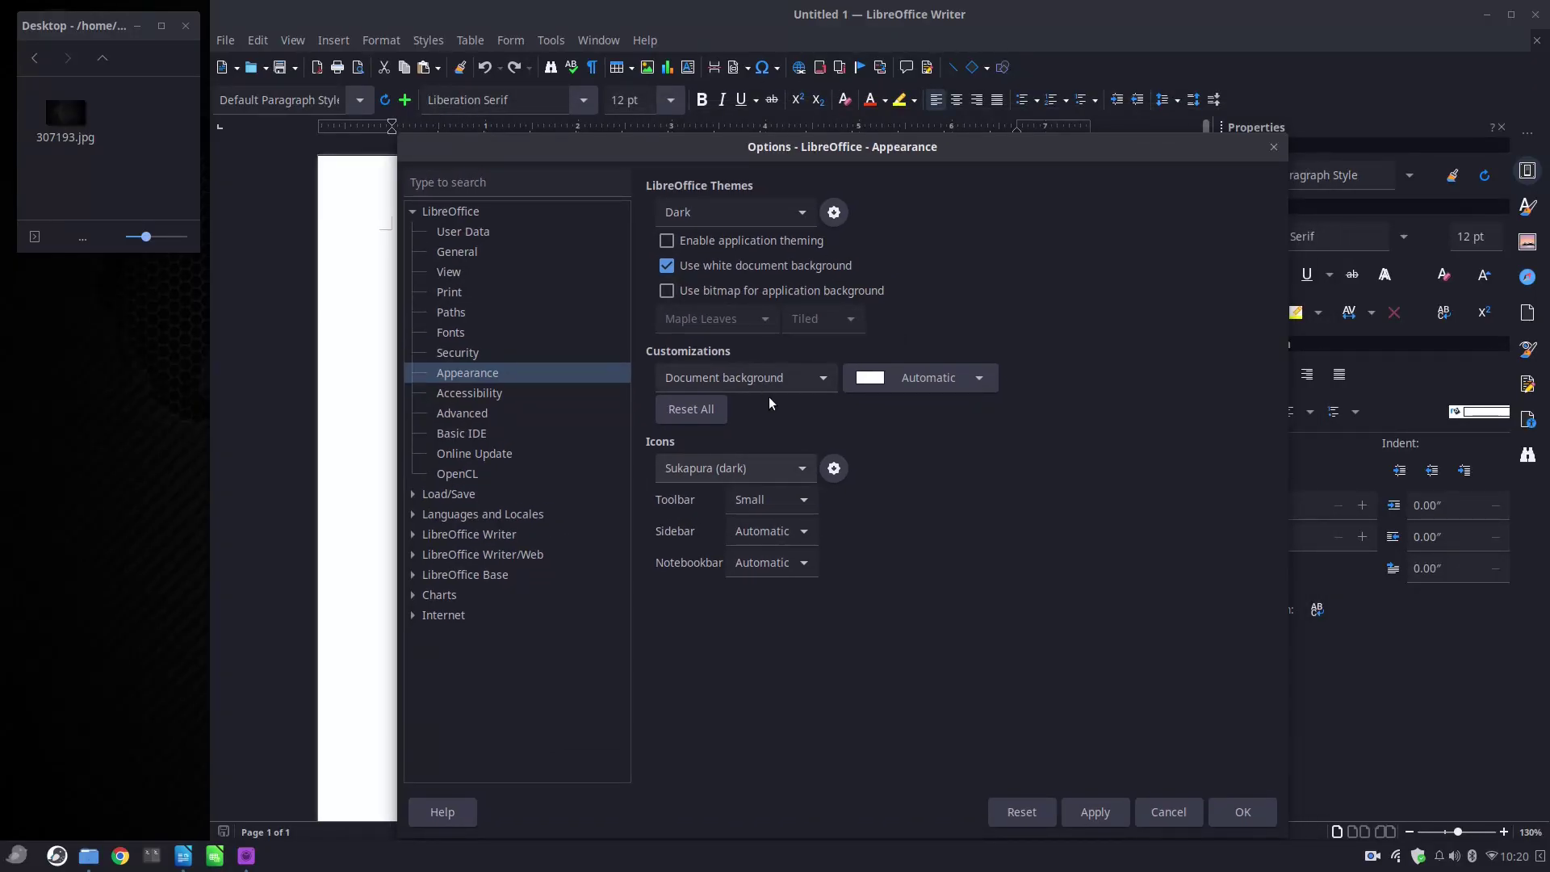
- Try the Breeze (dark) and Karasa jaga icon themes
{"action": "left_click", "coordinate": [773, 465]}
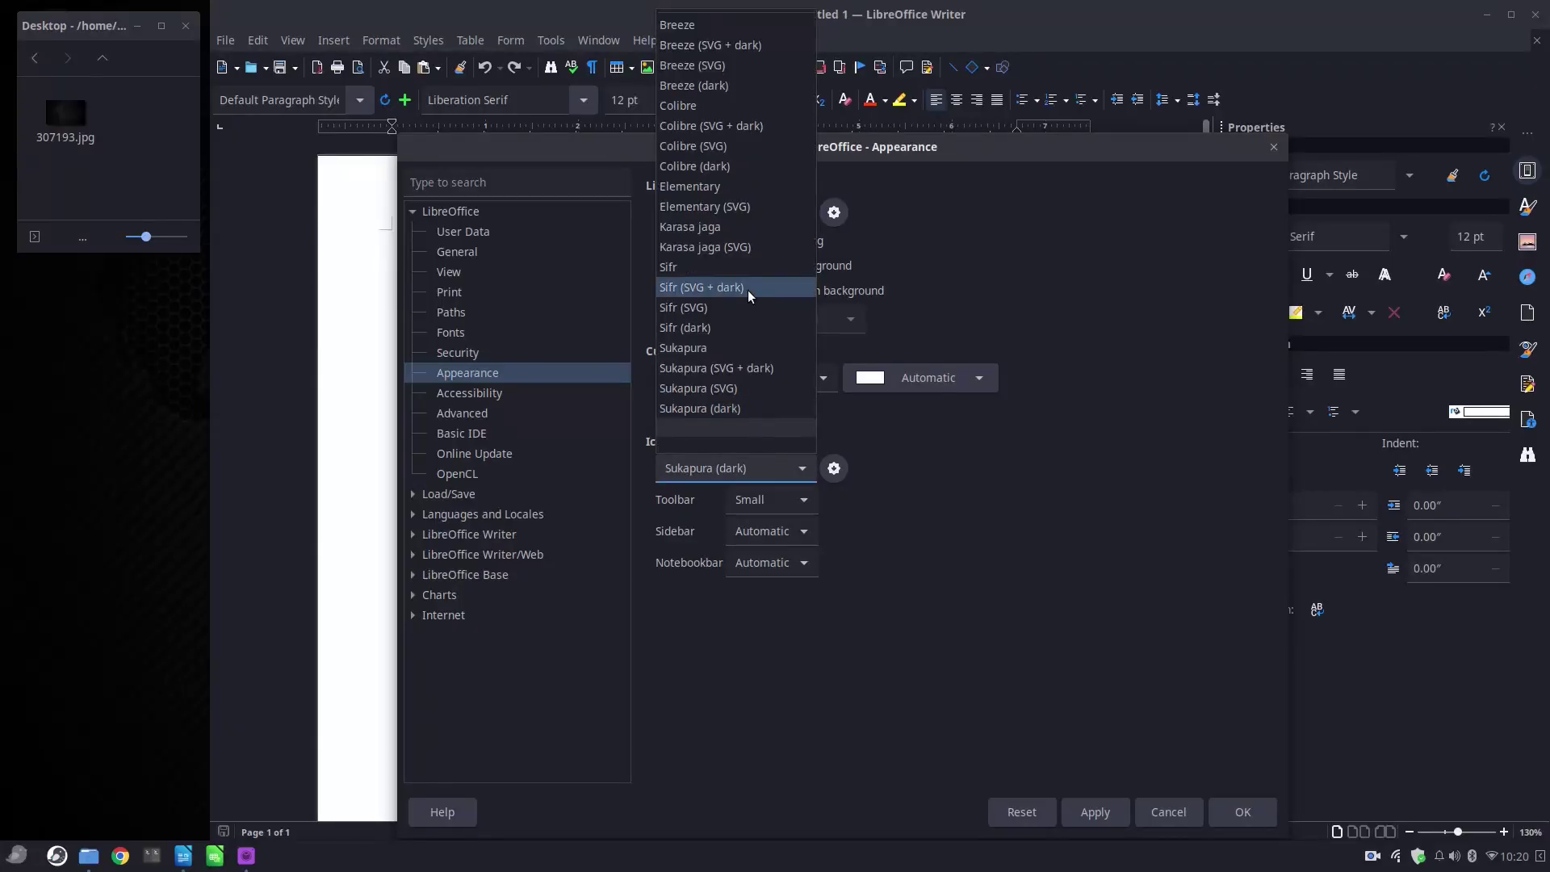
{"action": "left_click", "coordinate": [749, 85]}
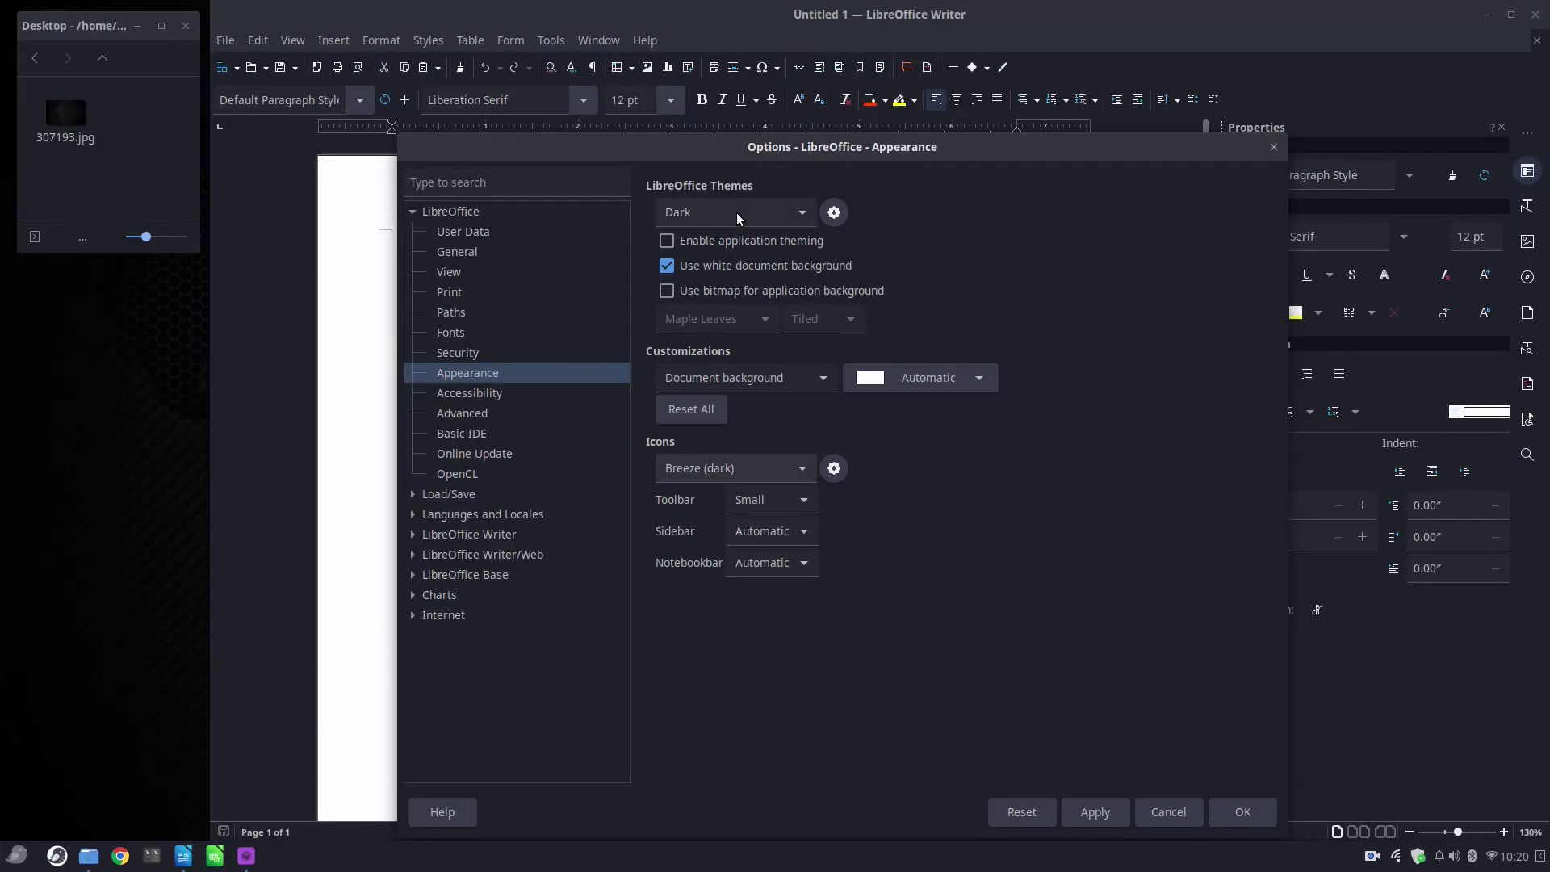
{"action": "left_click", "coordinate": [760, 465]}
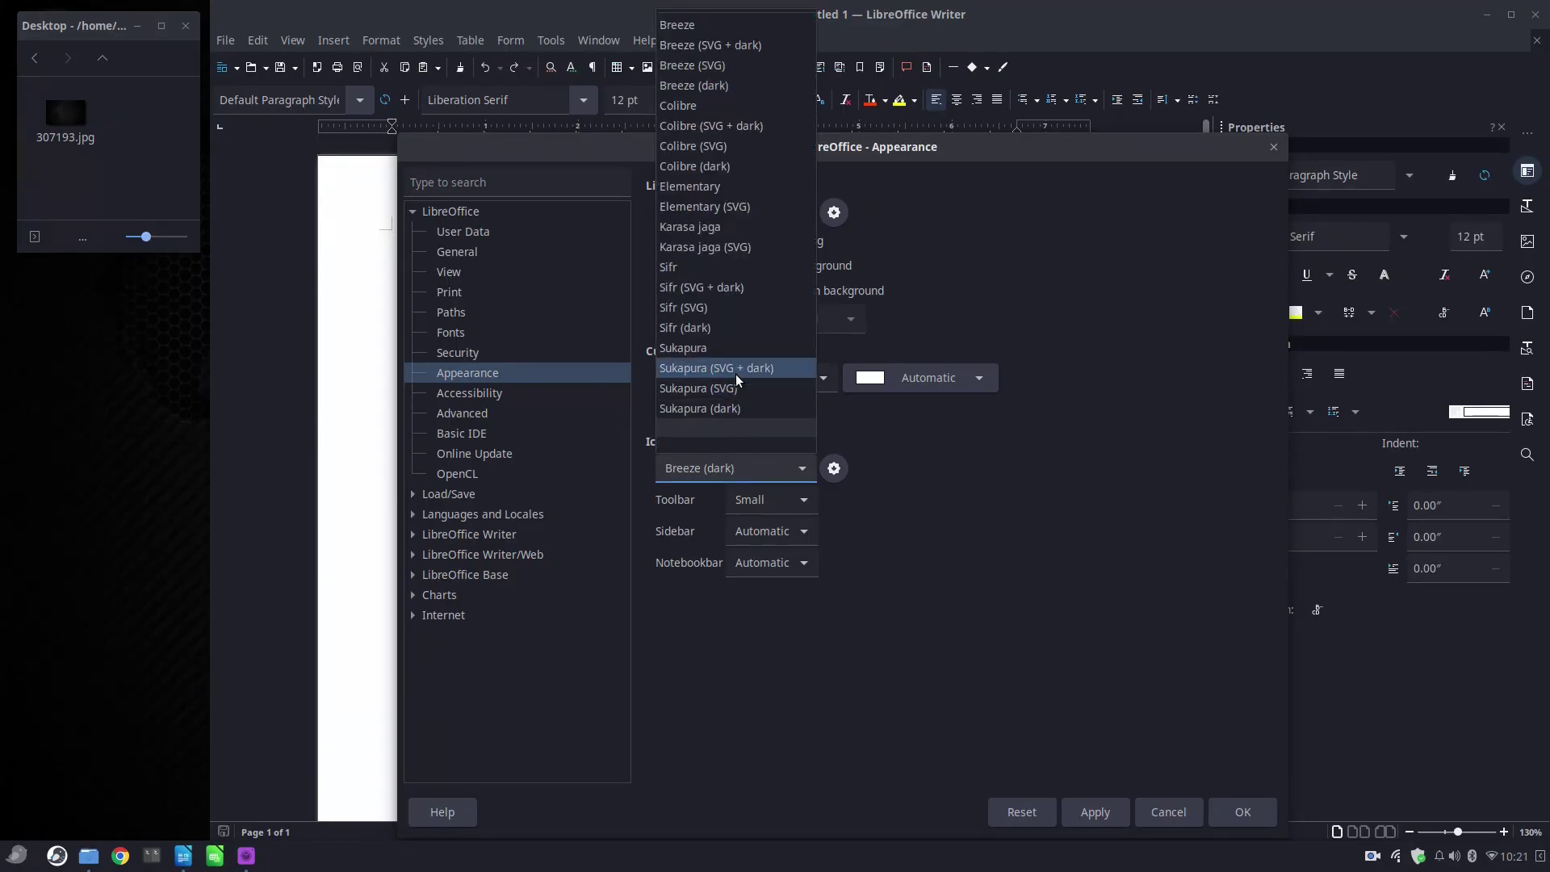
{"action": "left_click", "coordinate": [757, 232]}
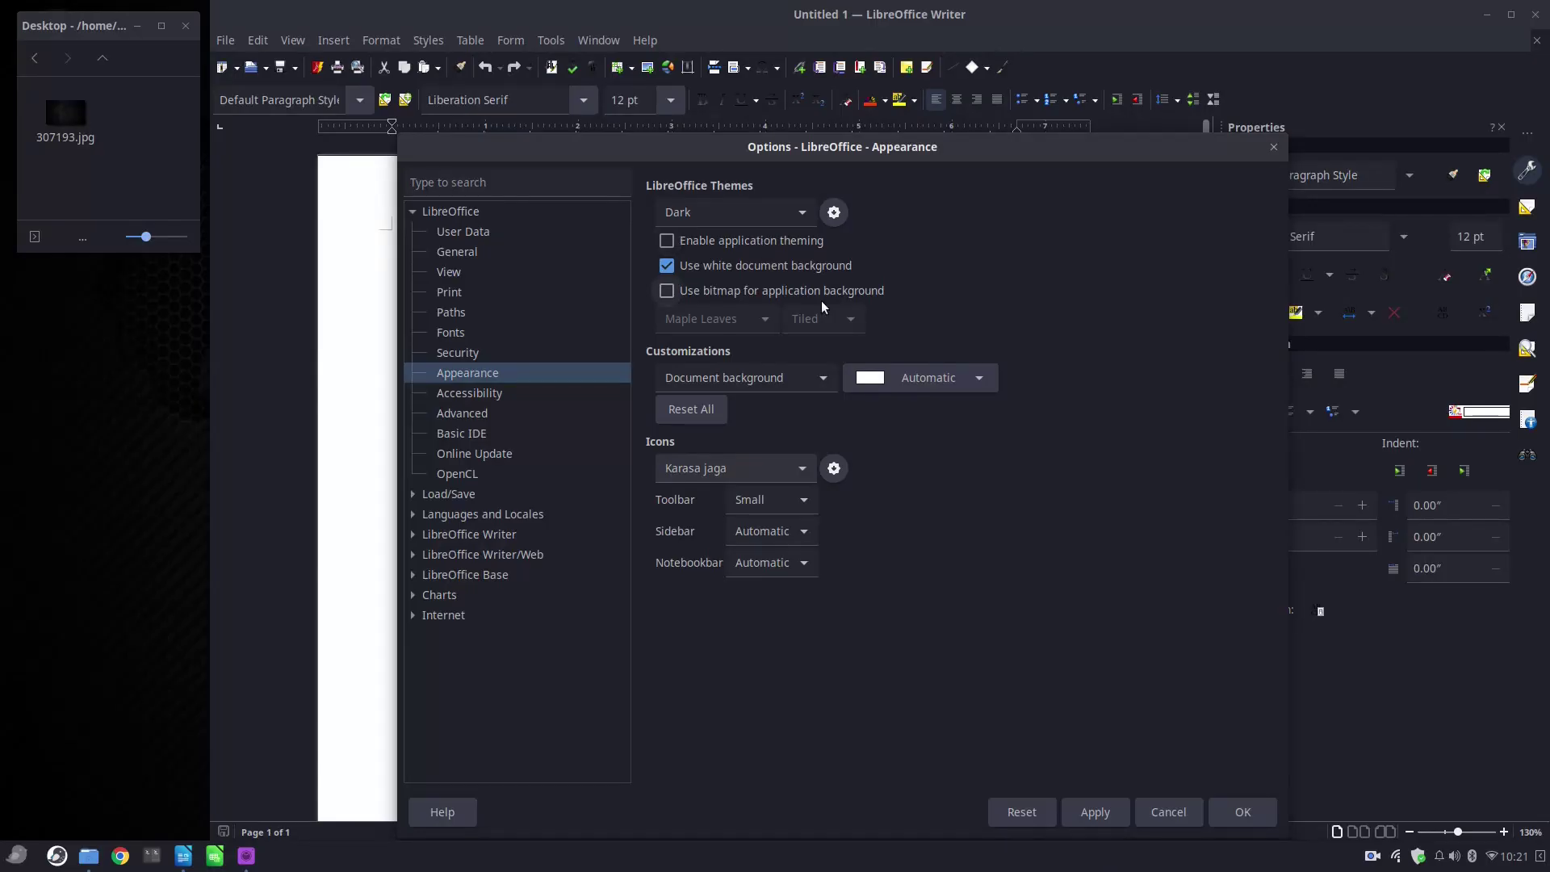
- Set the icon theme to Sifr (dark)
{"action": "left_click", "coordinate": [749, 465]}
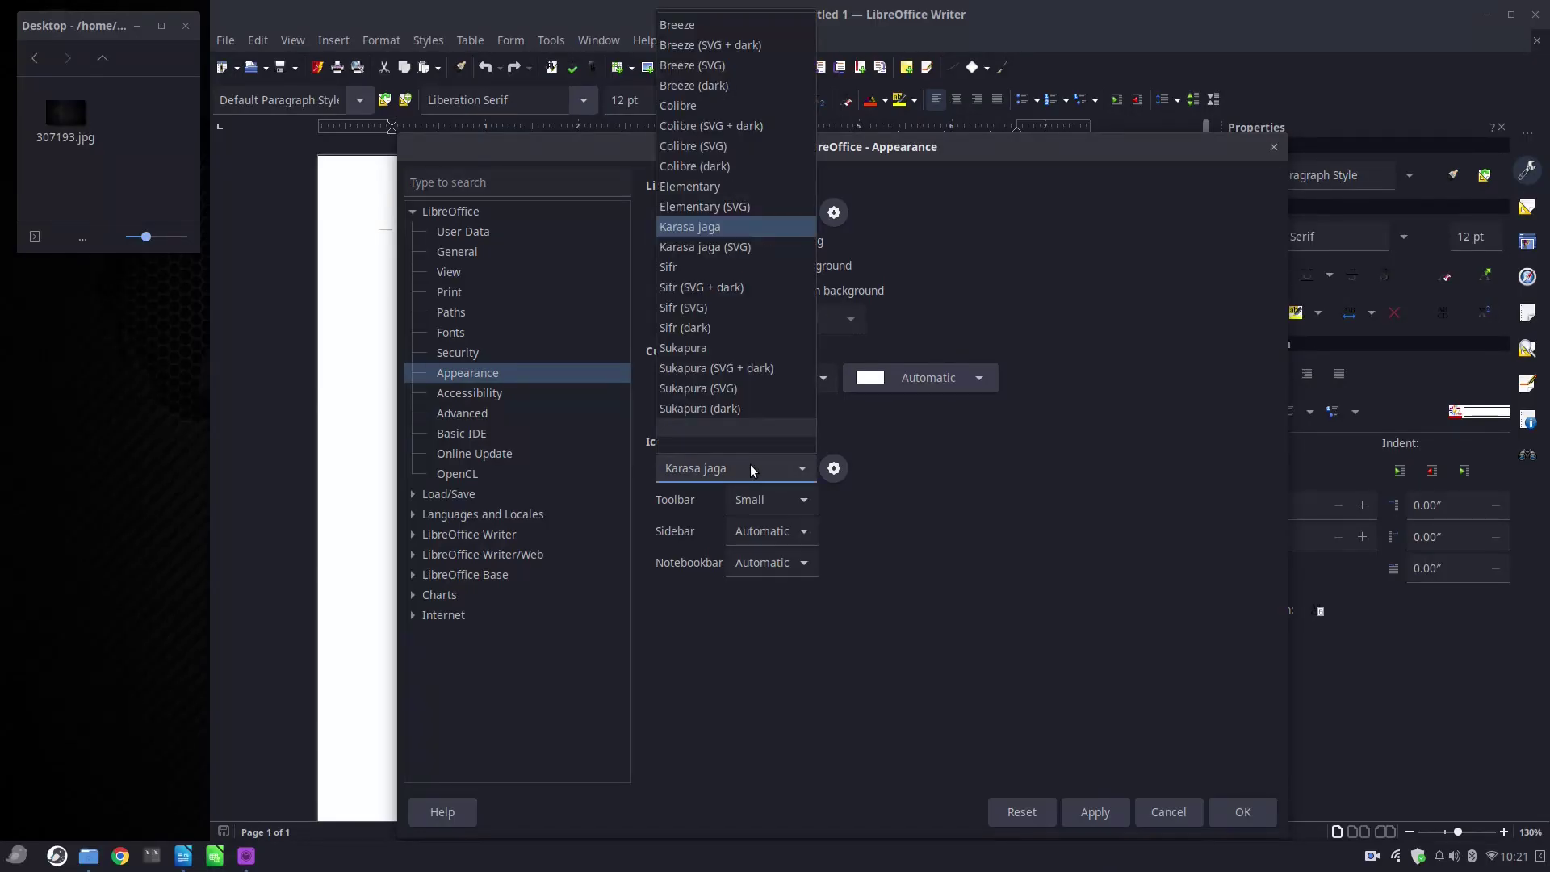
{"action": "left_click", "coordinate": [716, 327]}
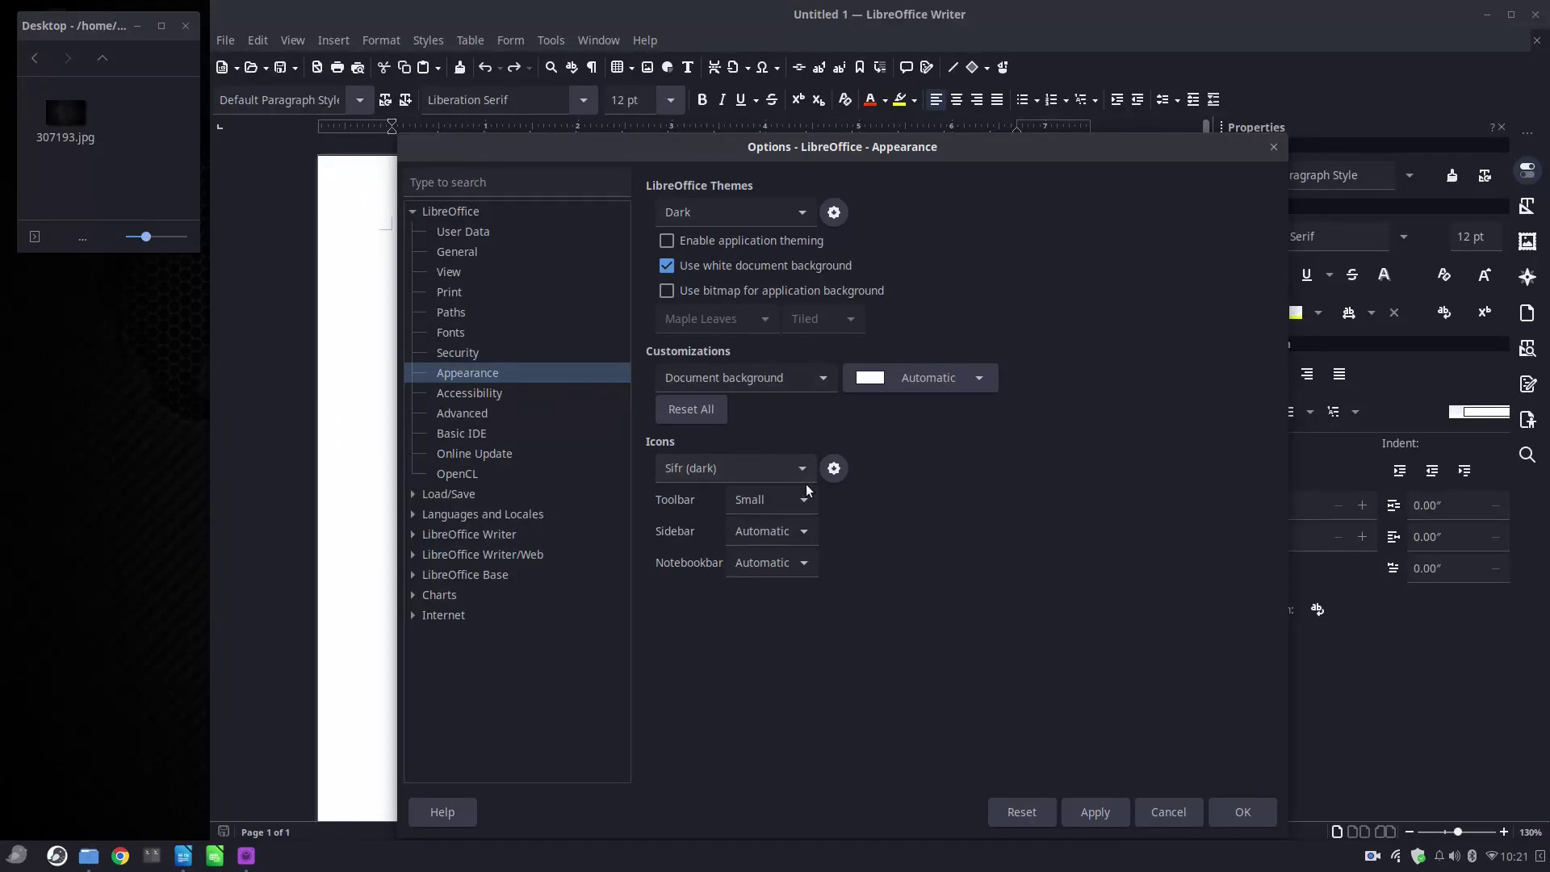
- Try the Automatic icon size for the toolbar
{"action": "left_click", "coordinate": [772, 498]}
{"action": "left_click", "coordinate": [770, 523]}
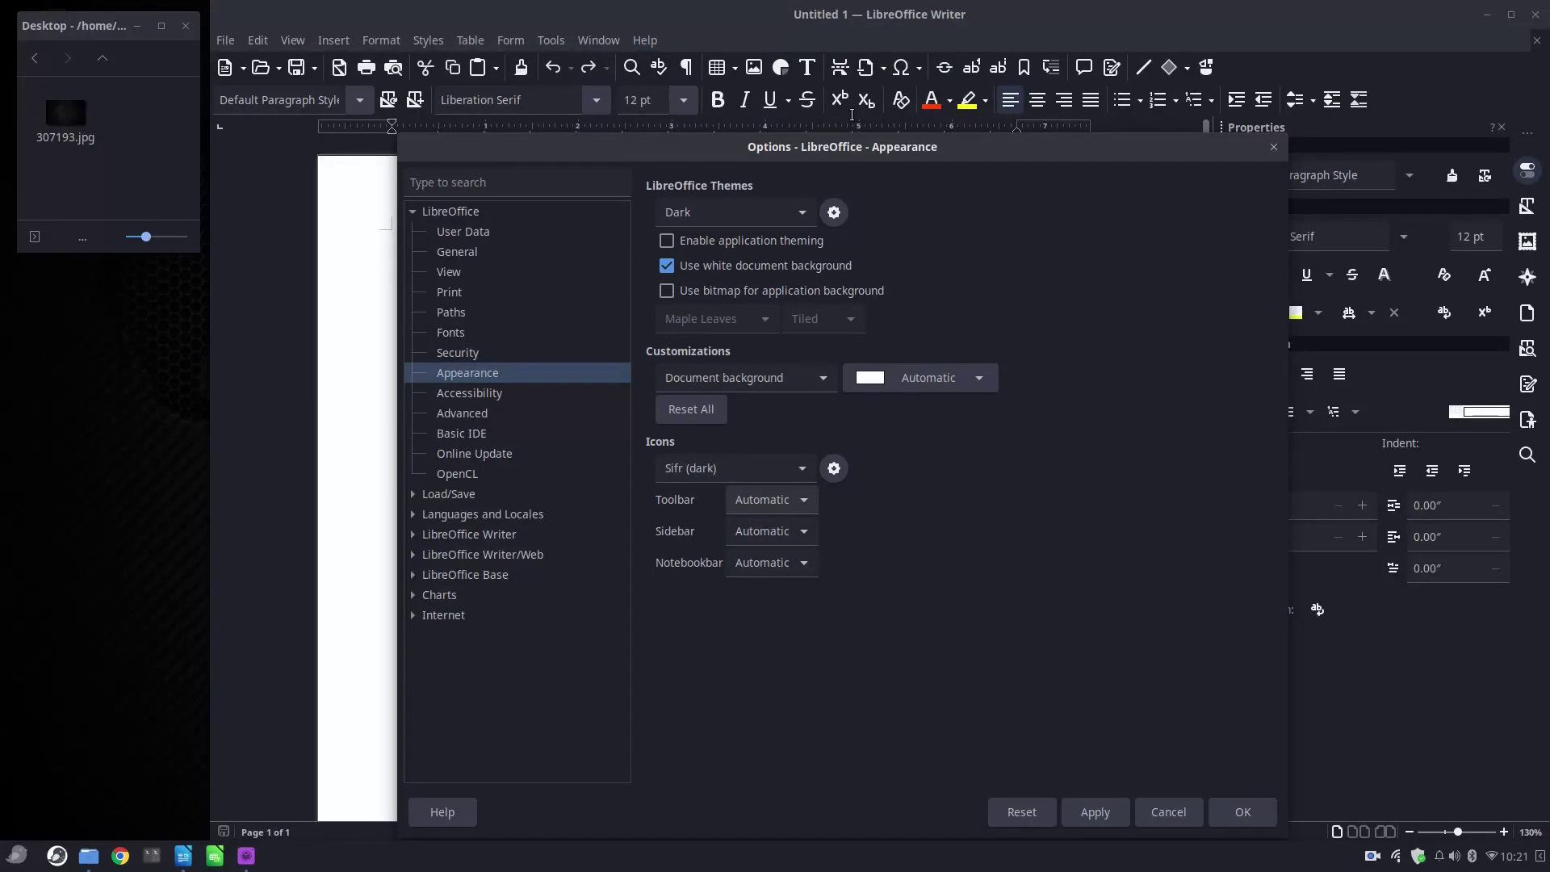
{"action": "left_click", "coordinate": [774, 507]}
{"action": "left_click", "coordinate": [763, 539]}
{"action": "key", "text": "Up"}
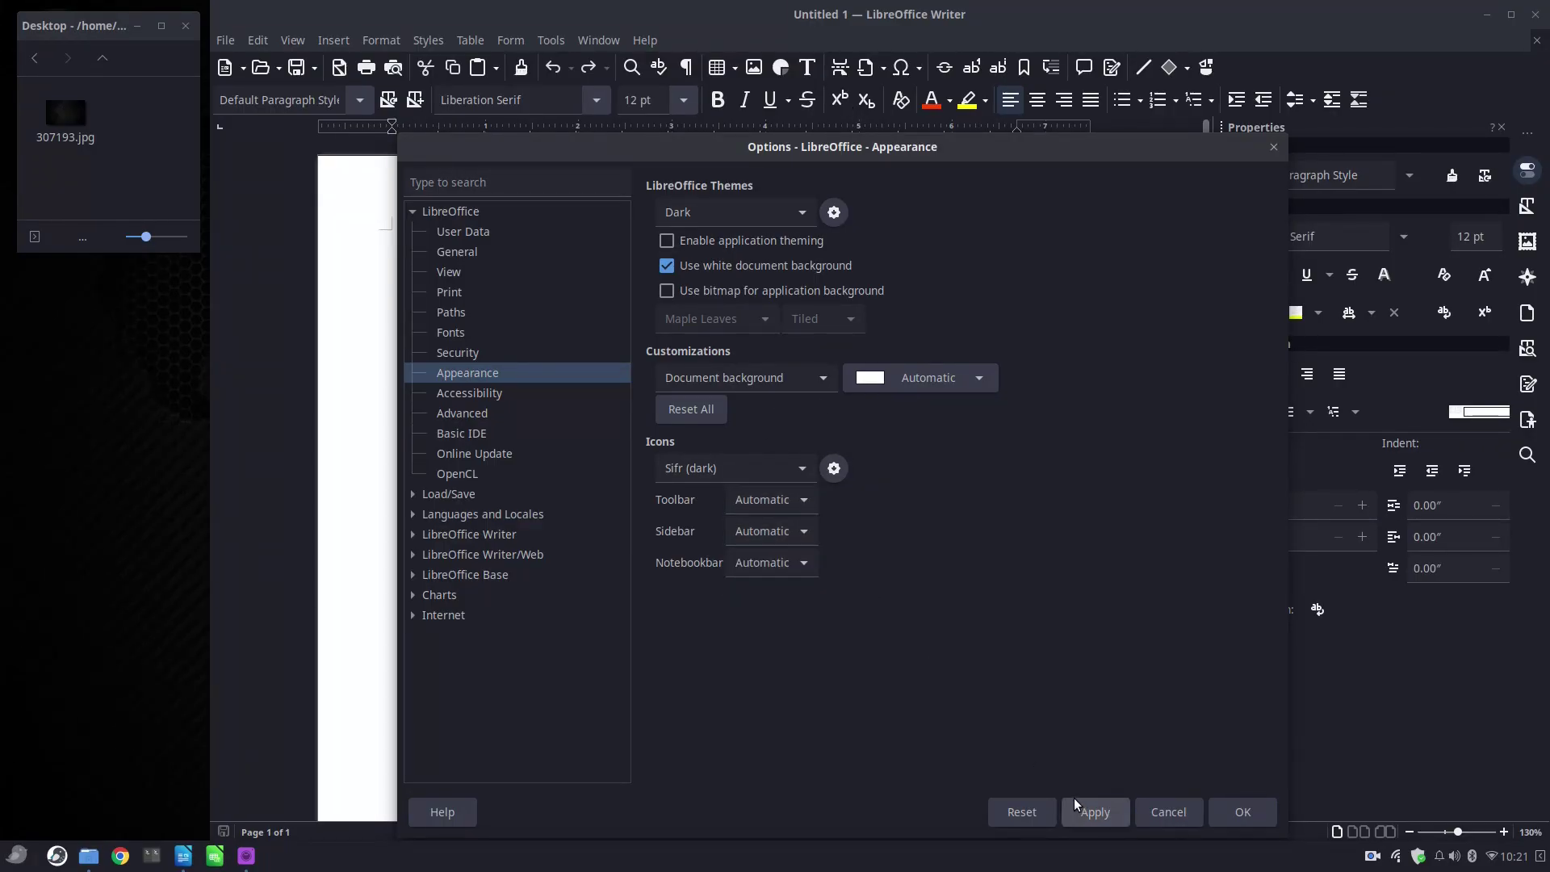
- Set the toolbar, sidebar and notebookbar icon sizes to Small and apply the appearance settings
{"action": "left_click", "coordinate": [768, 496]}
{"action": "left_click", "coordinate": [768, 539]}
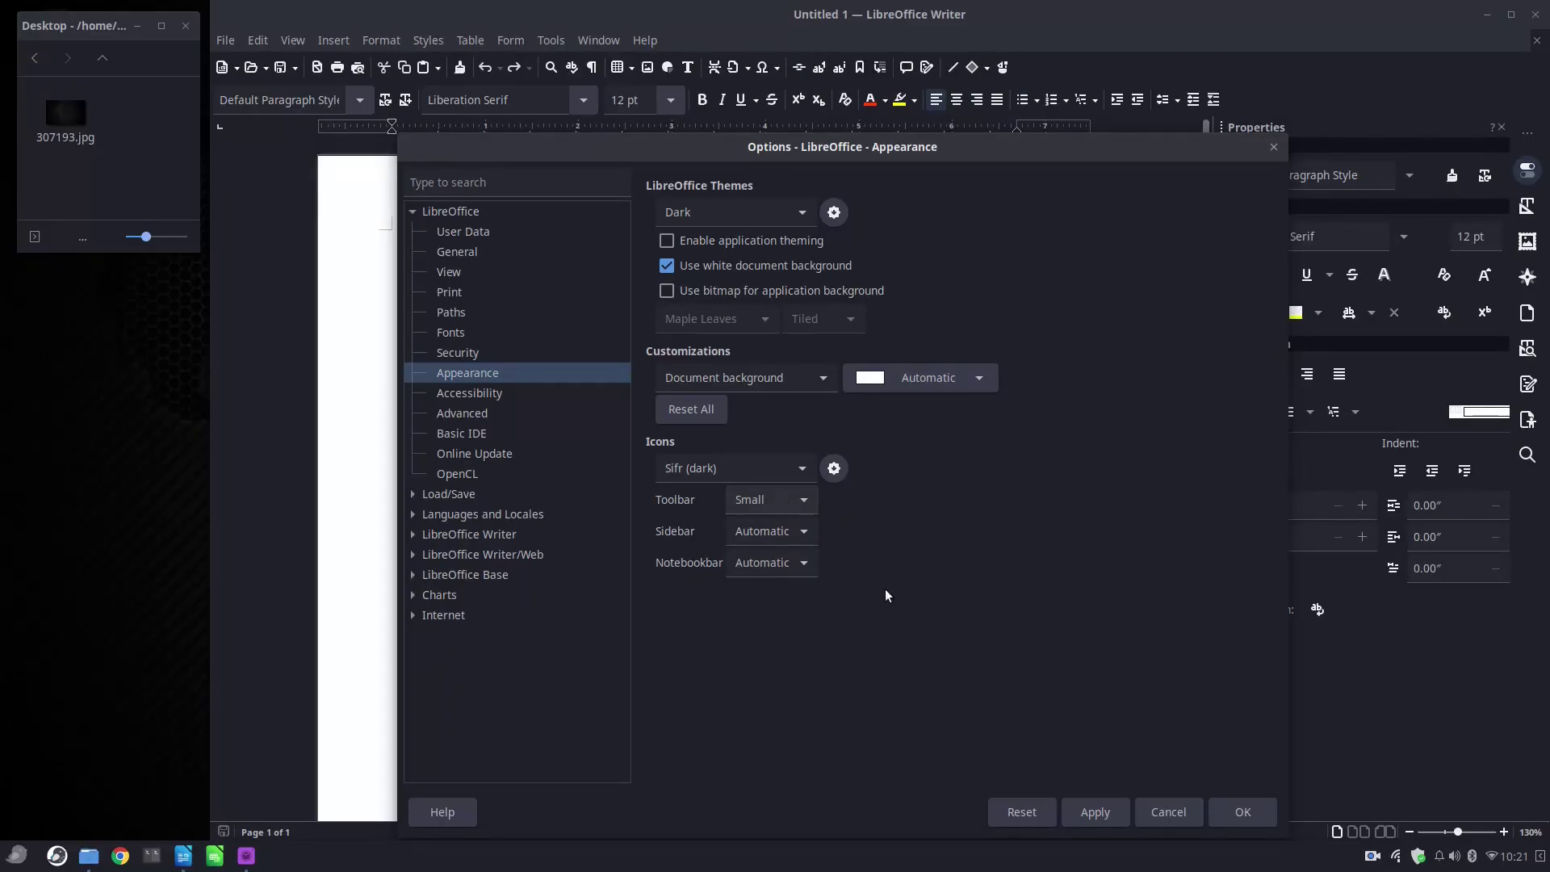
{"action": "left_click", "coordinate": [775, 539]}
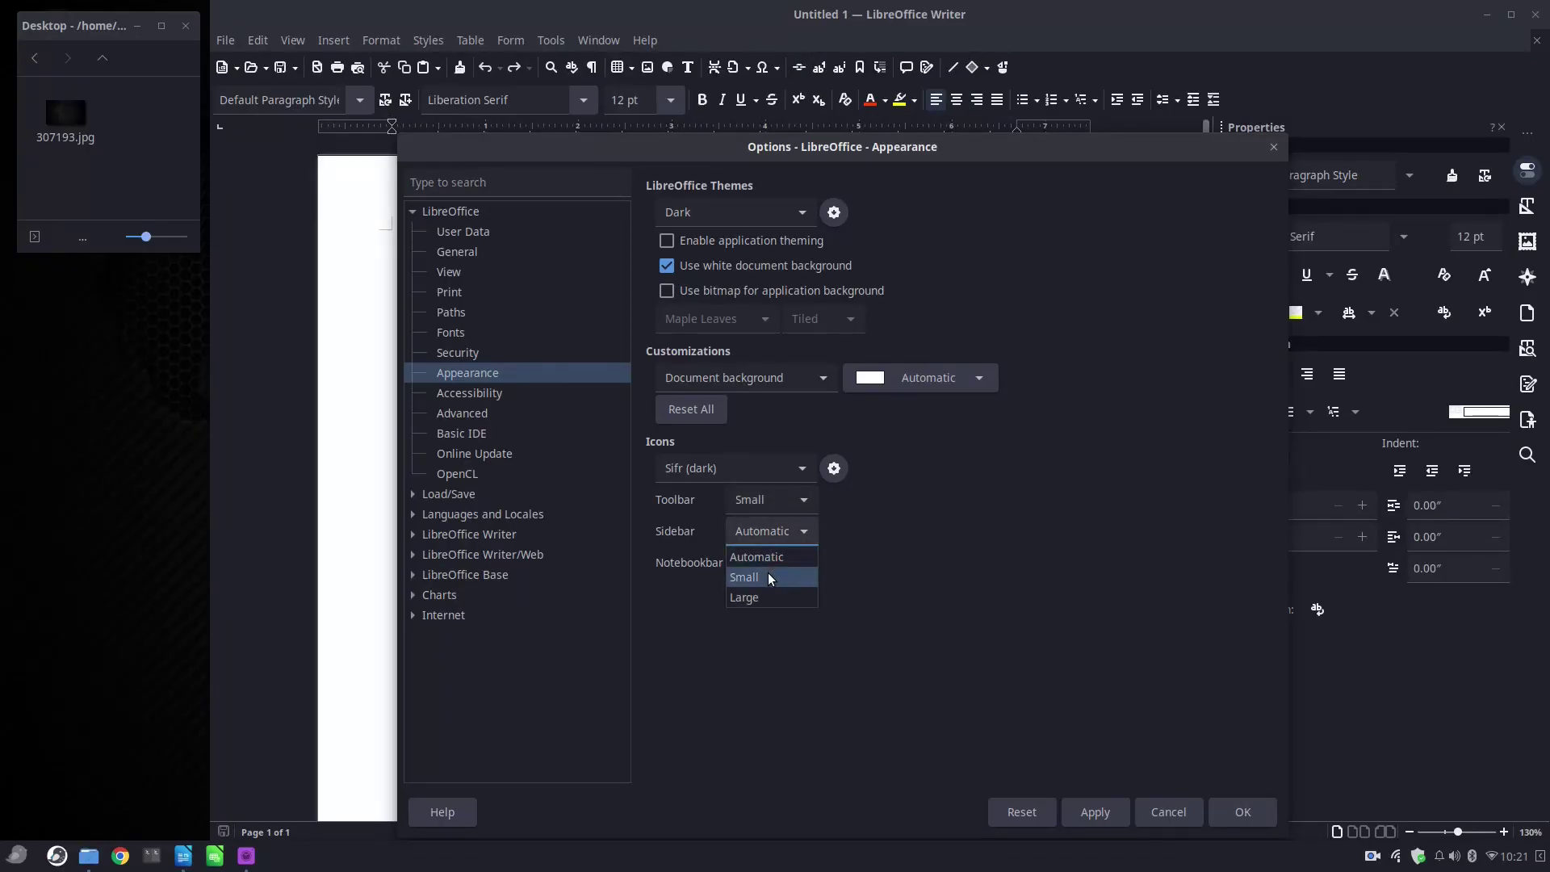
{"action": "left_click", "coordinate": [767, 574]}
{"action": "left_click", "coordinate": [765, 563]}
{"action": "left_click", "coordinate": [1091, 810]}
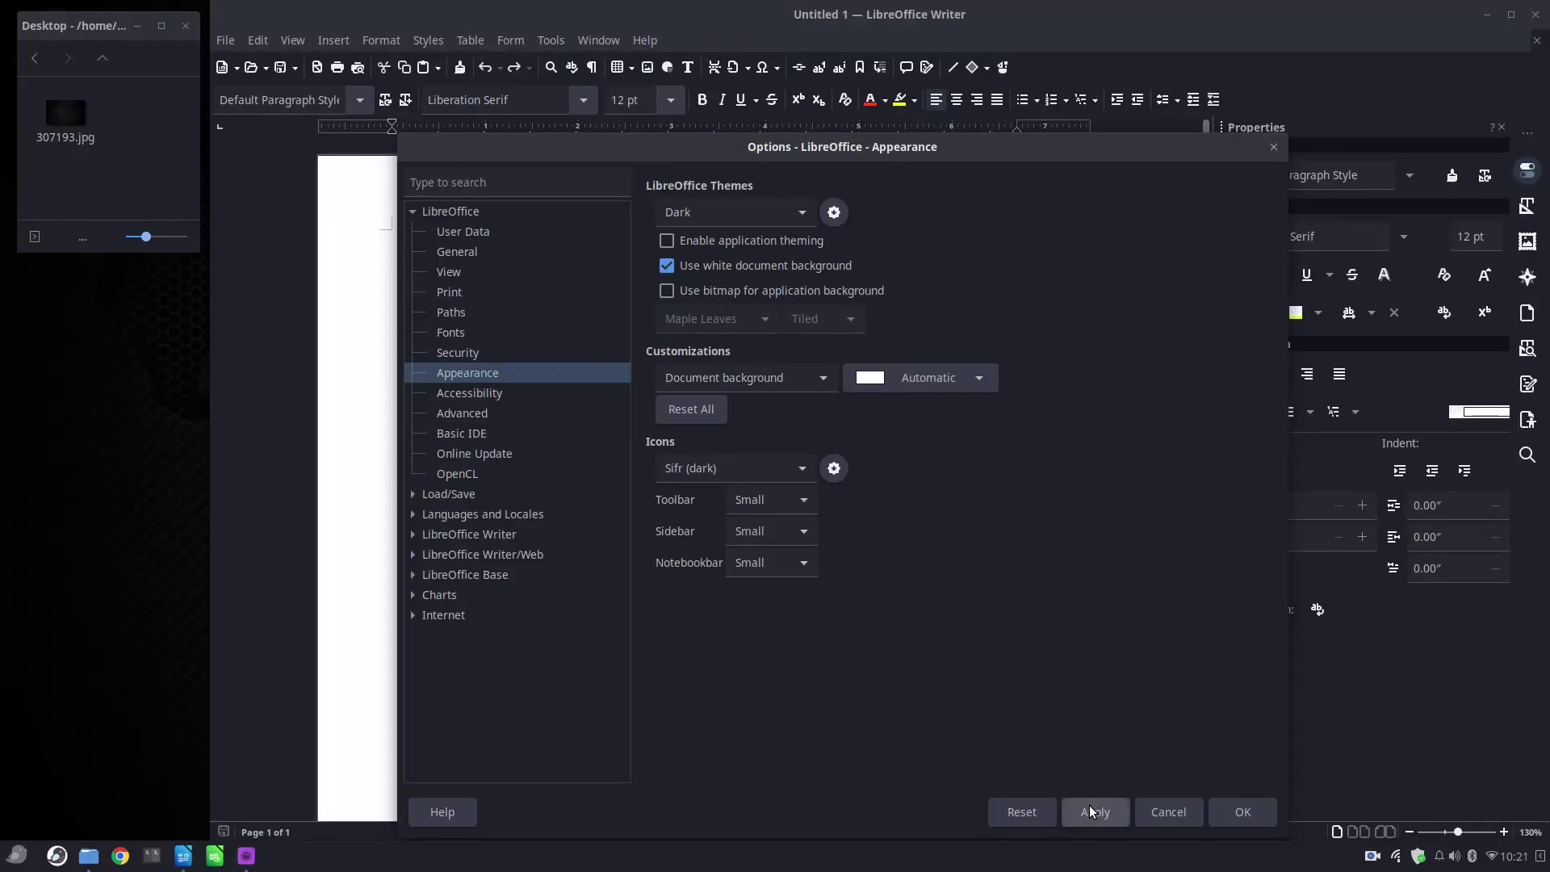
{"action": "left_click", "coordinate": [1217, 811]}
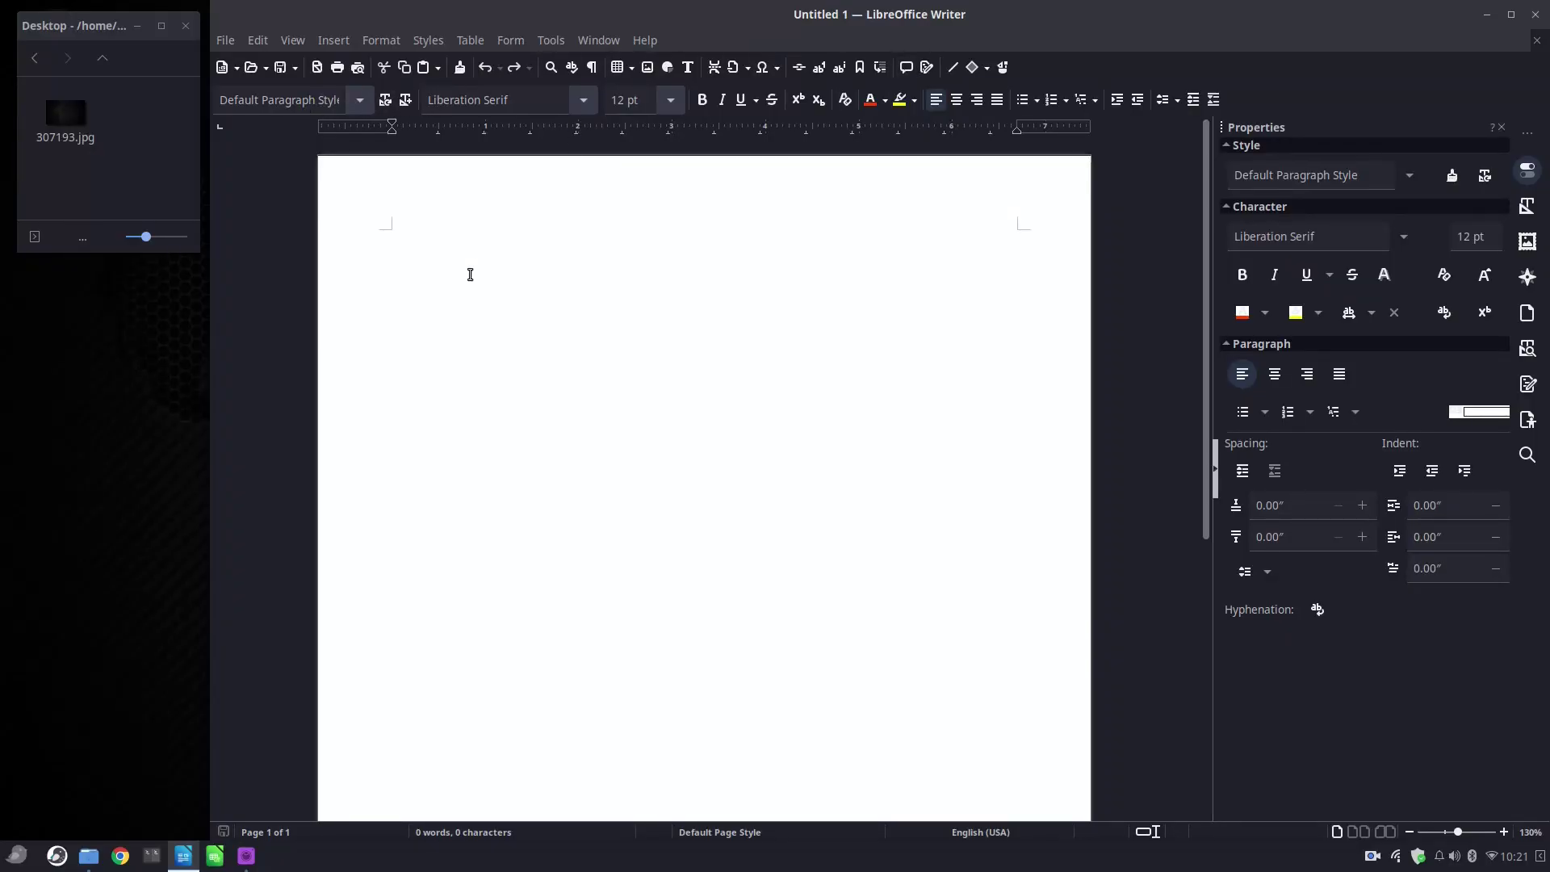
- Insert the dummy text paragraph with AutoText and color the passage from "greenbacks" to "waiting" light red
{"action": "key", "text": "F3"}
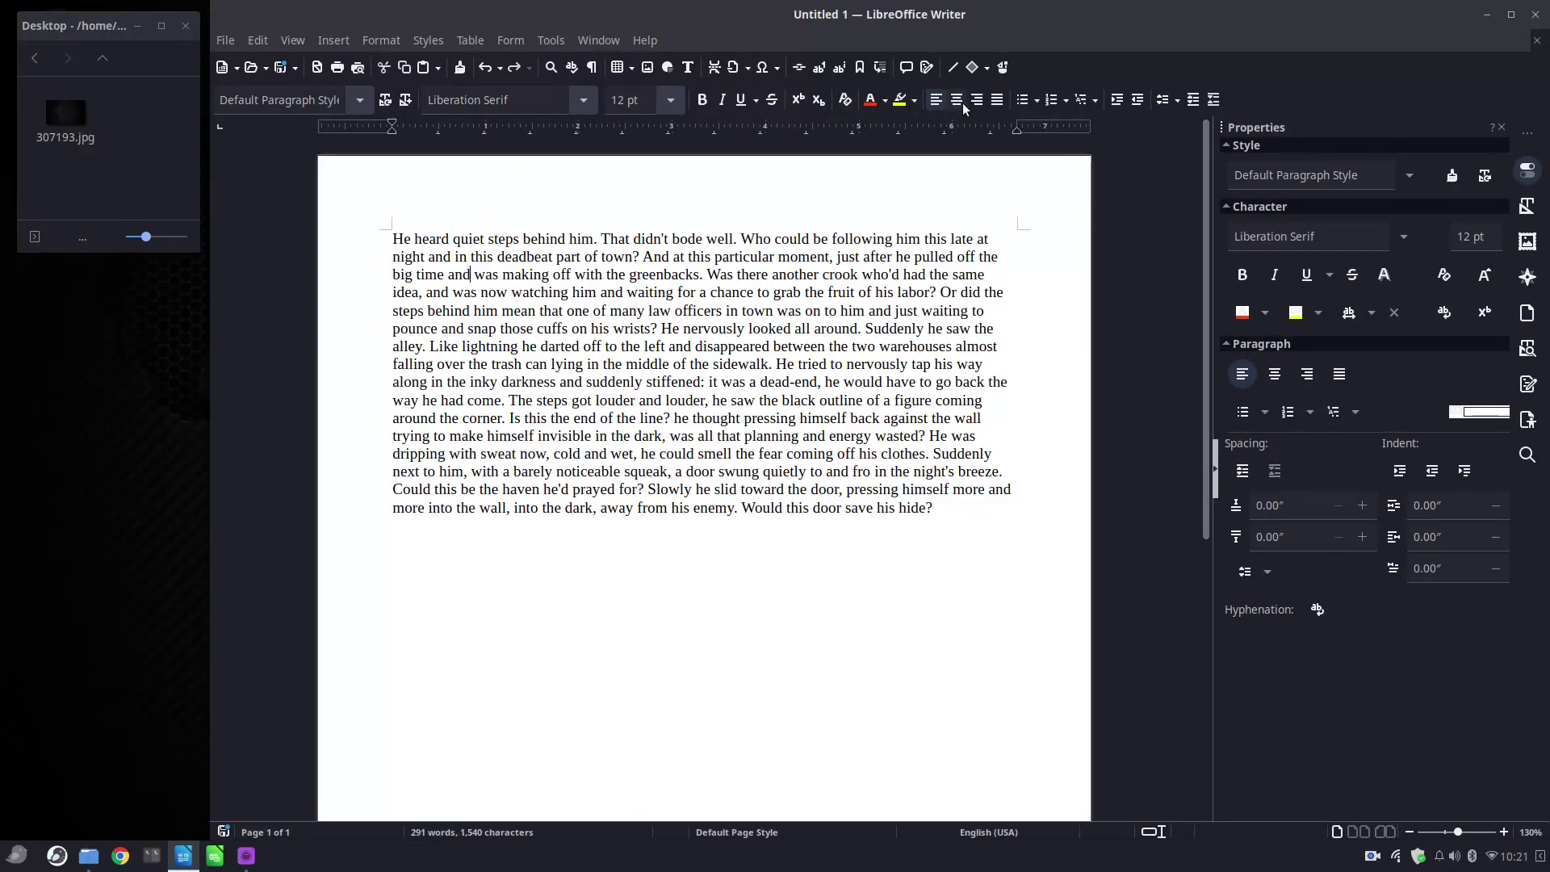
{"action": "left_click", "coordinate": [629, 276]}
{"action": "left_click_drag", "start_coordinate": [630, 280], "coordinate": [667, 292]}
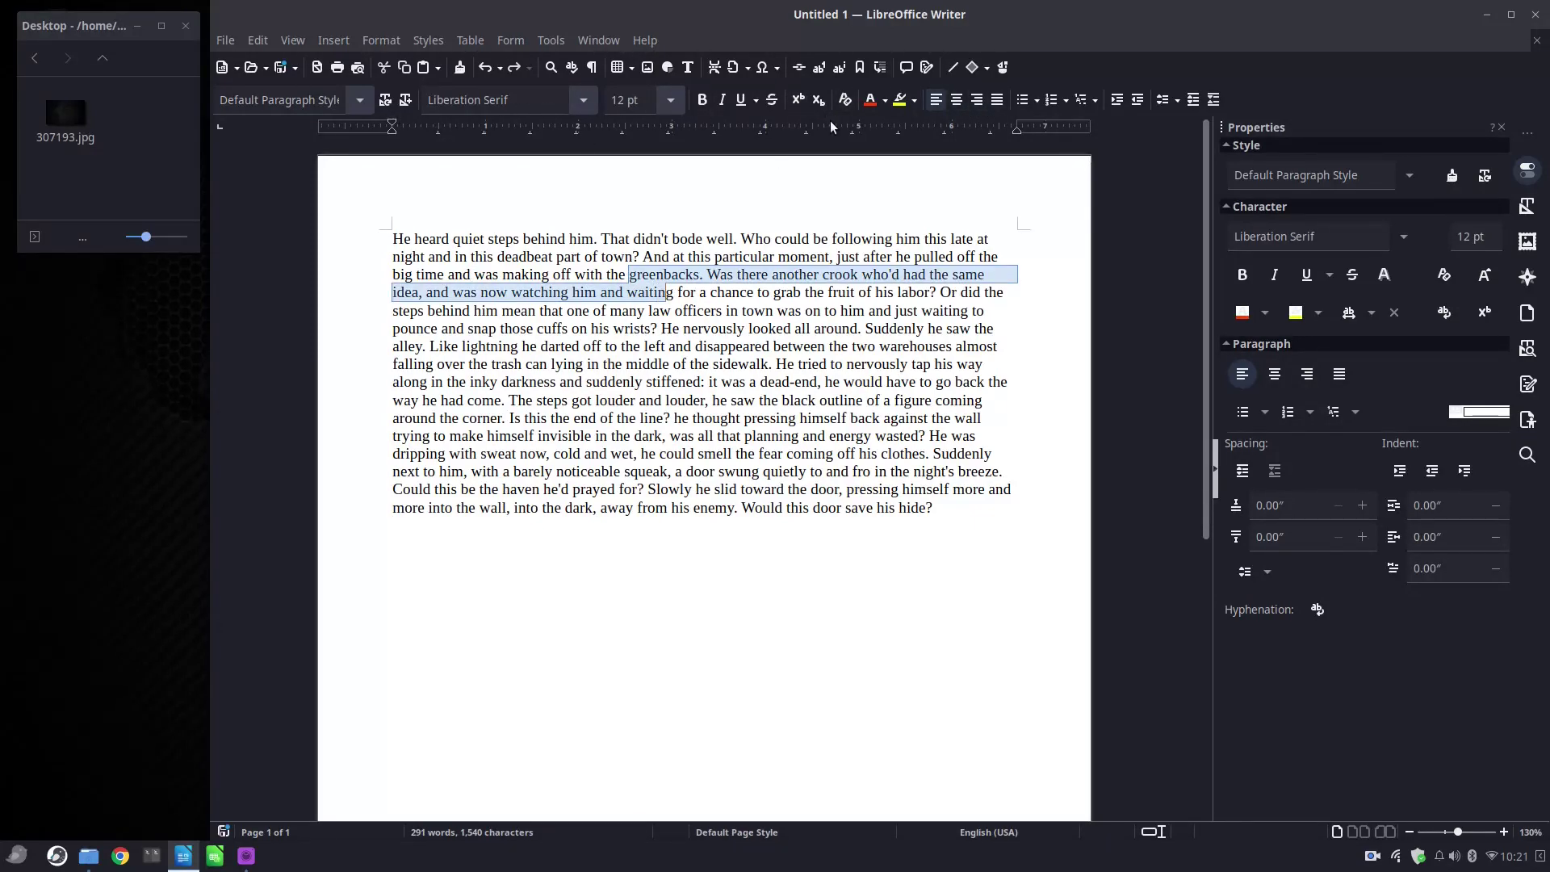
{"action": "left_click", "coordinate": [885, 100]}
{"action": "left_click", "coordinate": [921, 258]}
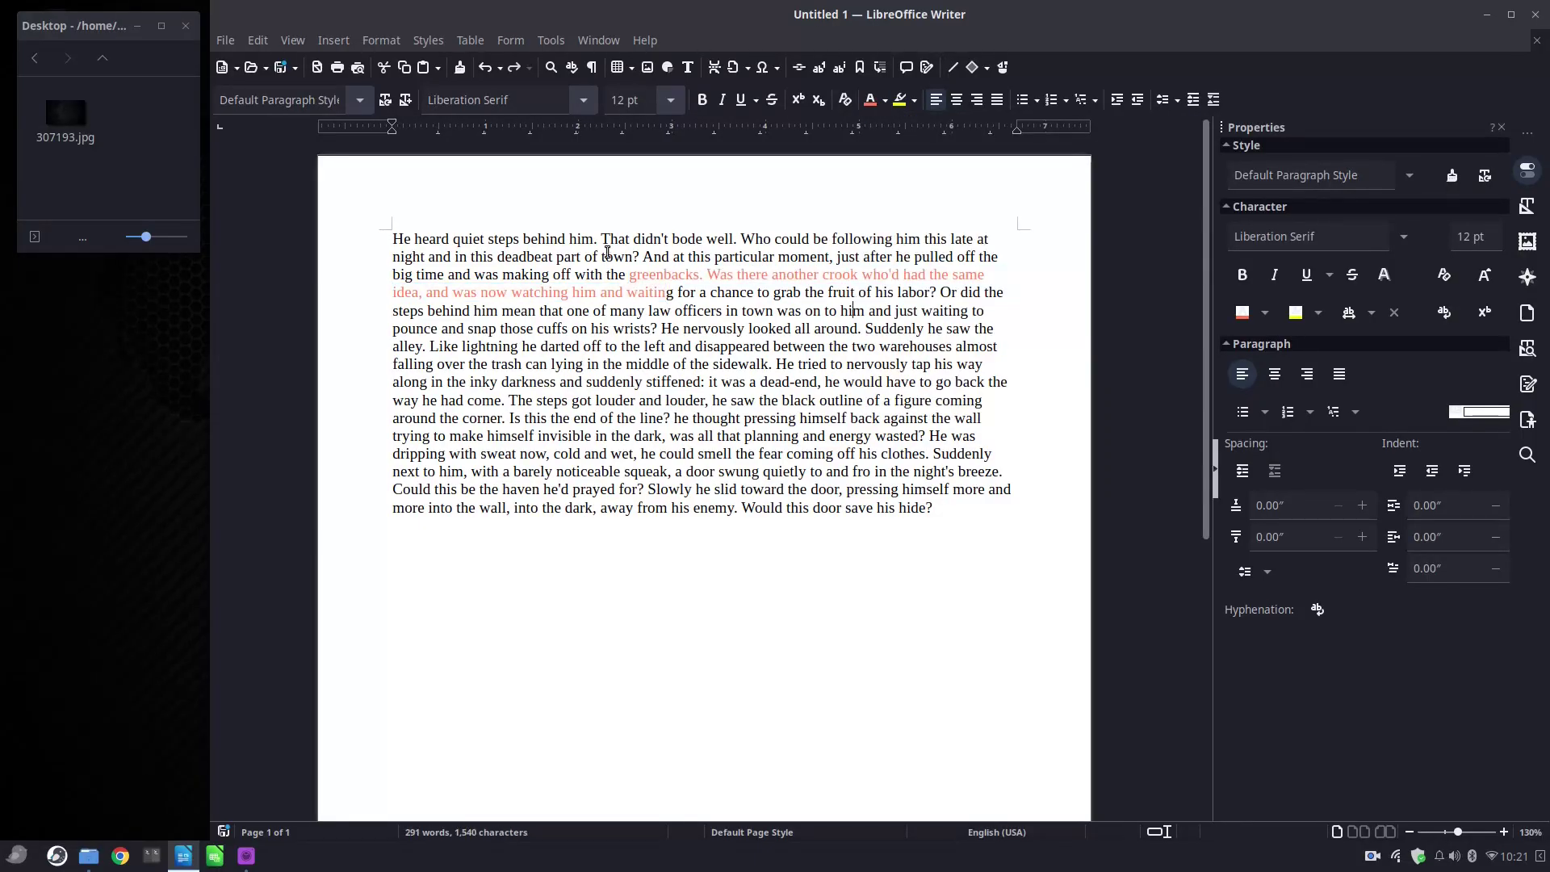
- Make the text from "That didn't bode well" to the start of "greenbacks" bold
{"action": "left_click_drag", "start_coordinate": [603, 242], "coordinate": [678, 276]}
{"action": "key", "text": "ctrl+b"}
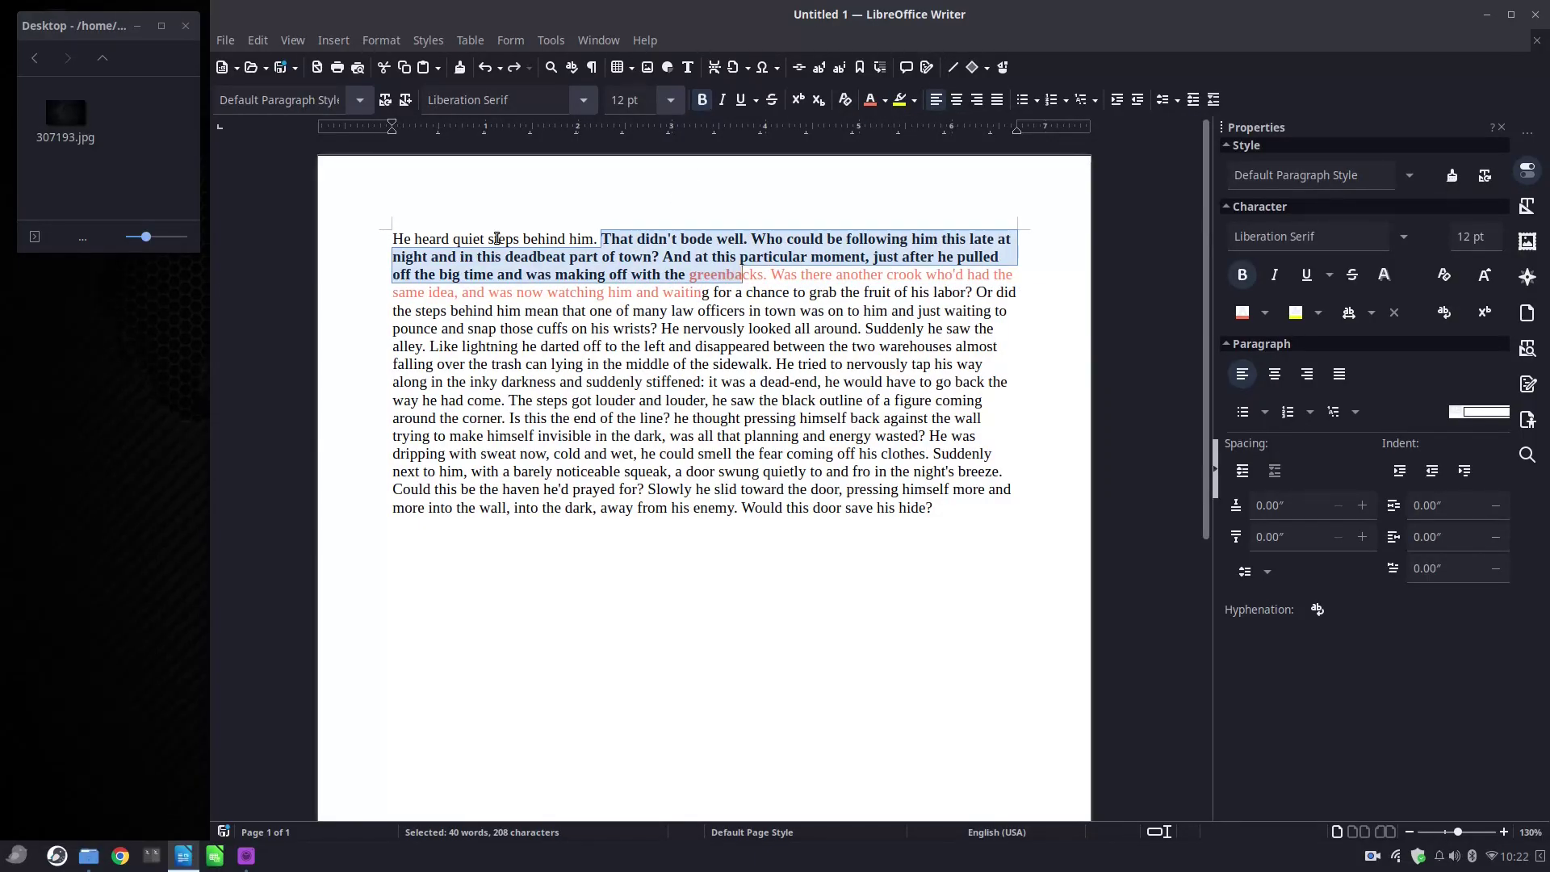
{"action": "left_click_drag", "start_coordinate": [516, 239], "coordinate": [539, 239]}
{"action": "left_click", "coordinate": [583, 100]}
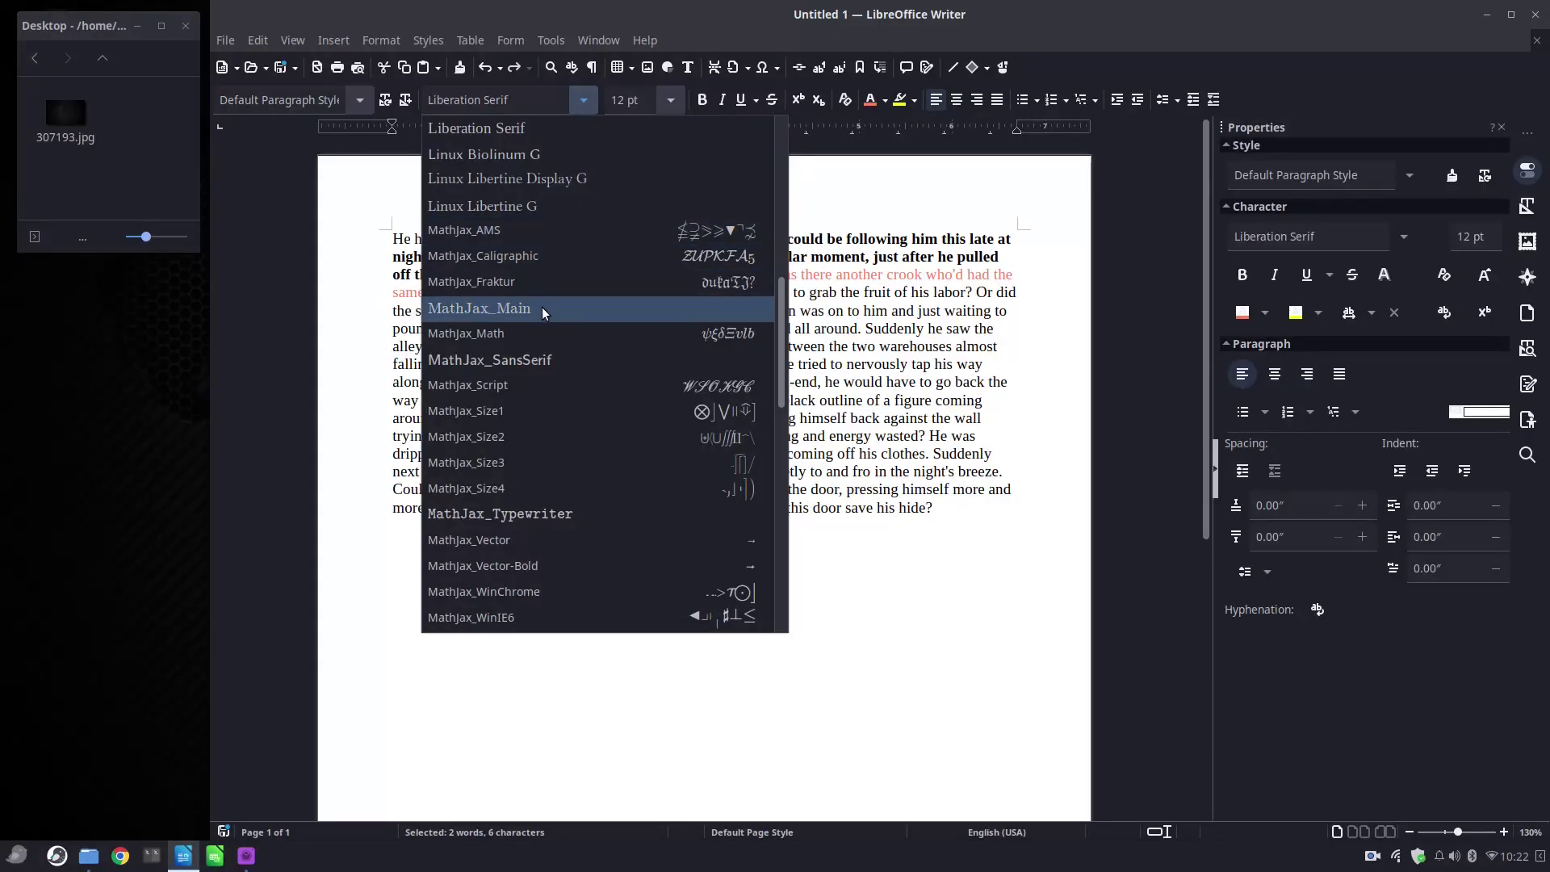
{"action": "key", "text": "Escape"}
{"action": "left_click", "coordinate": [551, 276]}
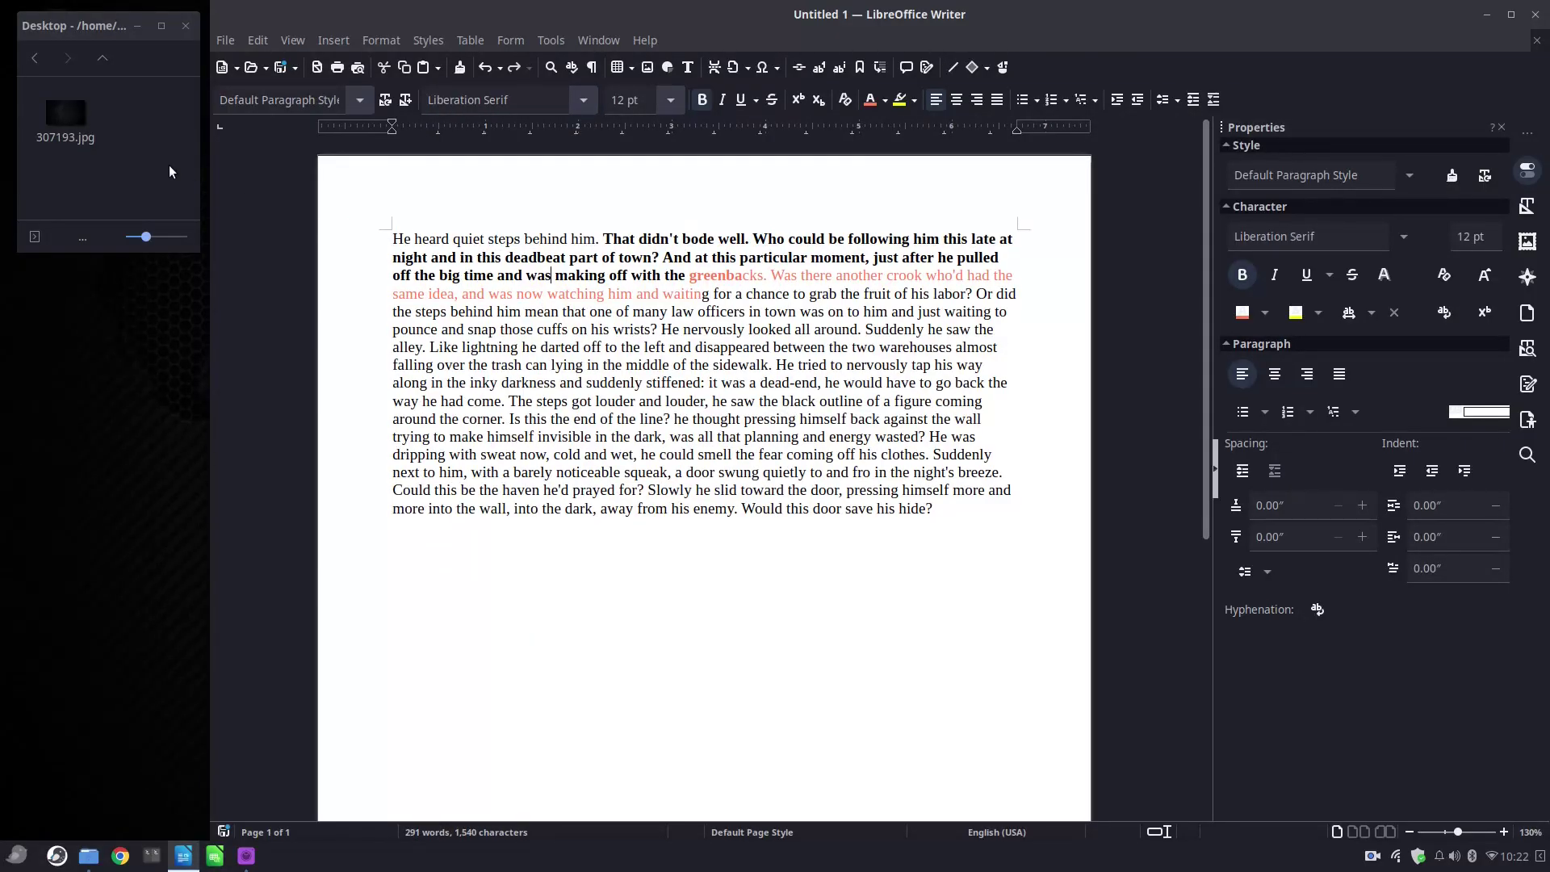
- Insert the image 307193.jpg from the desktop folder into the document and shrink it to about 2.82" by 1.76"
{"action": "left_click_drag", "start_coordinate": [65, 113], "coordinate": [595, 434]}
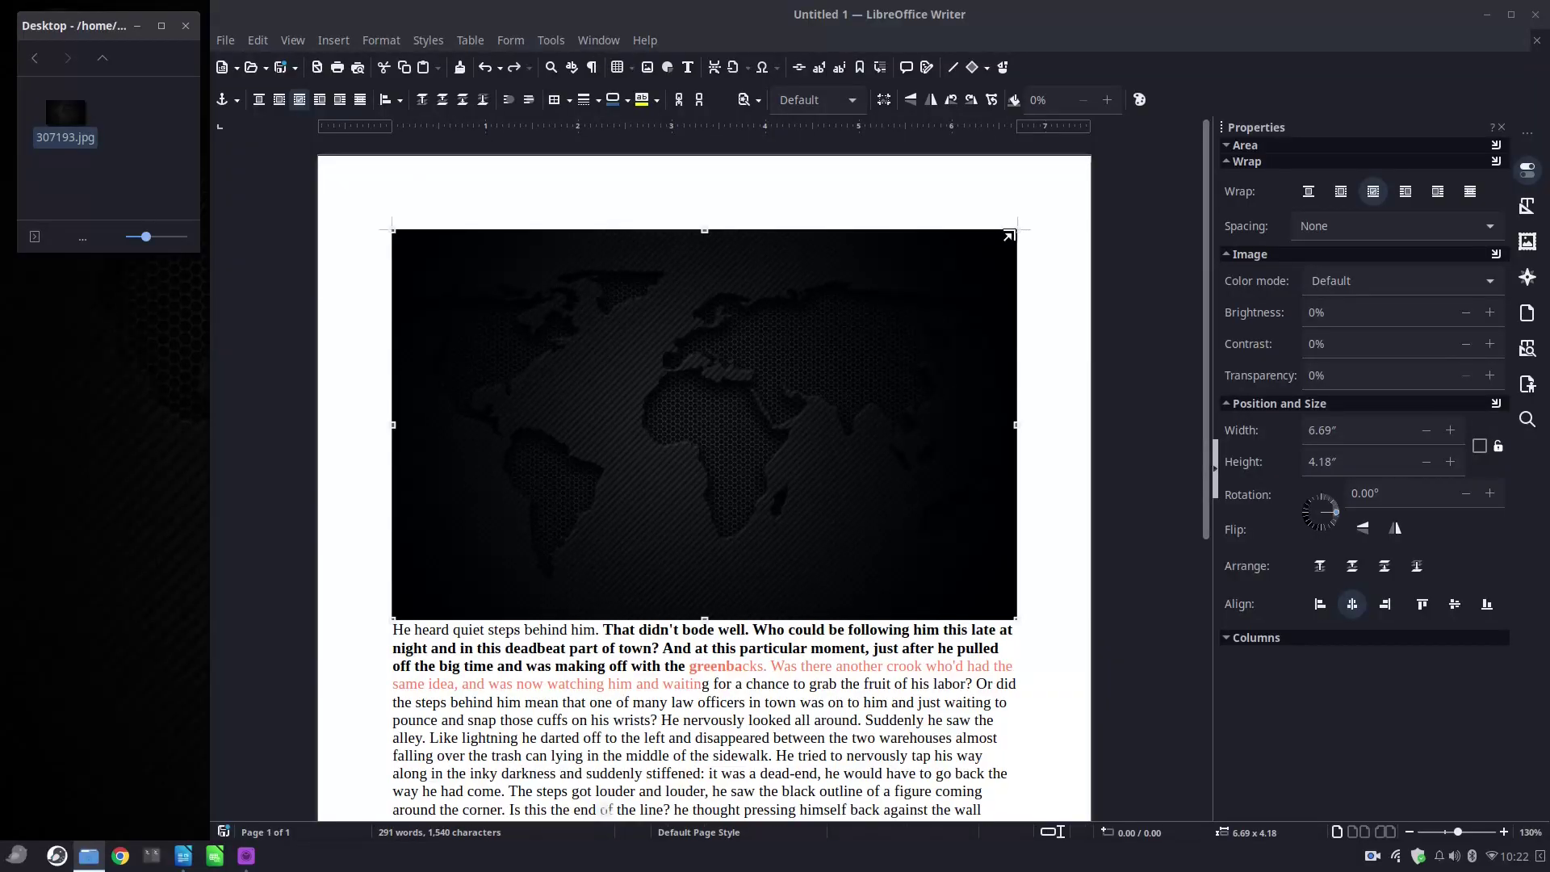
{"action": "left_click_drag", "start_coordinate": [1008, 236], "coordinate": [655, 454]}
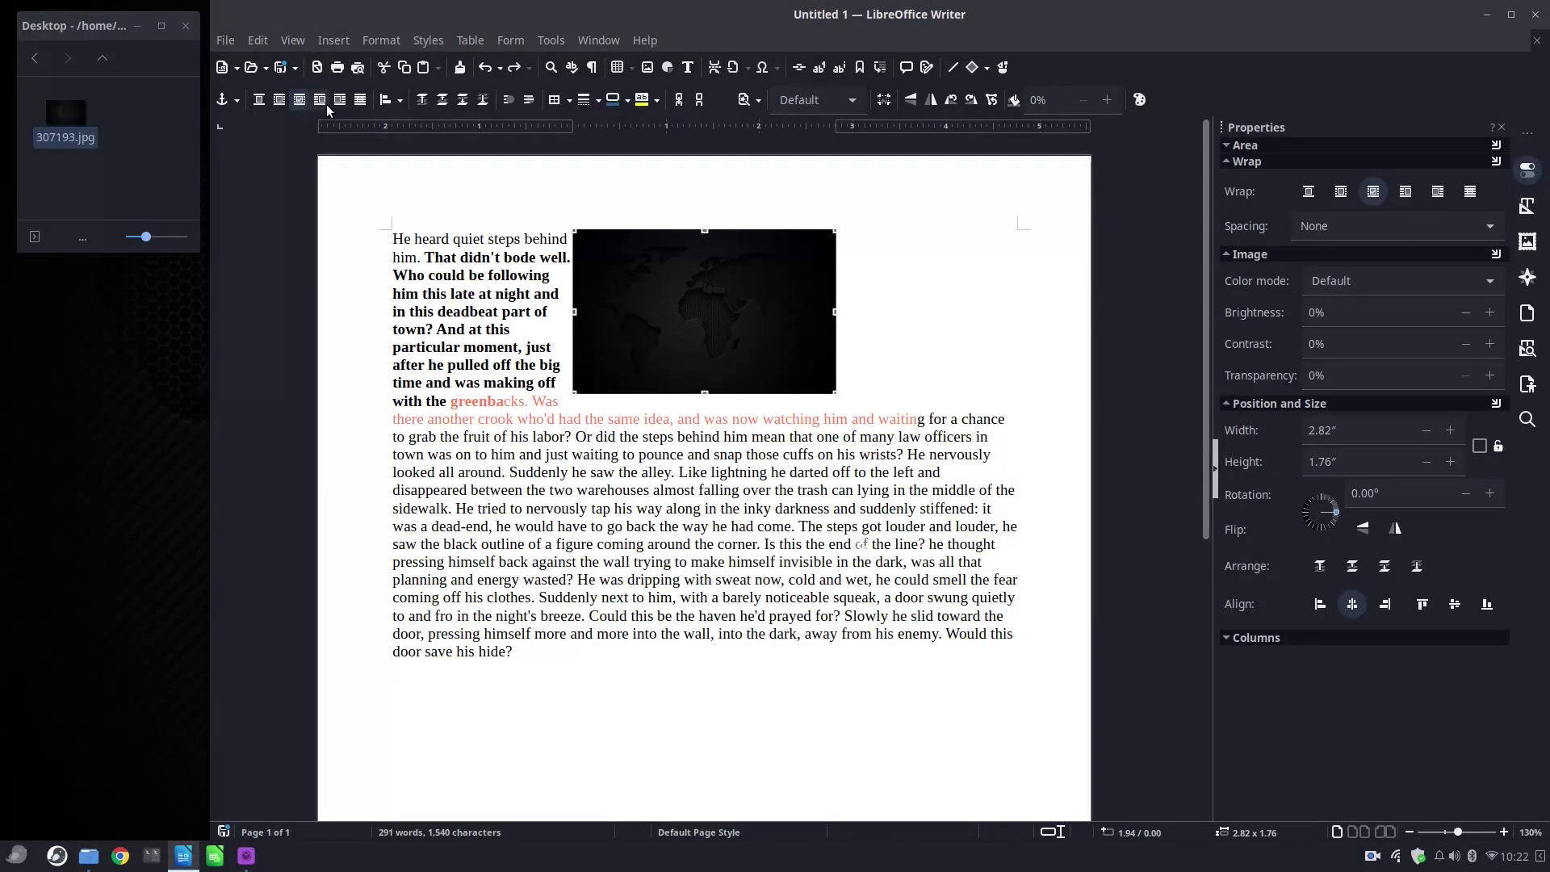
- Try rotating the image 90 degrees left and back to the right
{"action": "left_click", "coordinate": [509, 273]}
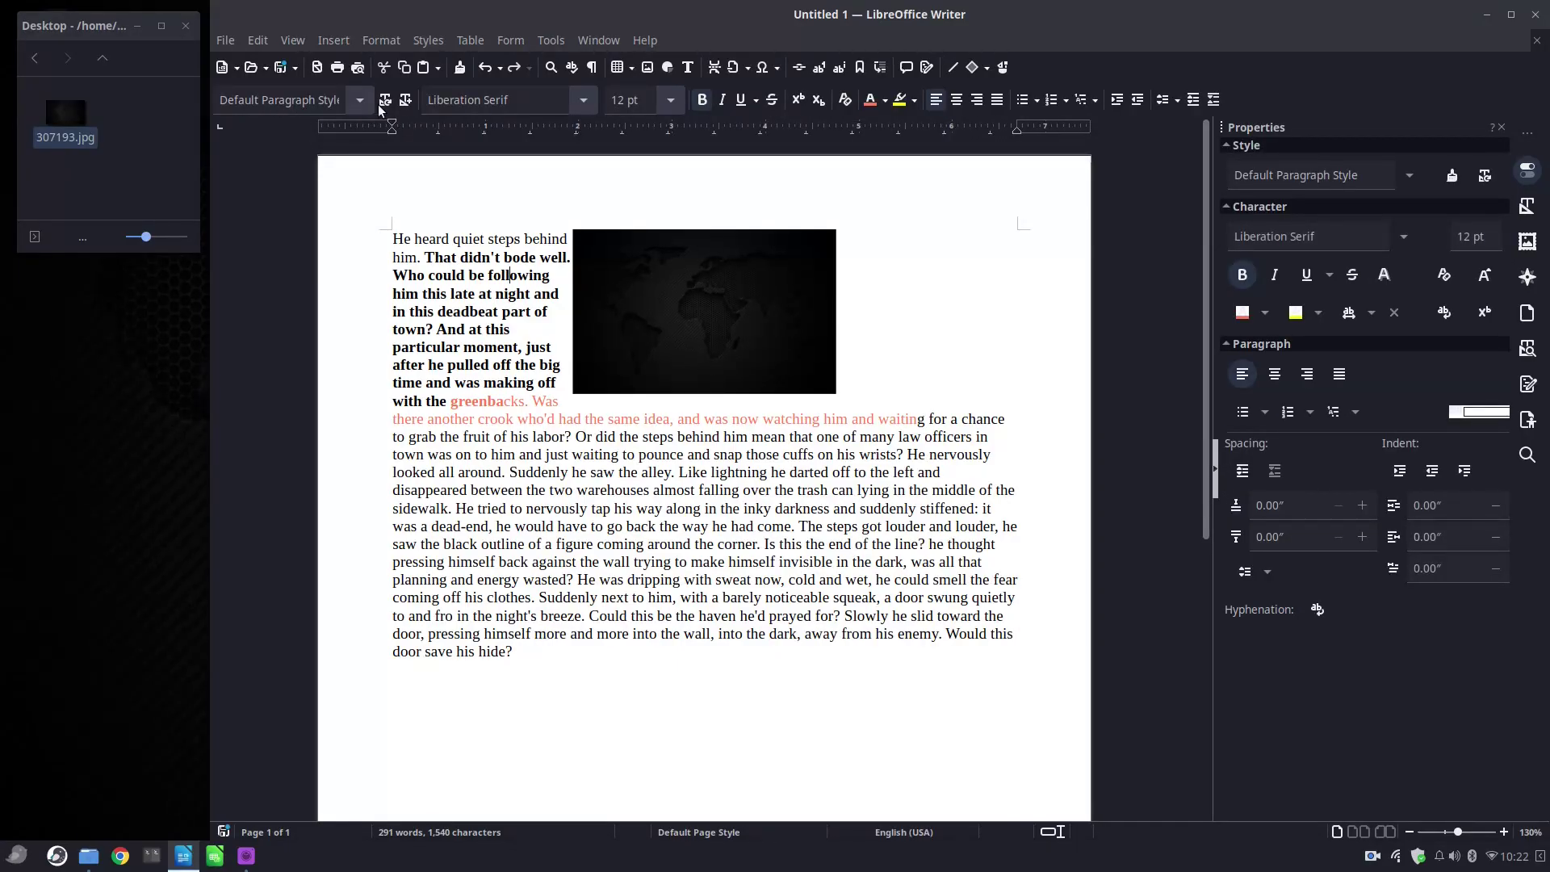
{"action": "left_click", "coordinate": [795, 277]}
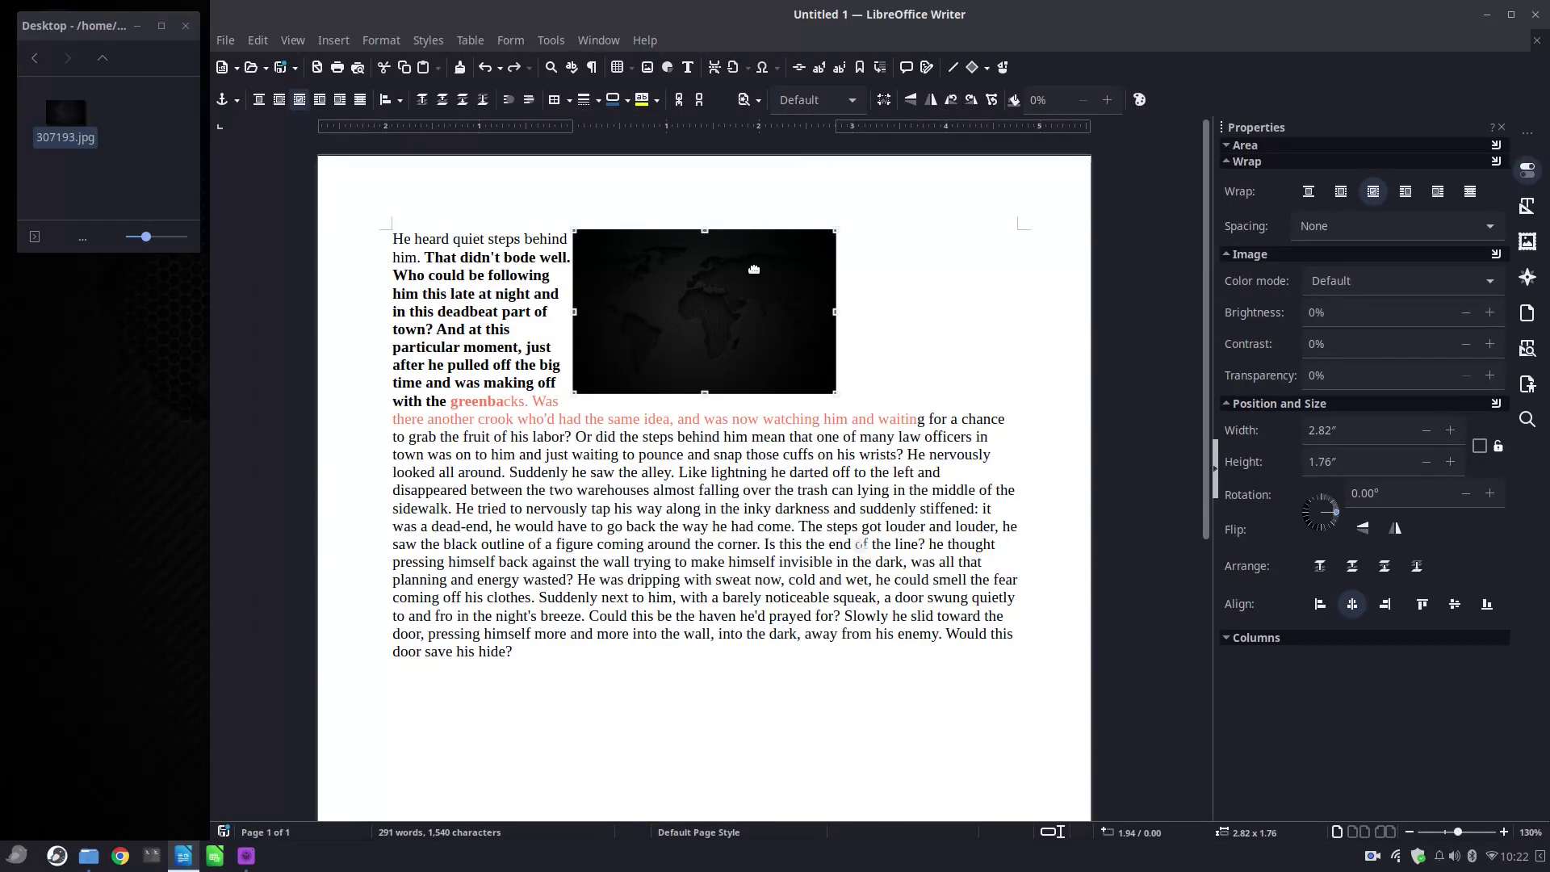
{"action": "left_click", "coordinate": [950, 100]}
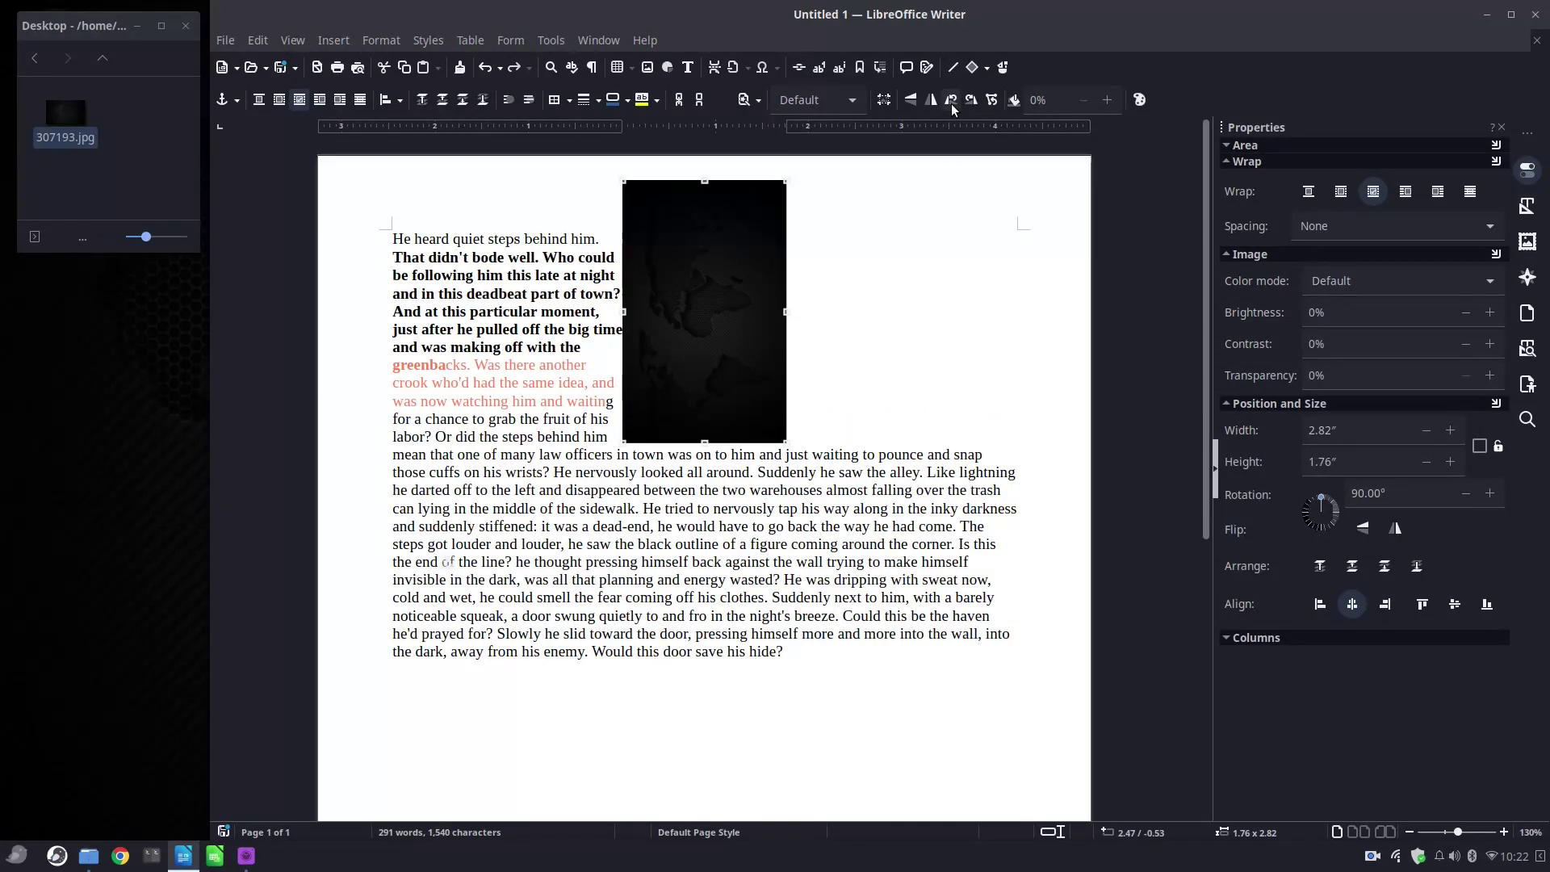
{"action": "left_click", "coordinate": [970, 100]}
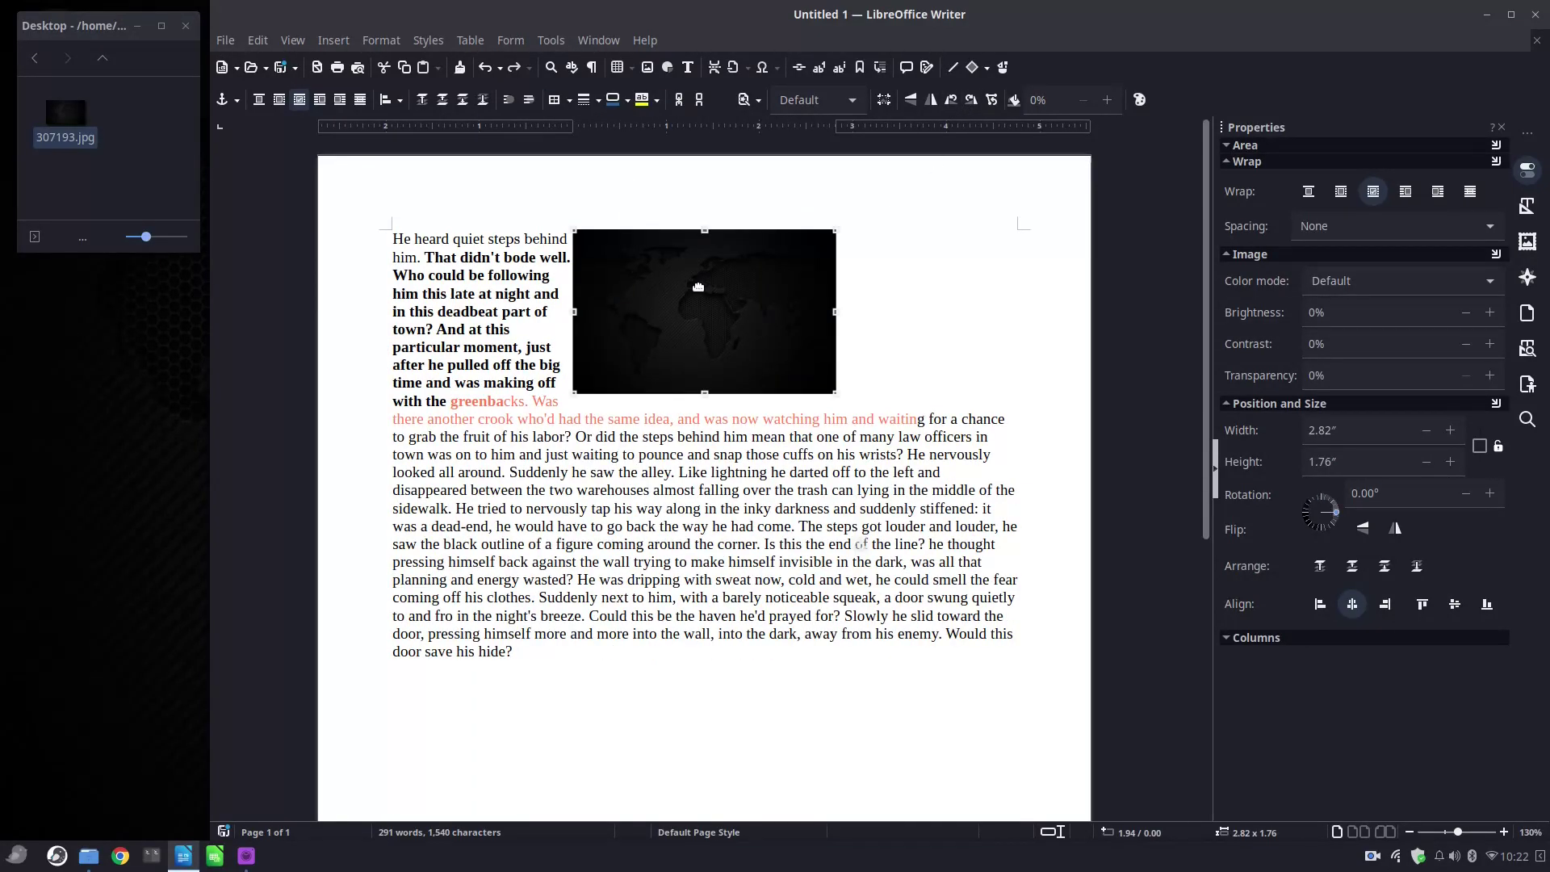
- Set the image's text wrap to After and move the image below the paragraph's second line, at about 0.44 / 0.42
{"action": "left_click", "coordinate": [339, 100]}
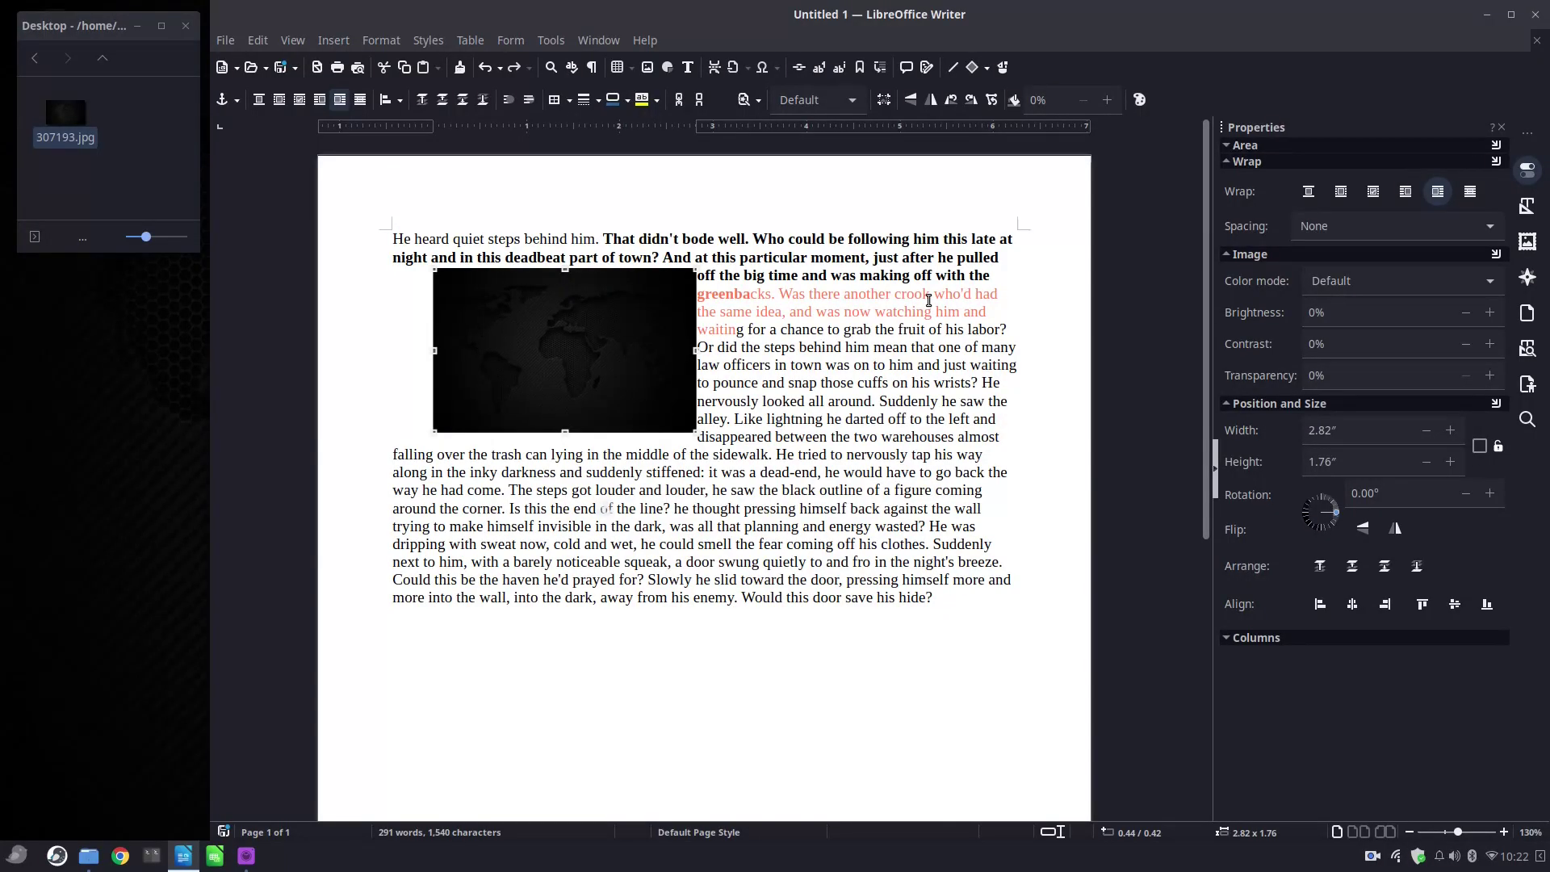
- Deselect the image, unlock the Standard toolbar's position and dock it vertically beside the document, left of the page
{"action": "left_click", "coordinate": [883, 312]}
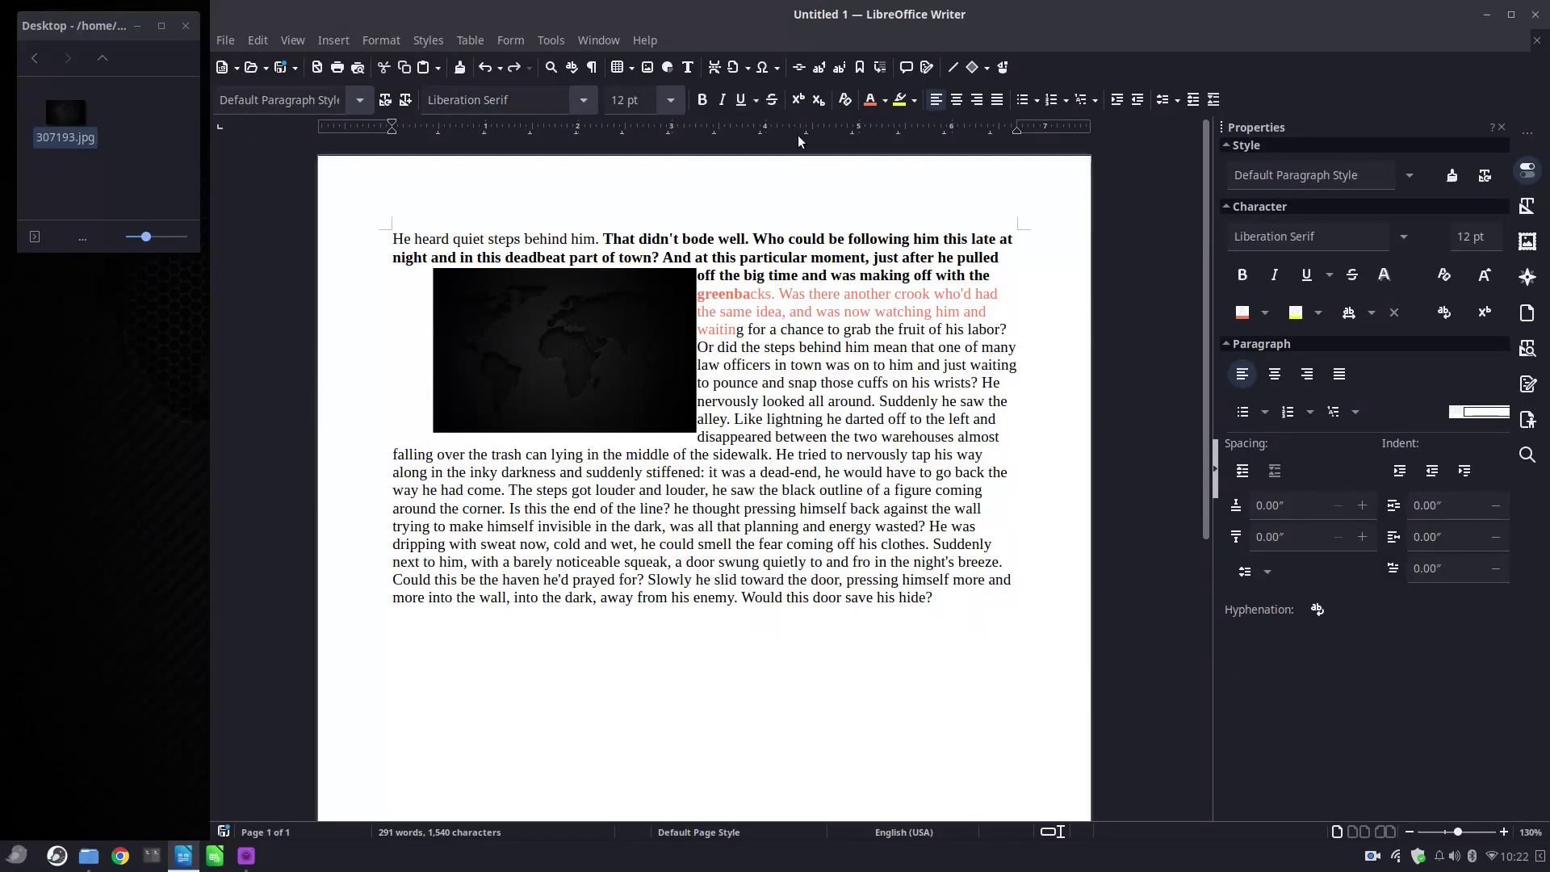
{"action": "right_click", "coordinate": [731, 72]}
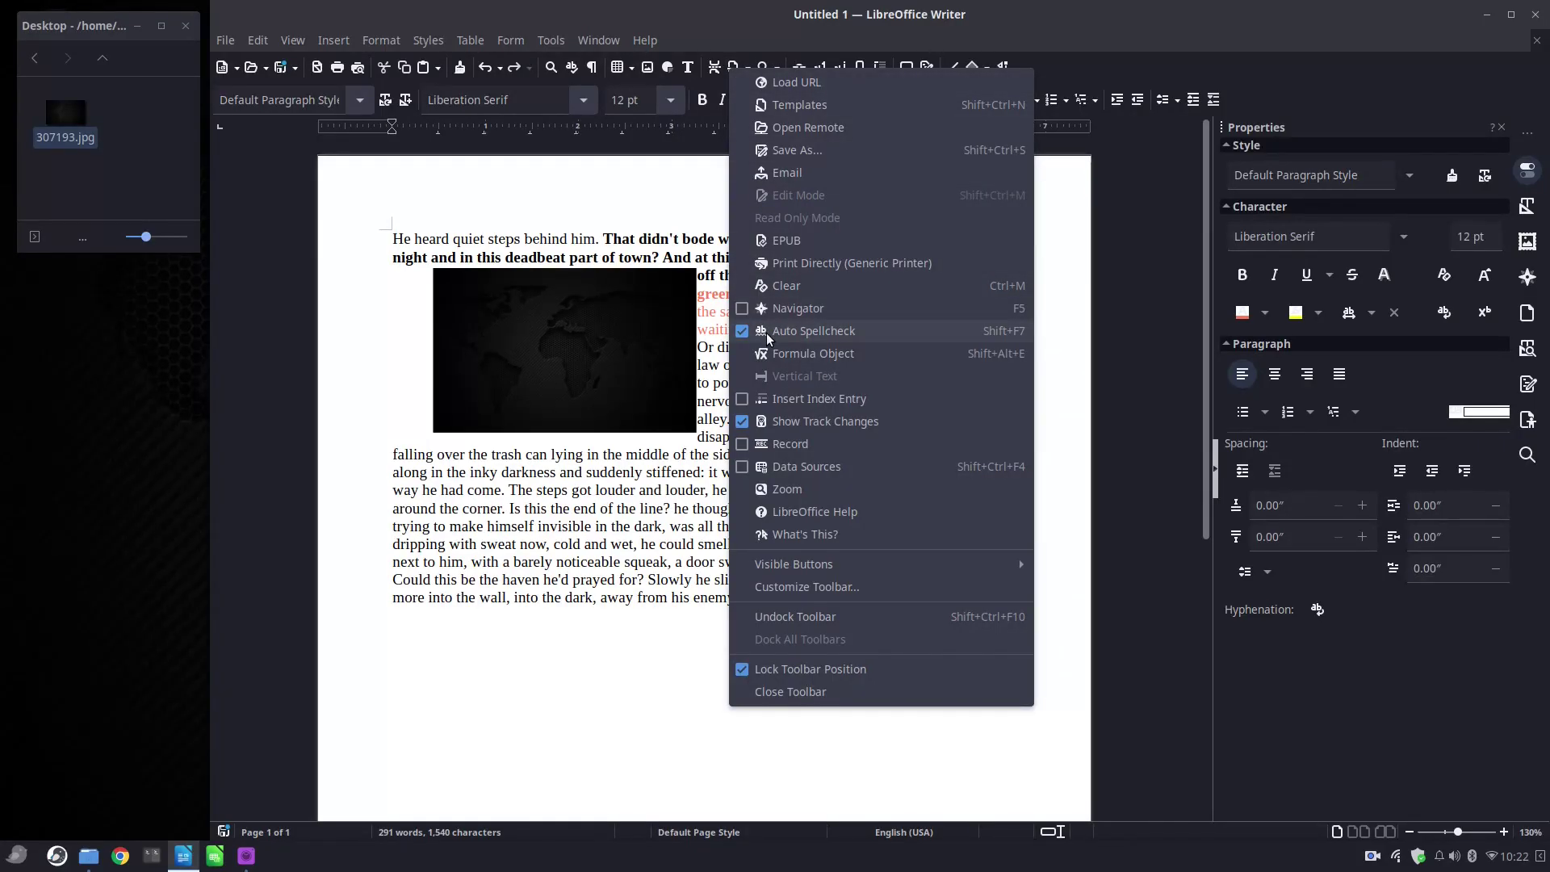
{"action": "left_click", "coordinate": [742, 675]}
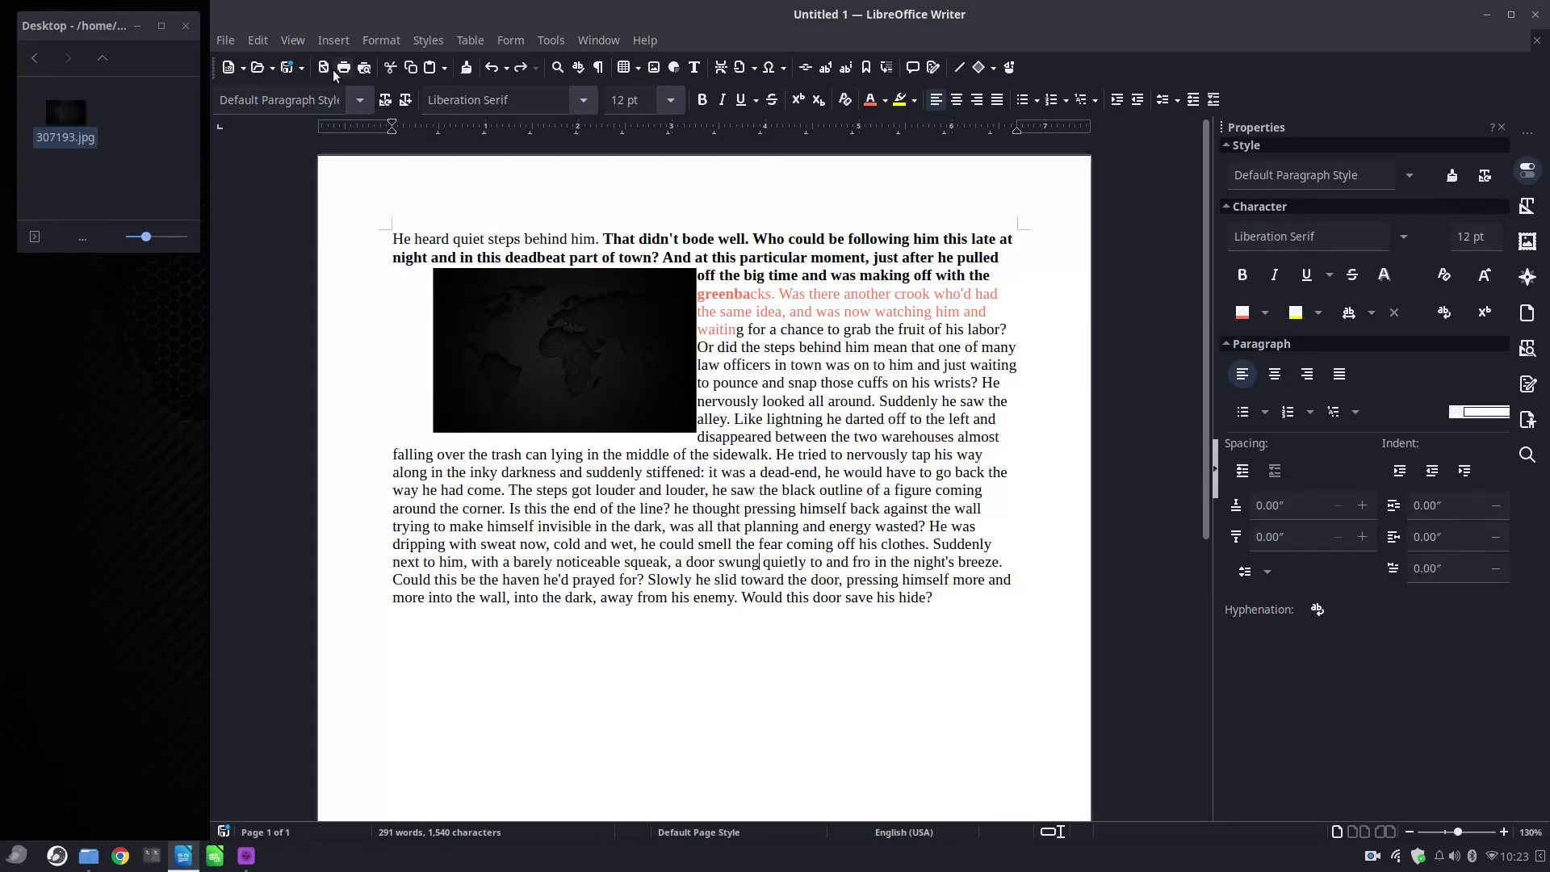
{"action": "left_click_drag", "start_coordinate": [208, 99], "coordinate": [217, 210]}
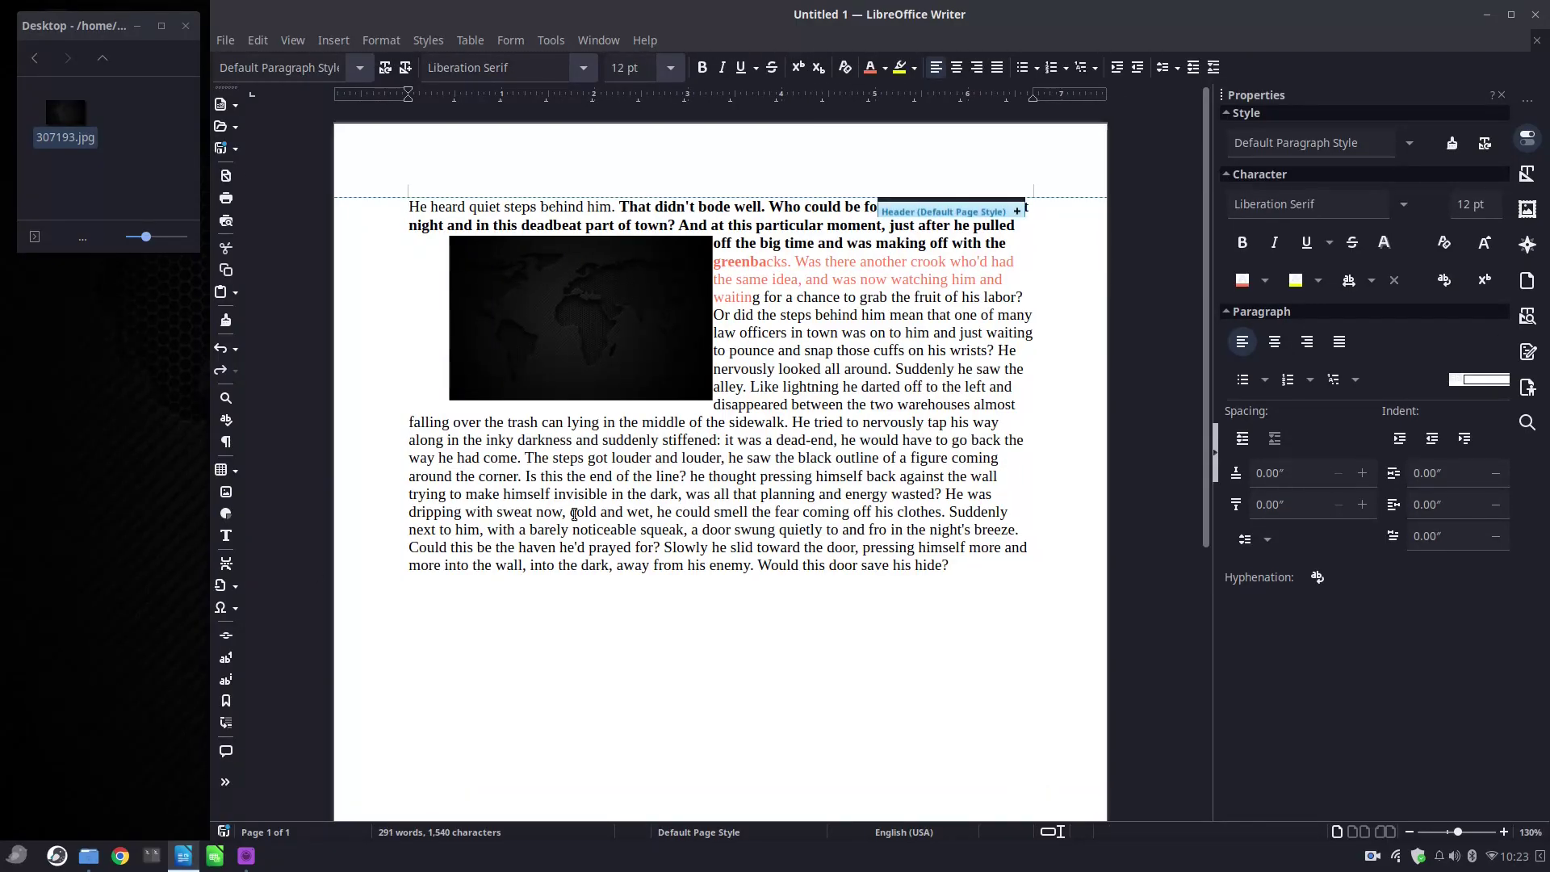
- Unlock the Formatting toolbar's position, detach it into a floating window and close it
{"action": "right_click", "coordinate": [741, 74]}
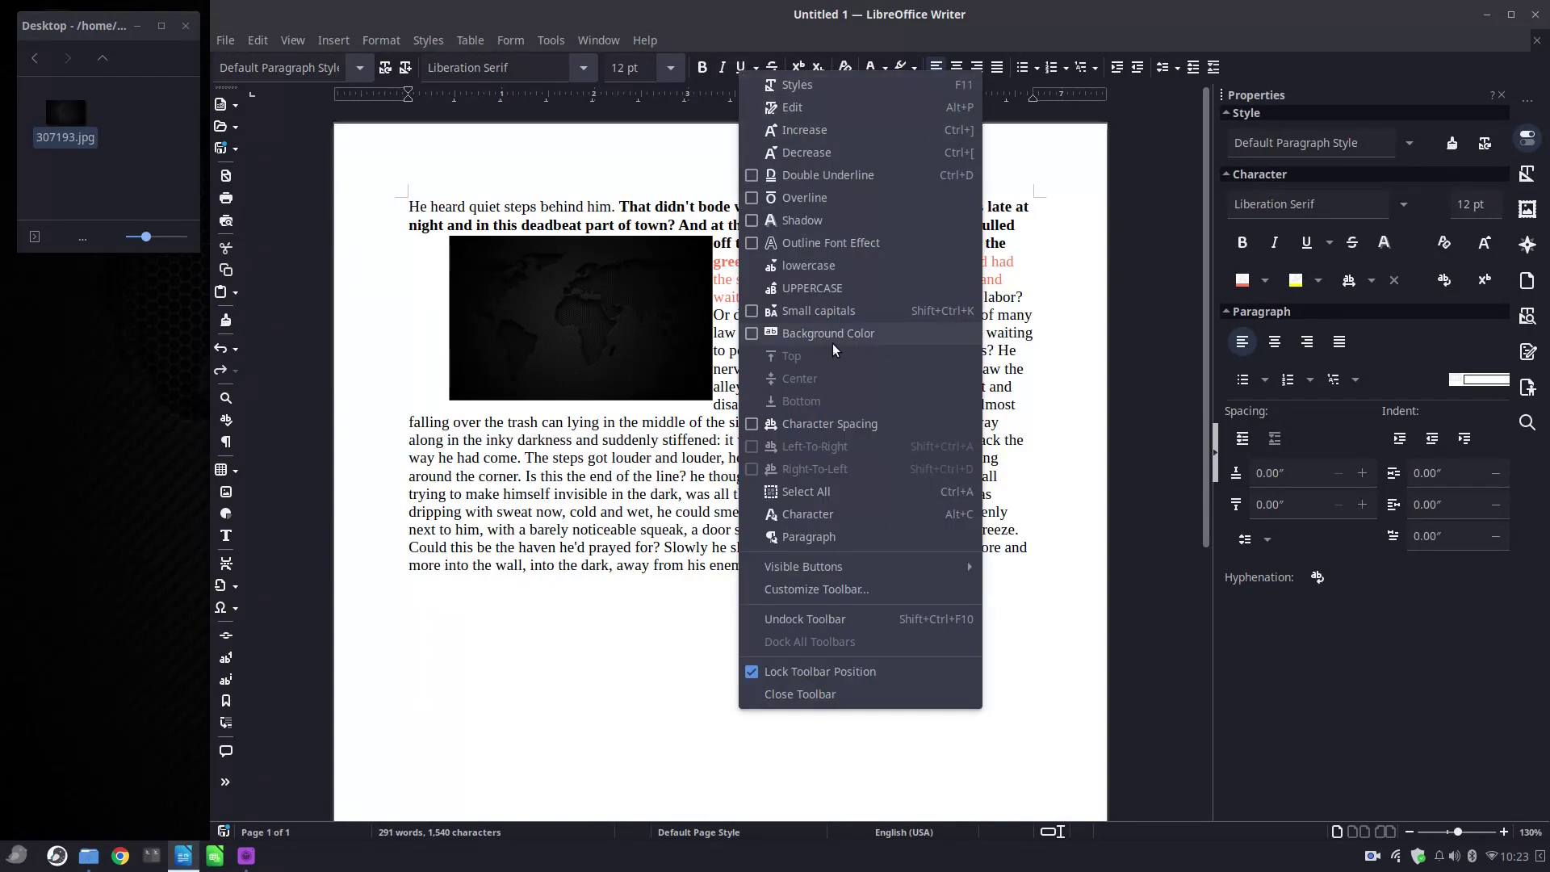
{"action": "left_click", "coordinate": [801, 671]}
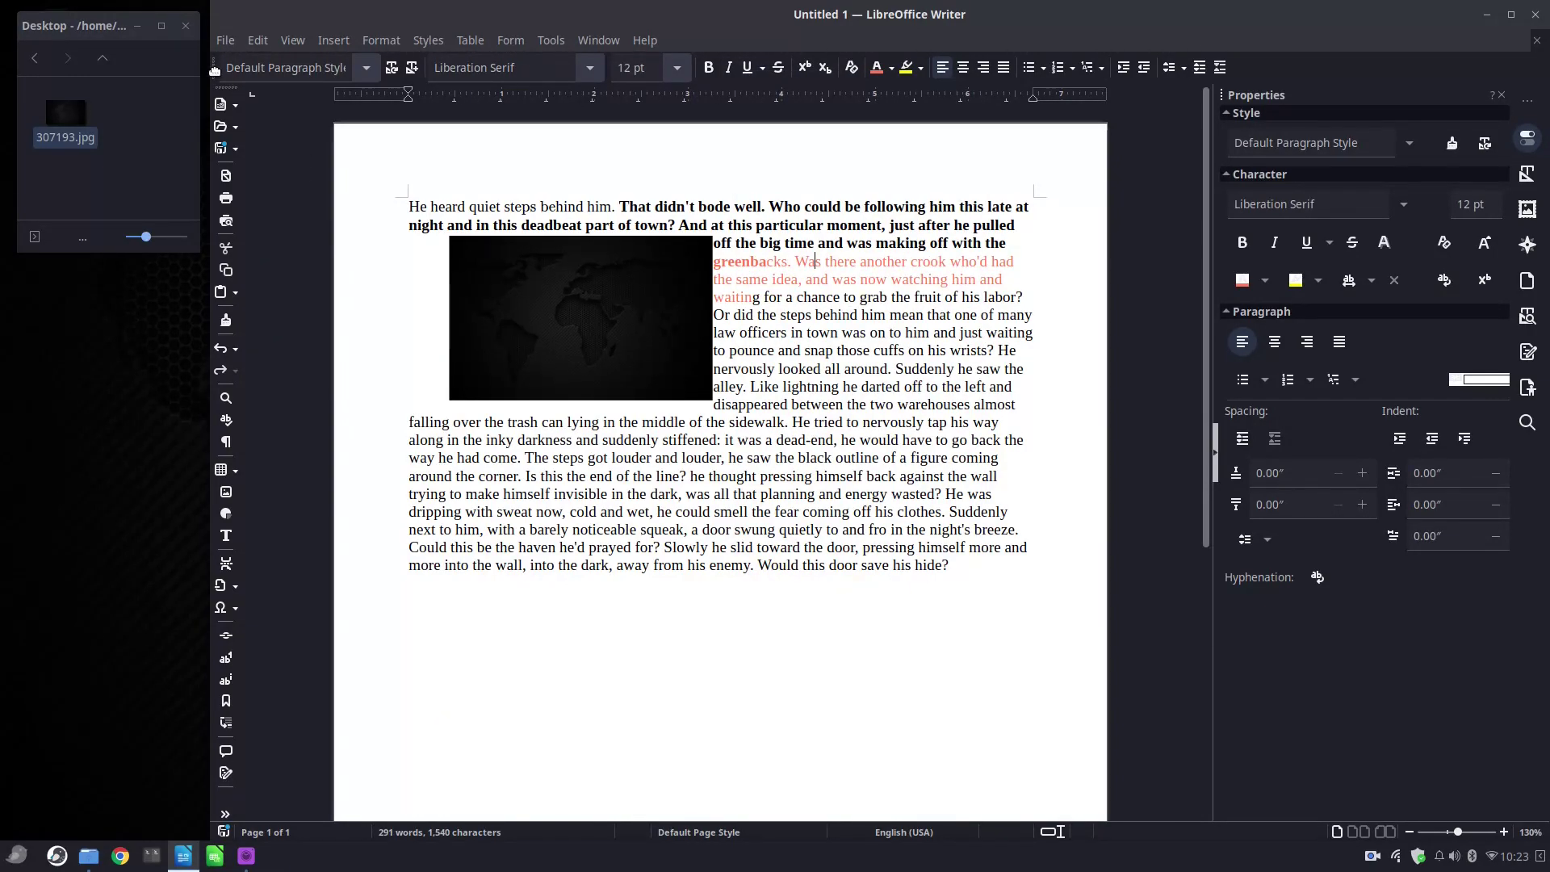
{"action": "left_click_drag", "start_coordinate": [217, 71], "coordinate": [404, 252]}
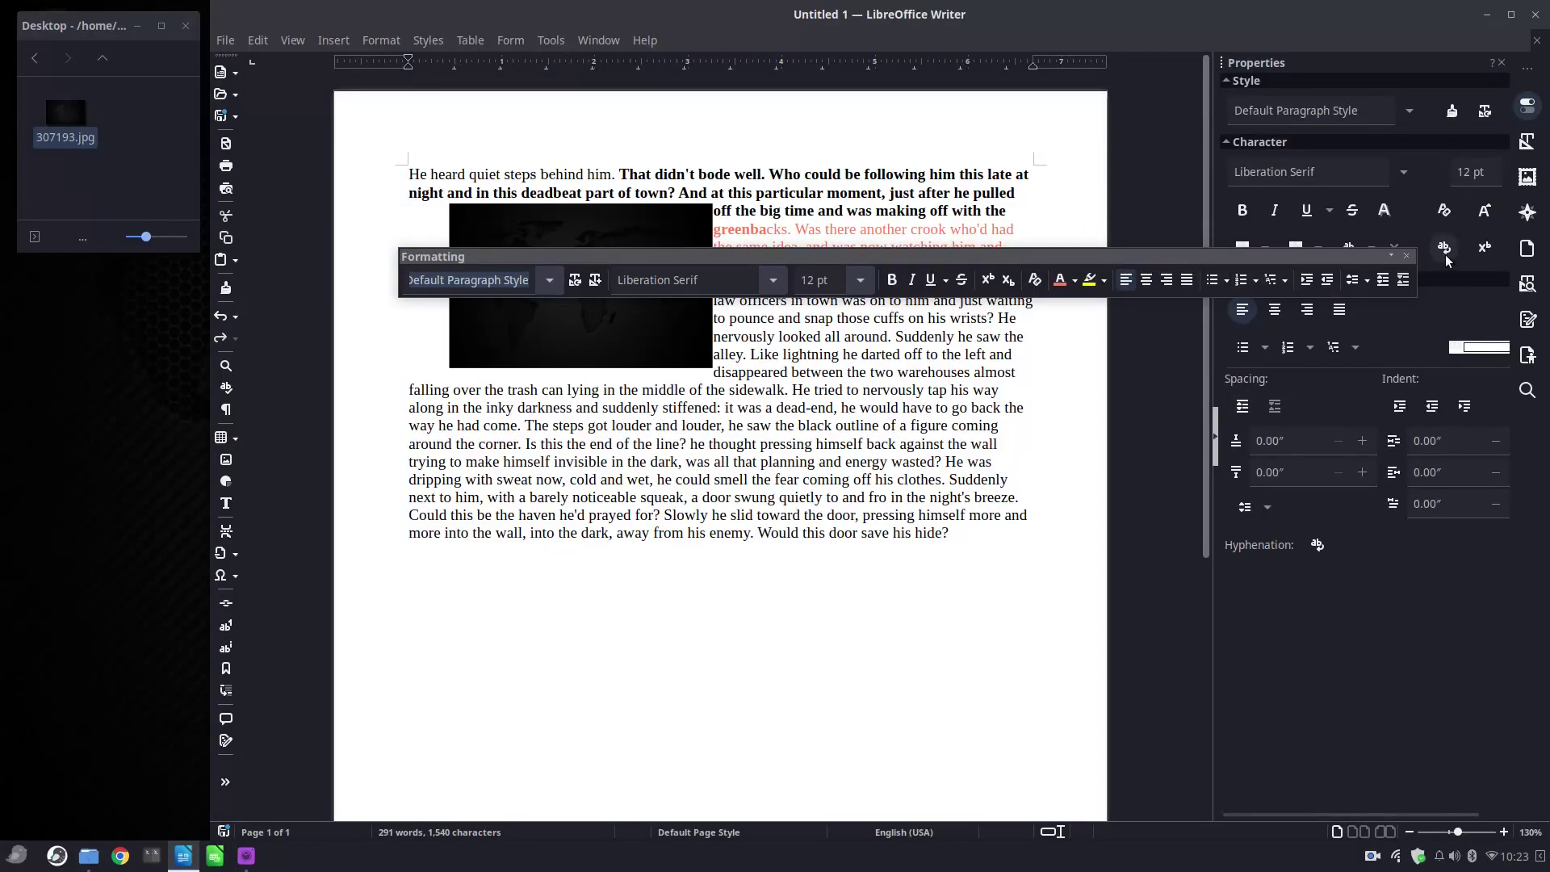
{"action": "left_click", "coordinate": [1406, 256]}
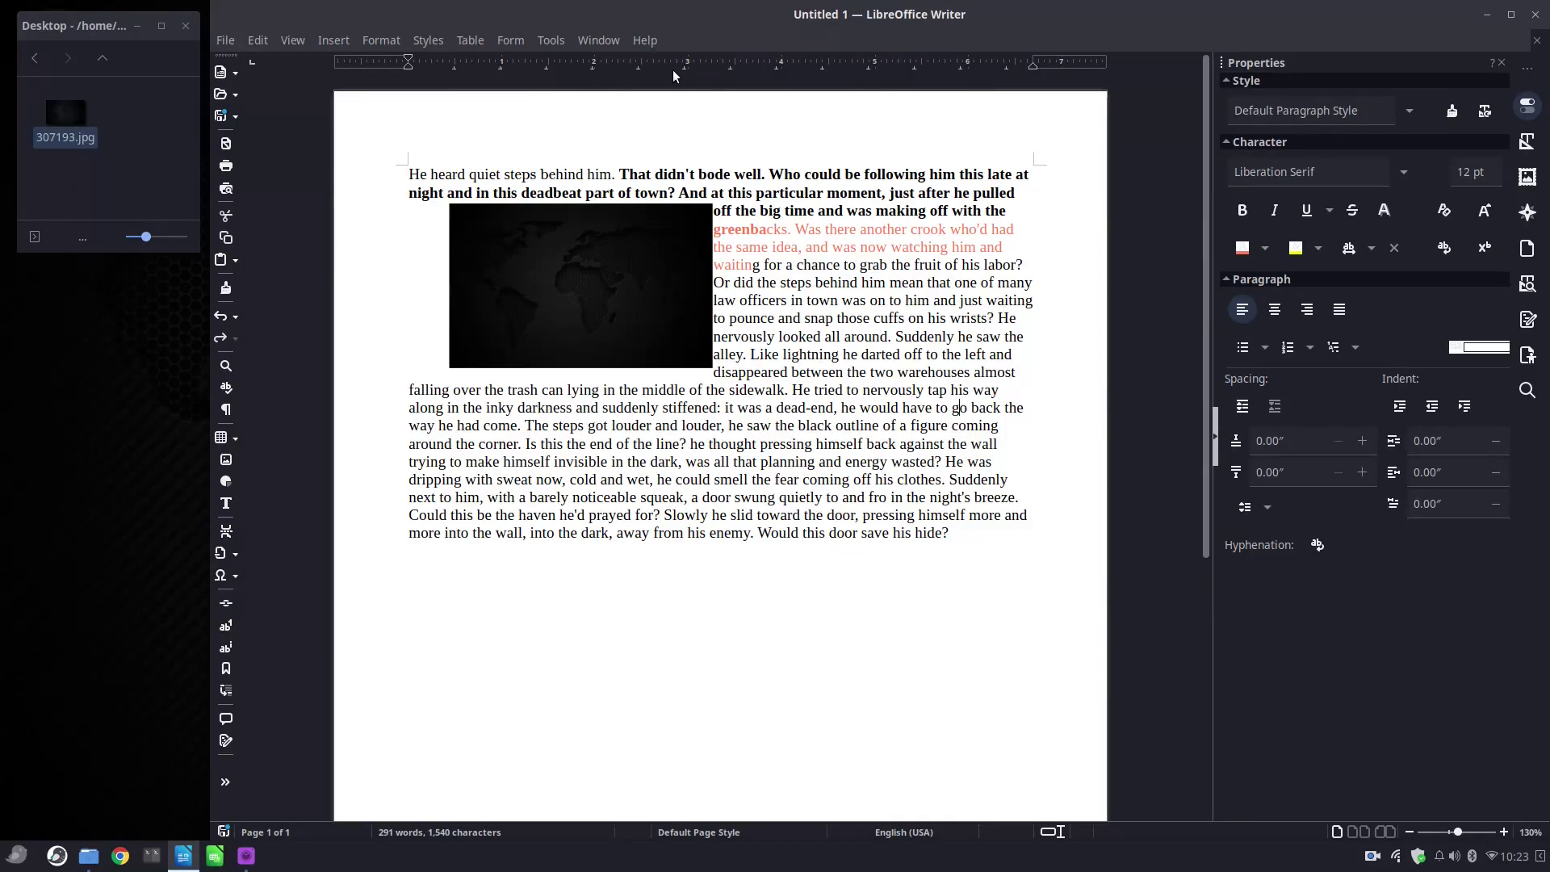
- Hide the rulers and the status bar
{"action": "left_click", "coordinate": [303, 41]}
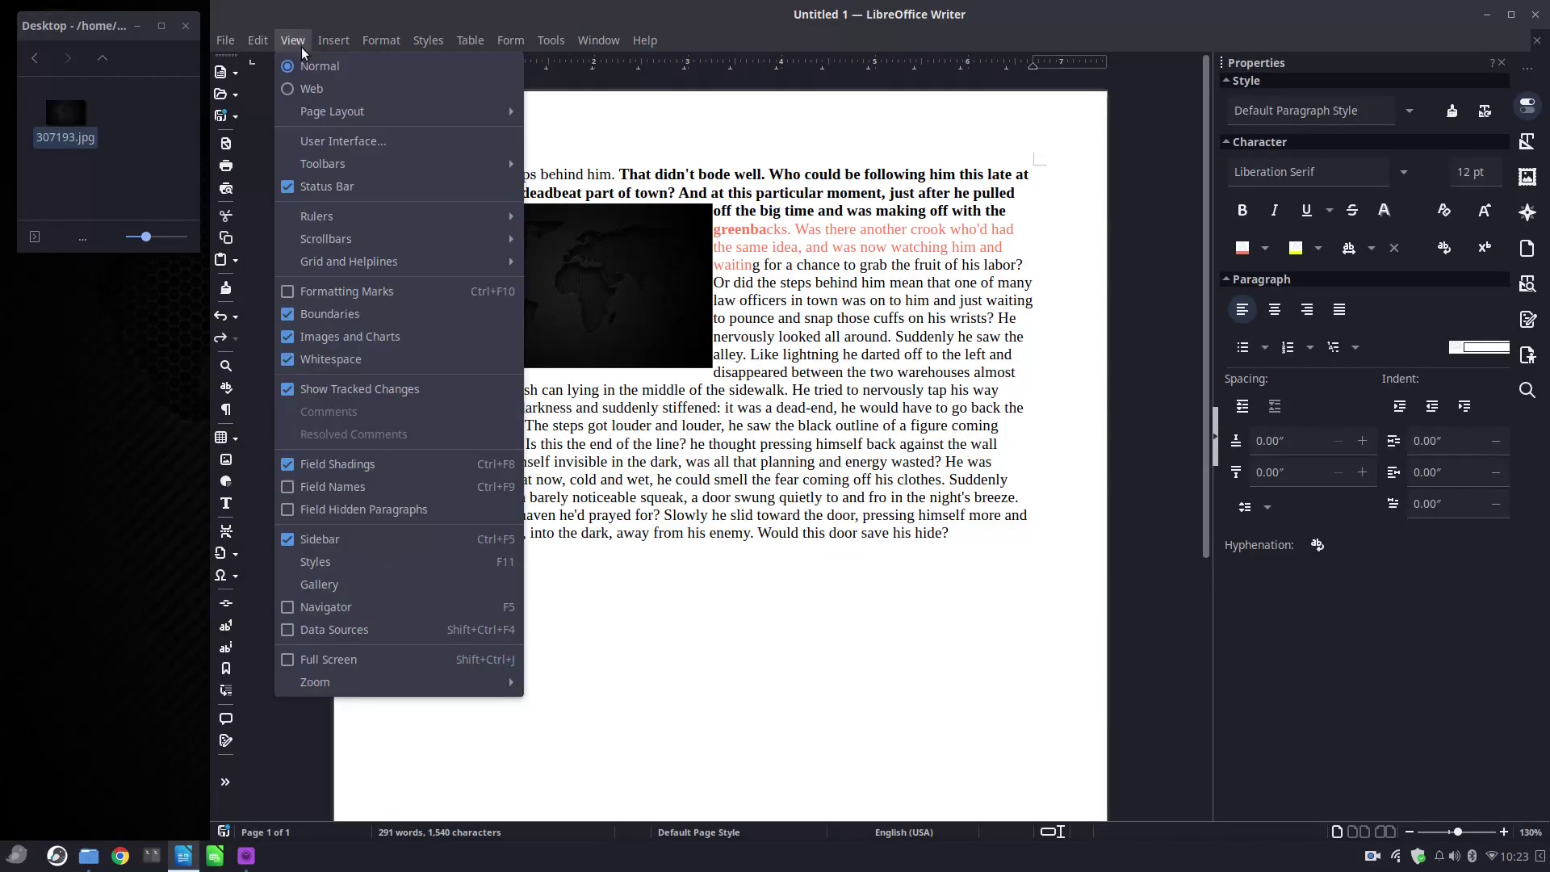
{"action": "mouse_move", "coordinate": [327, 216]}
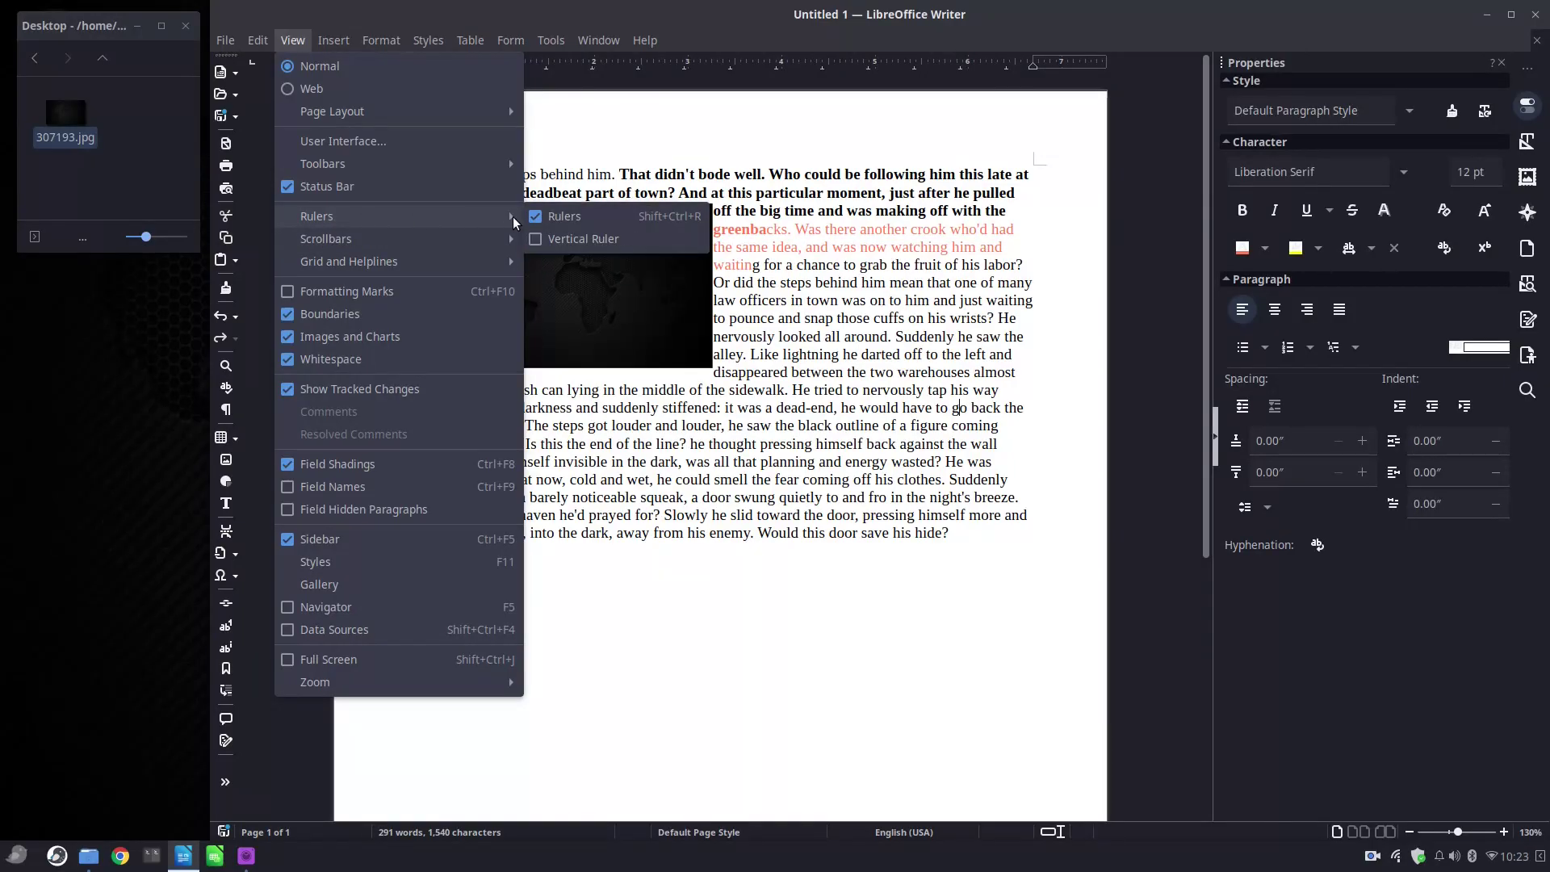
{"action": "left_click", "coordinate": [534, 215]}
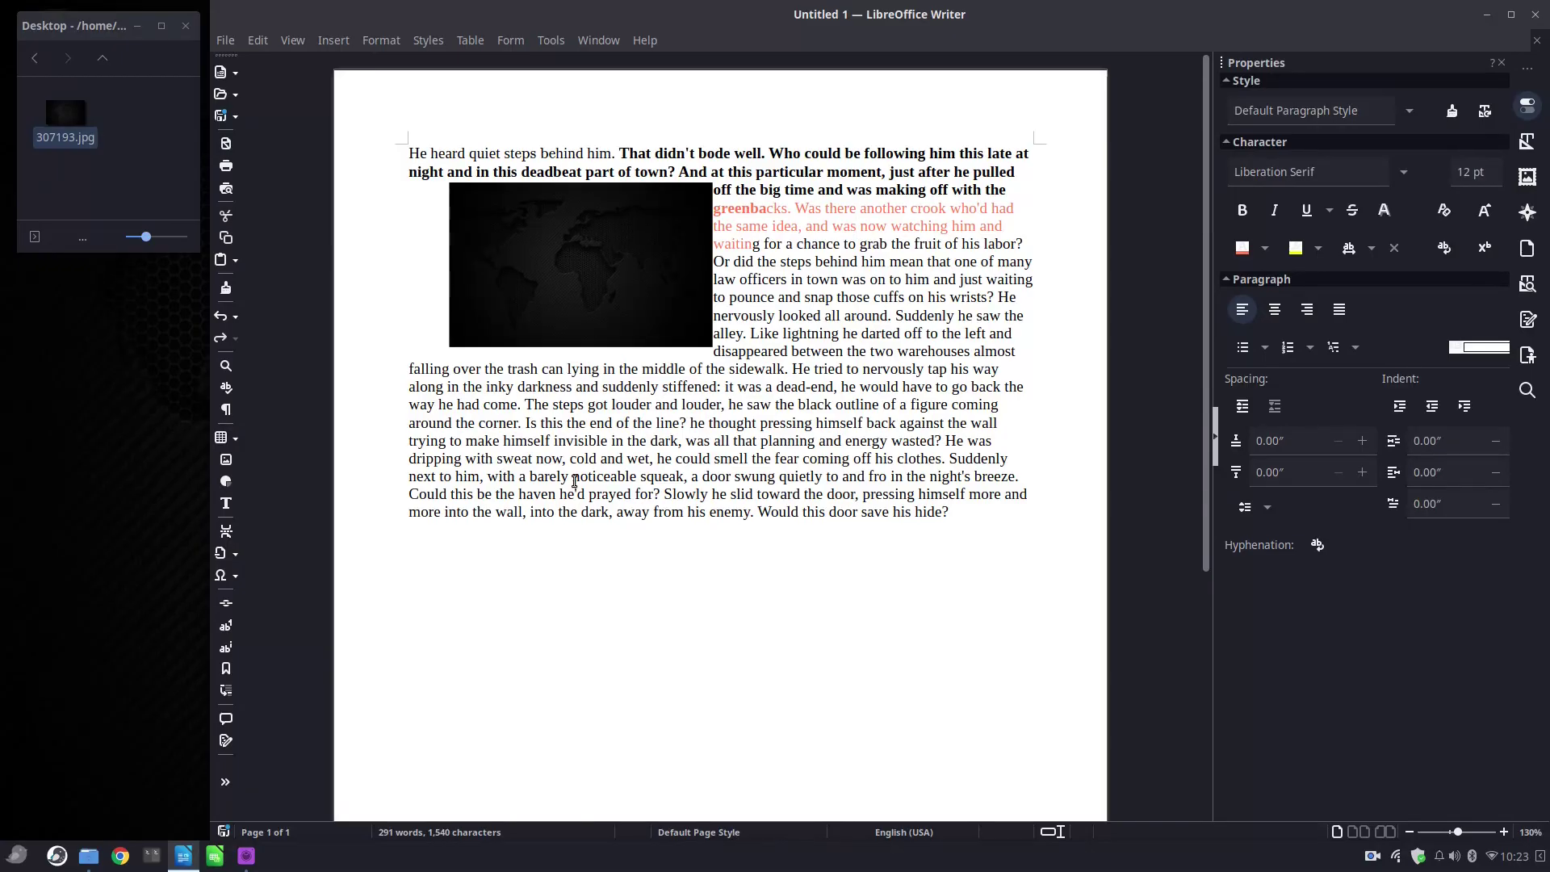
{"action": "left_click", "coordinate": [292, 42]}
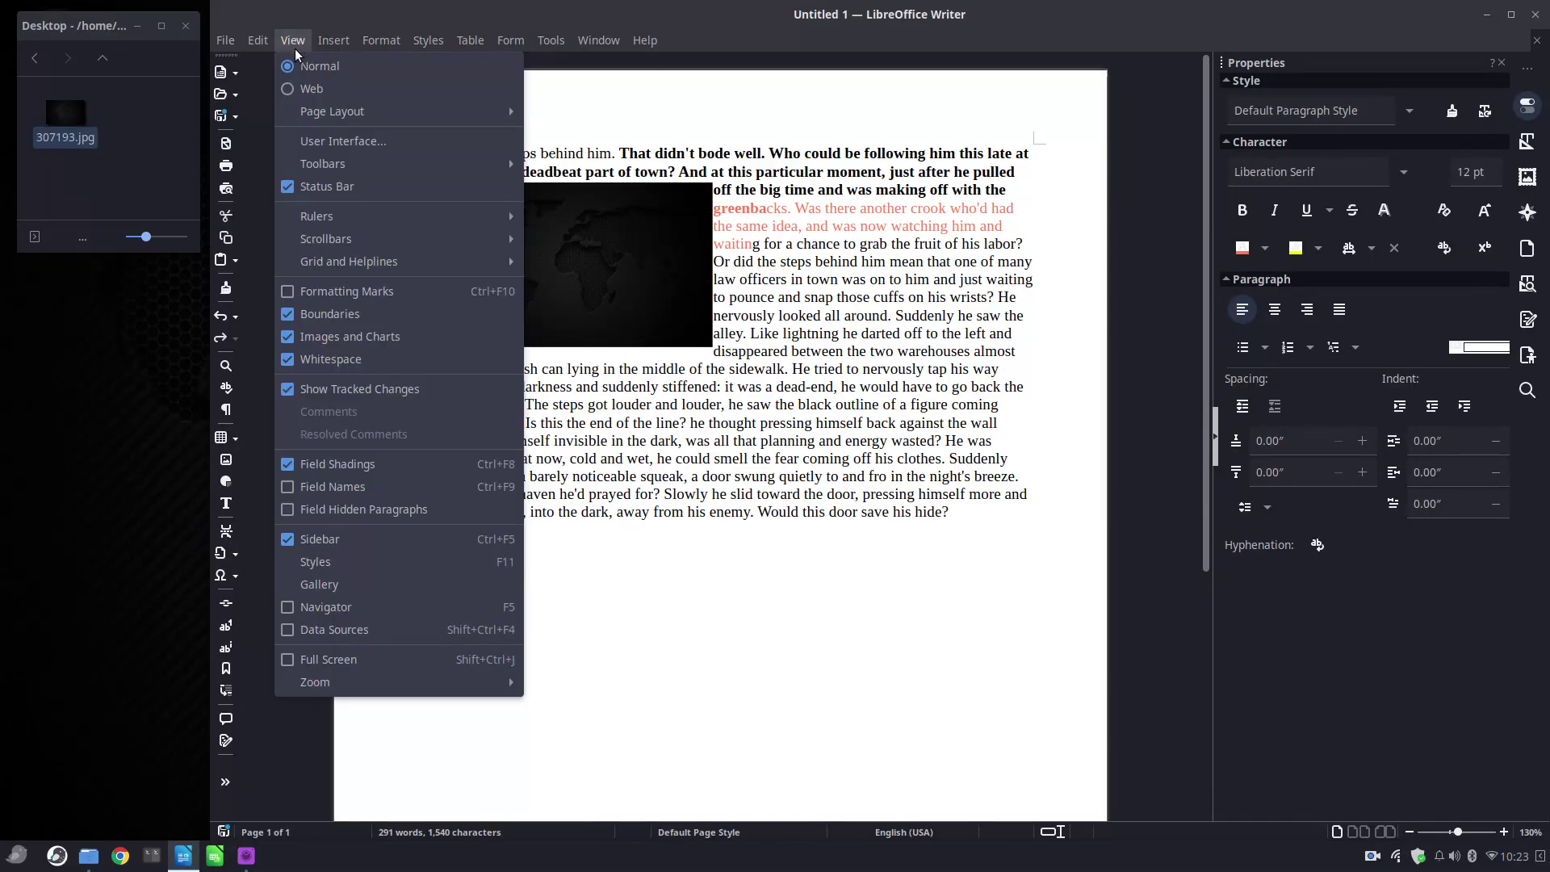
{"action": "left_click", "coordinate": [319, 187]}
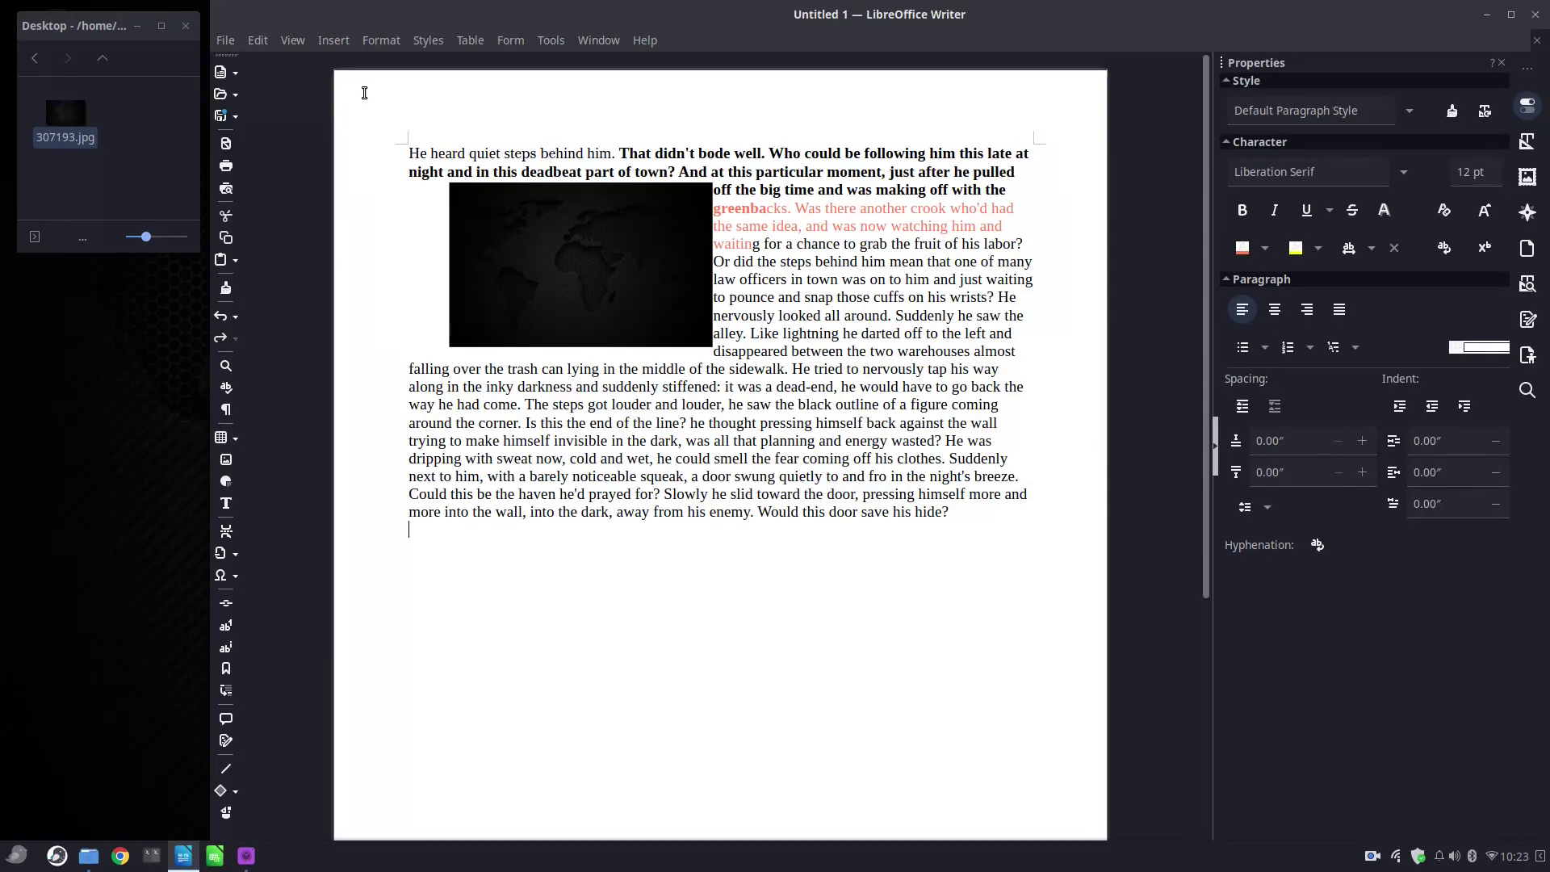
- Dock the Standard toolbar horizontally again above the document
{"action": "left_click", "coordinate": [354, 40]}
{"action": "left_click", "coordinate": [380, 42]}
{"action": "left_click", "coordinate": [428, 40]}
{"action": "left_click", "coordinate": [391, 118]}
{"action": "scroll", "coordinate": [790, 342], "scroll_direction": "up", "scroll_amount": 2}
{"action": "scroll", "coordinate": [790, 342], "scroll_direction": "down", "scroll_amount": 2}
{"action": "left_click_drag", "start_coordinate": [233, 56], "coordinate": [215, 53]}
{"action": "left_click_drag", "start_coordinate": [215, 50], "coordinate": [215, 55]}
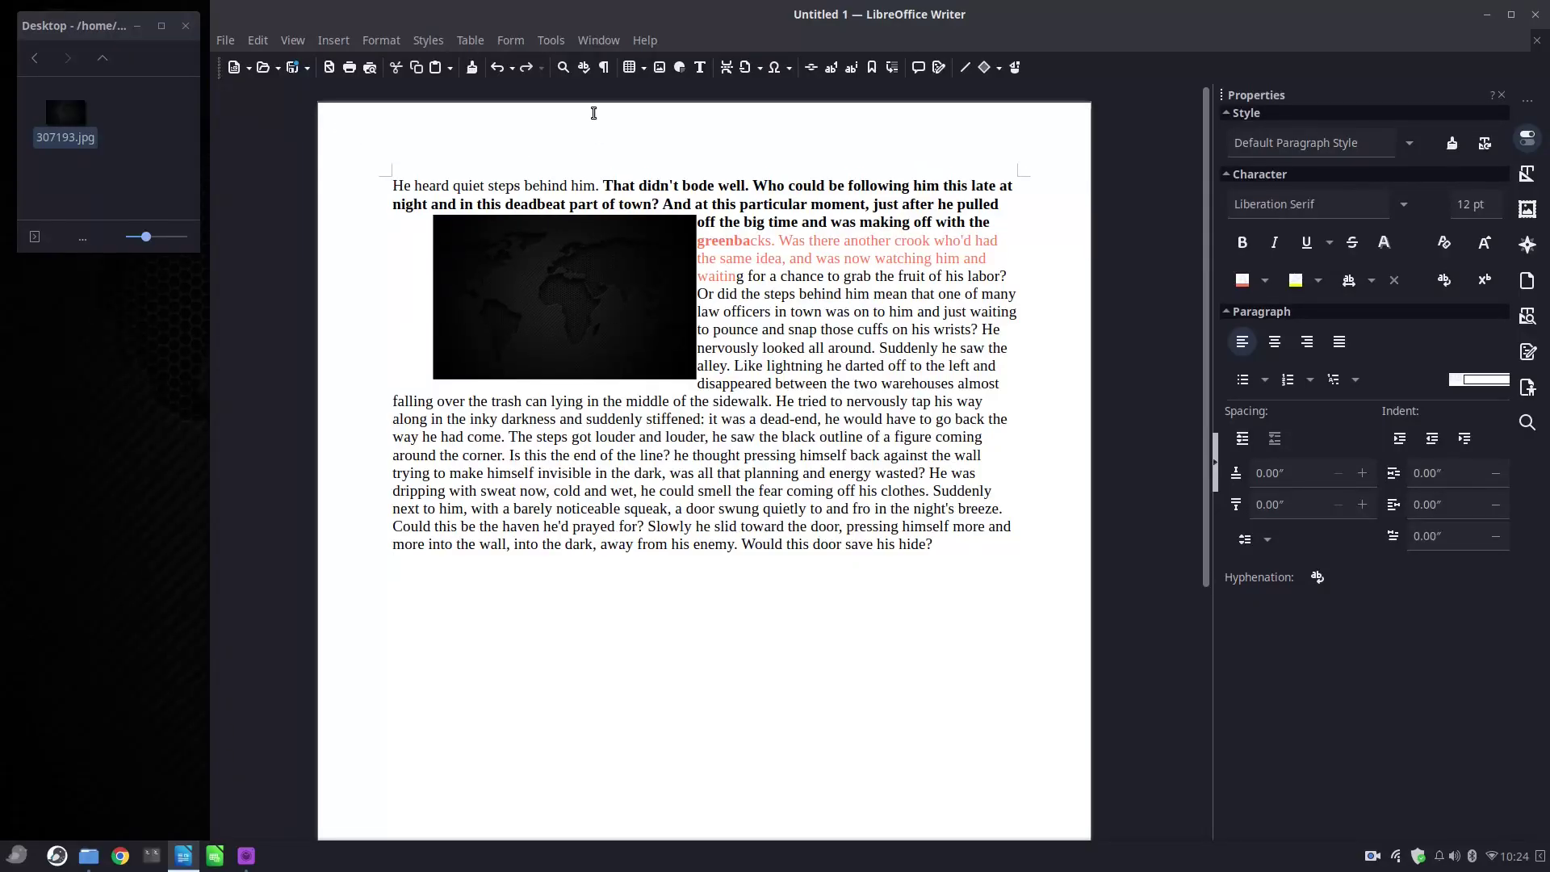
- Turn on formatting marks and remove the Formatting Marks button from the Standard toolbar
{"action": "left_click", "coordinate": [603, 69]}
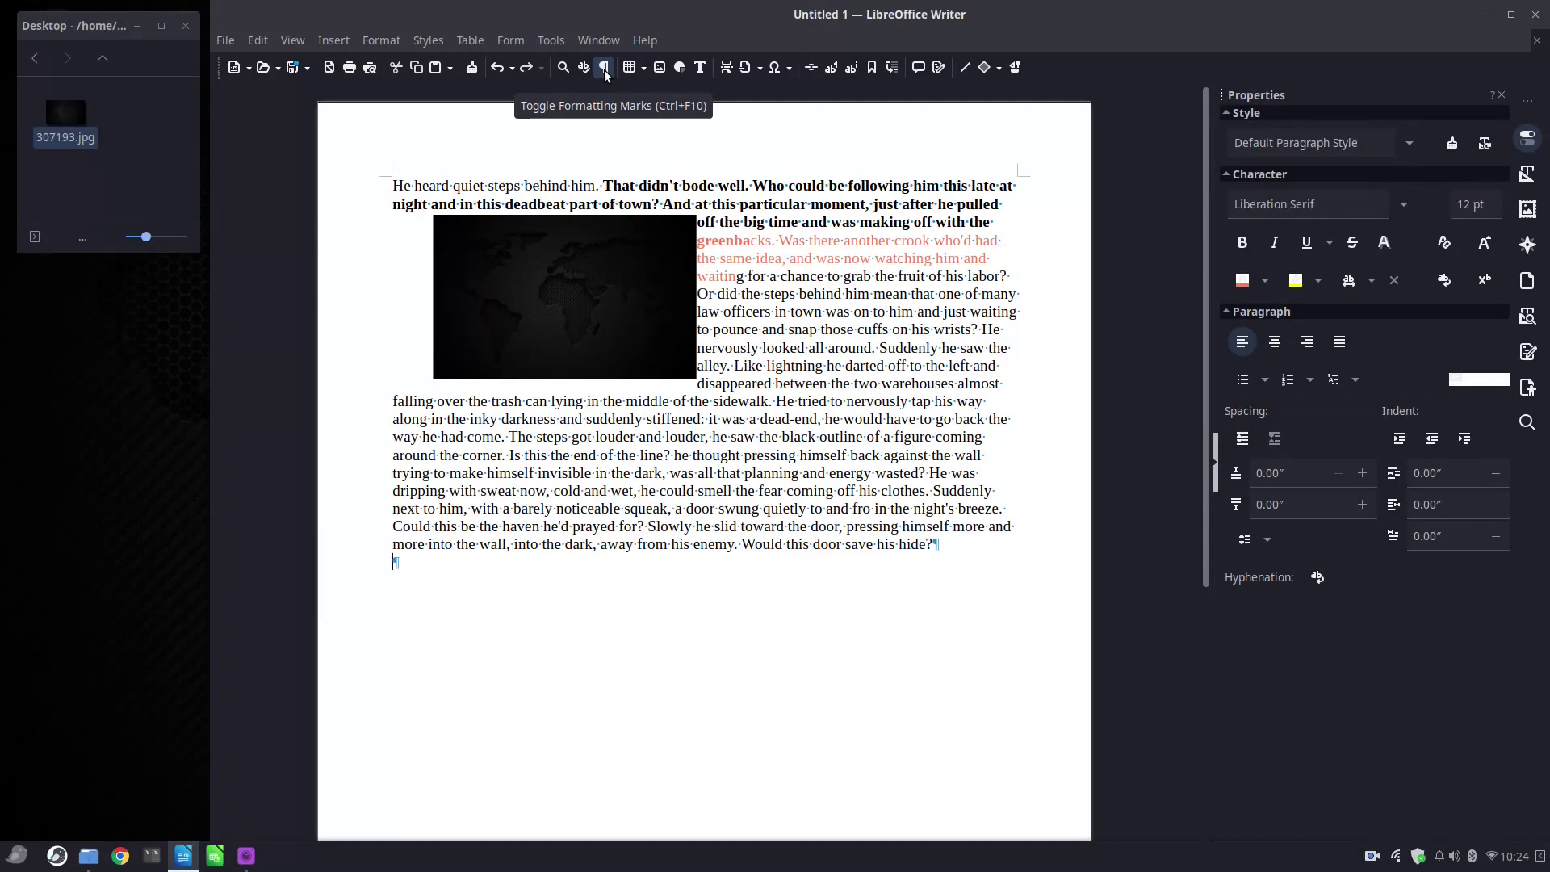
{"action": "right_click", "coordinate": [603, 70]}
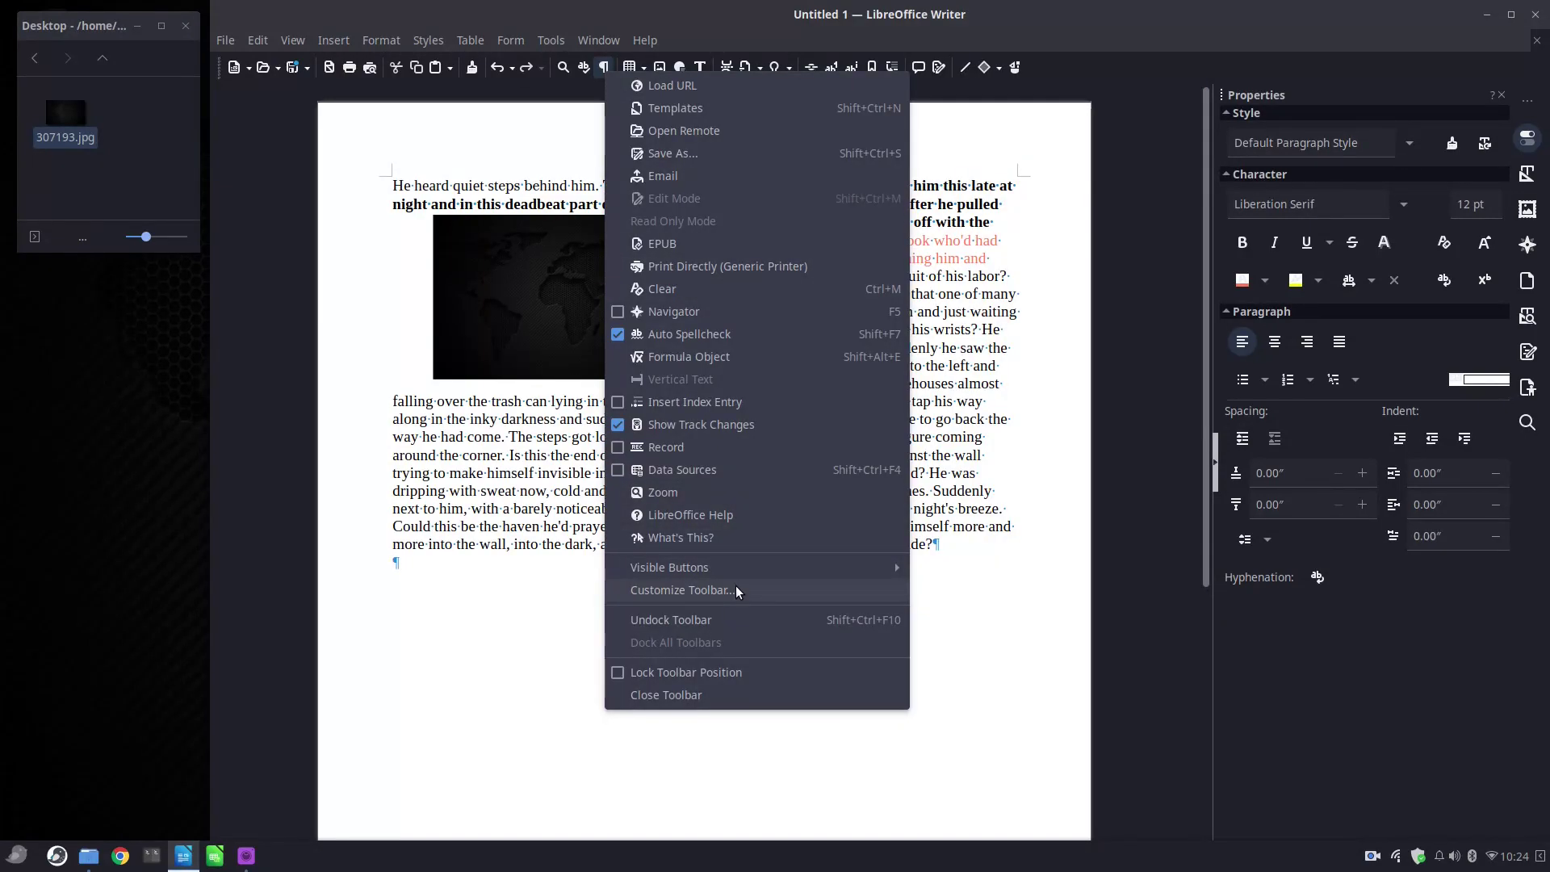
{"action": "mouse_move", "coordinate": [741, 565]}
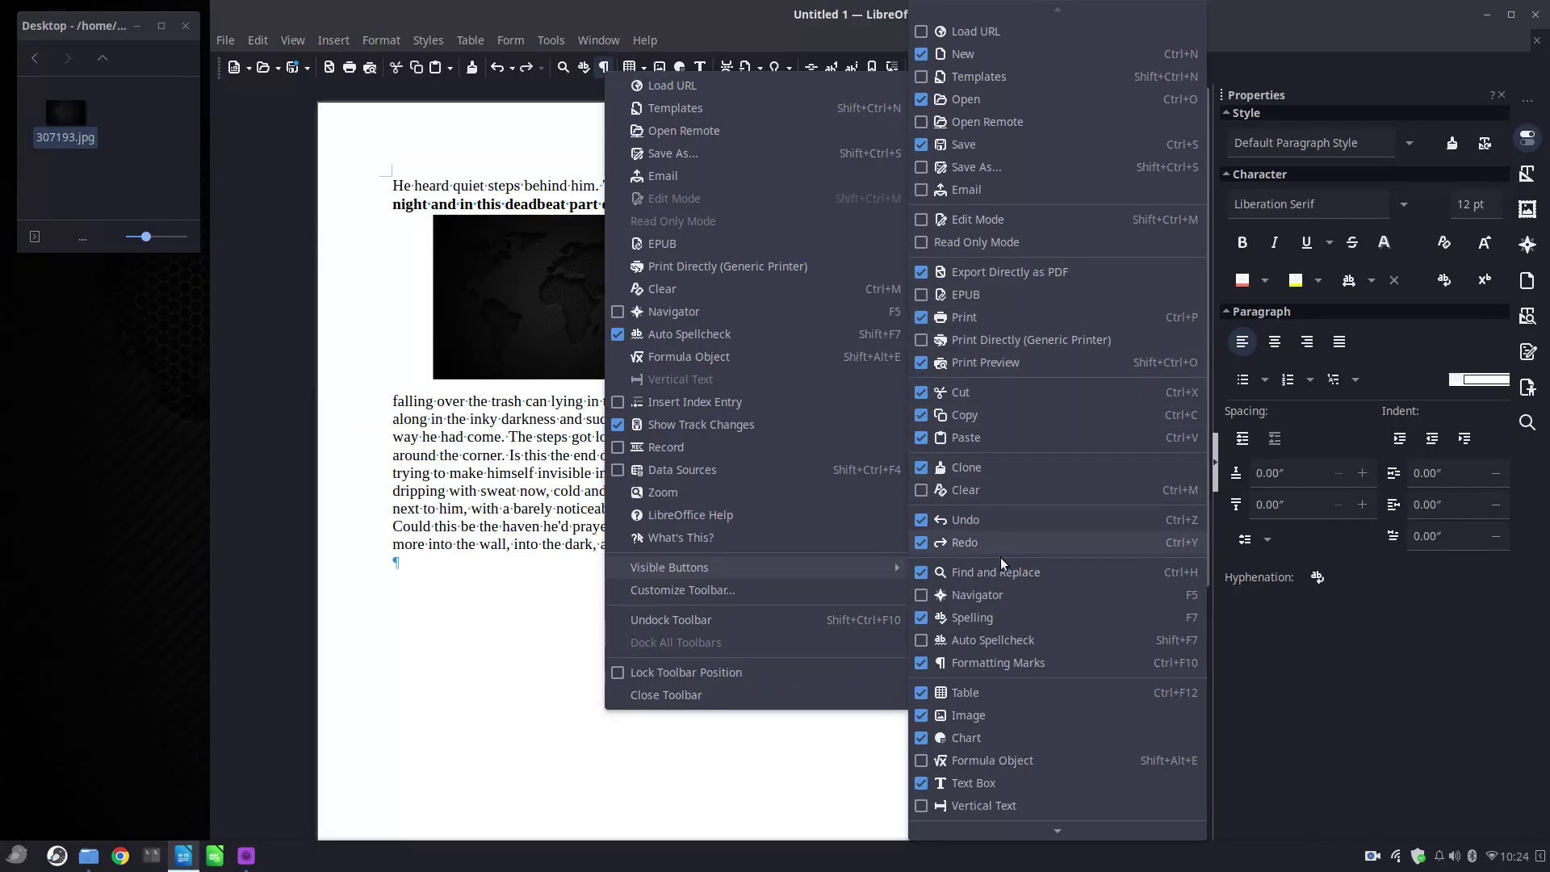
{"action": "left_click", "coordinate": [922, 665]}
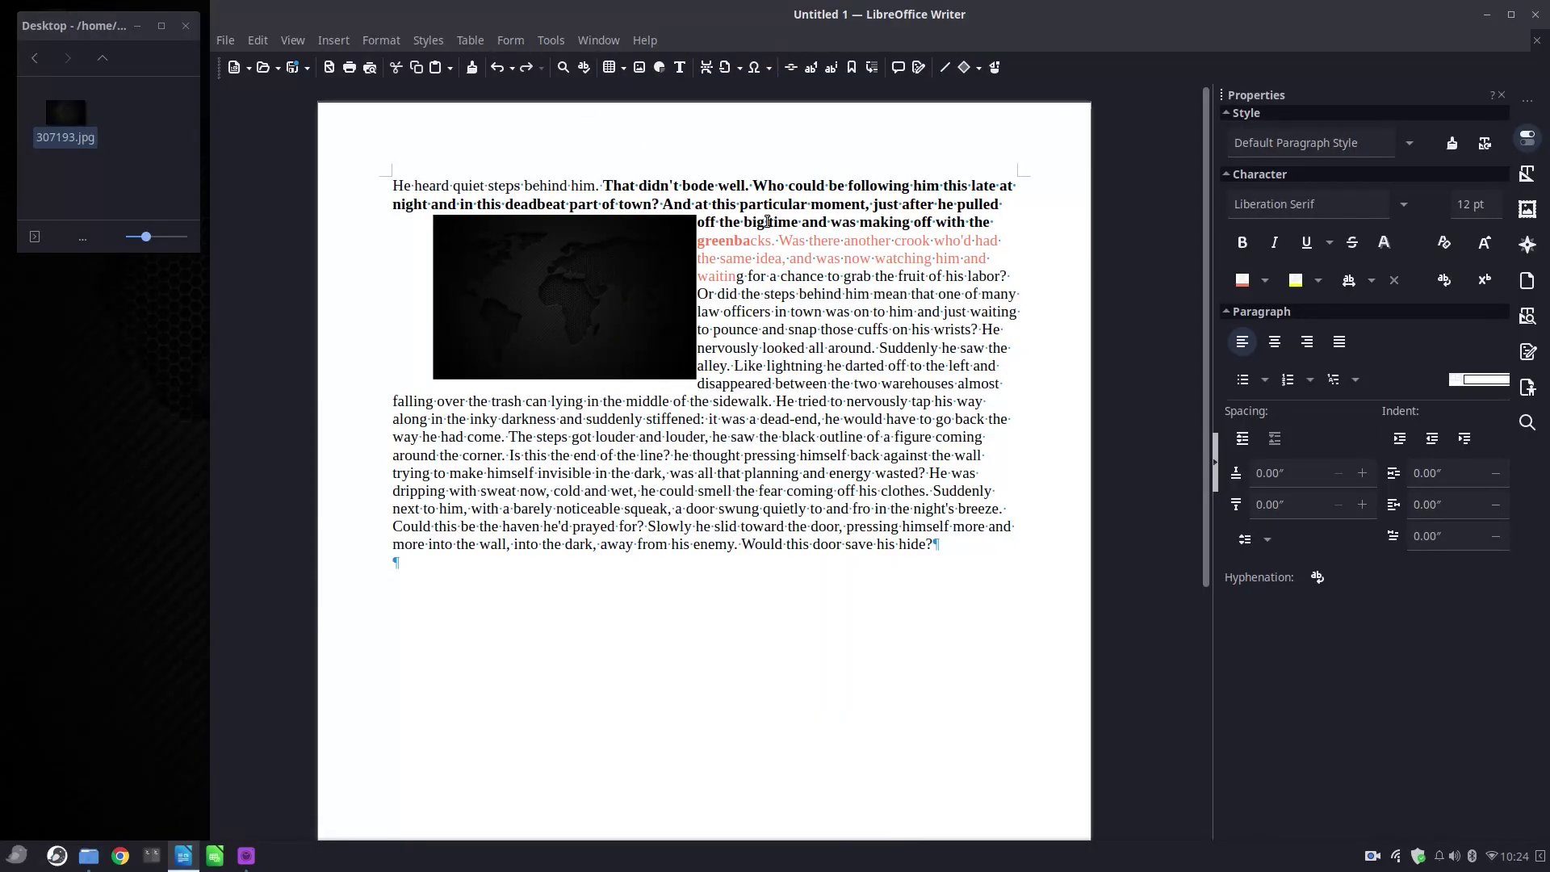
- Lock the Standard toolbar's position
{"action": "right_click", "coordinate": [220, 73]}
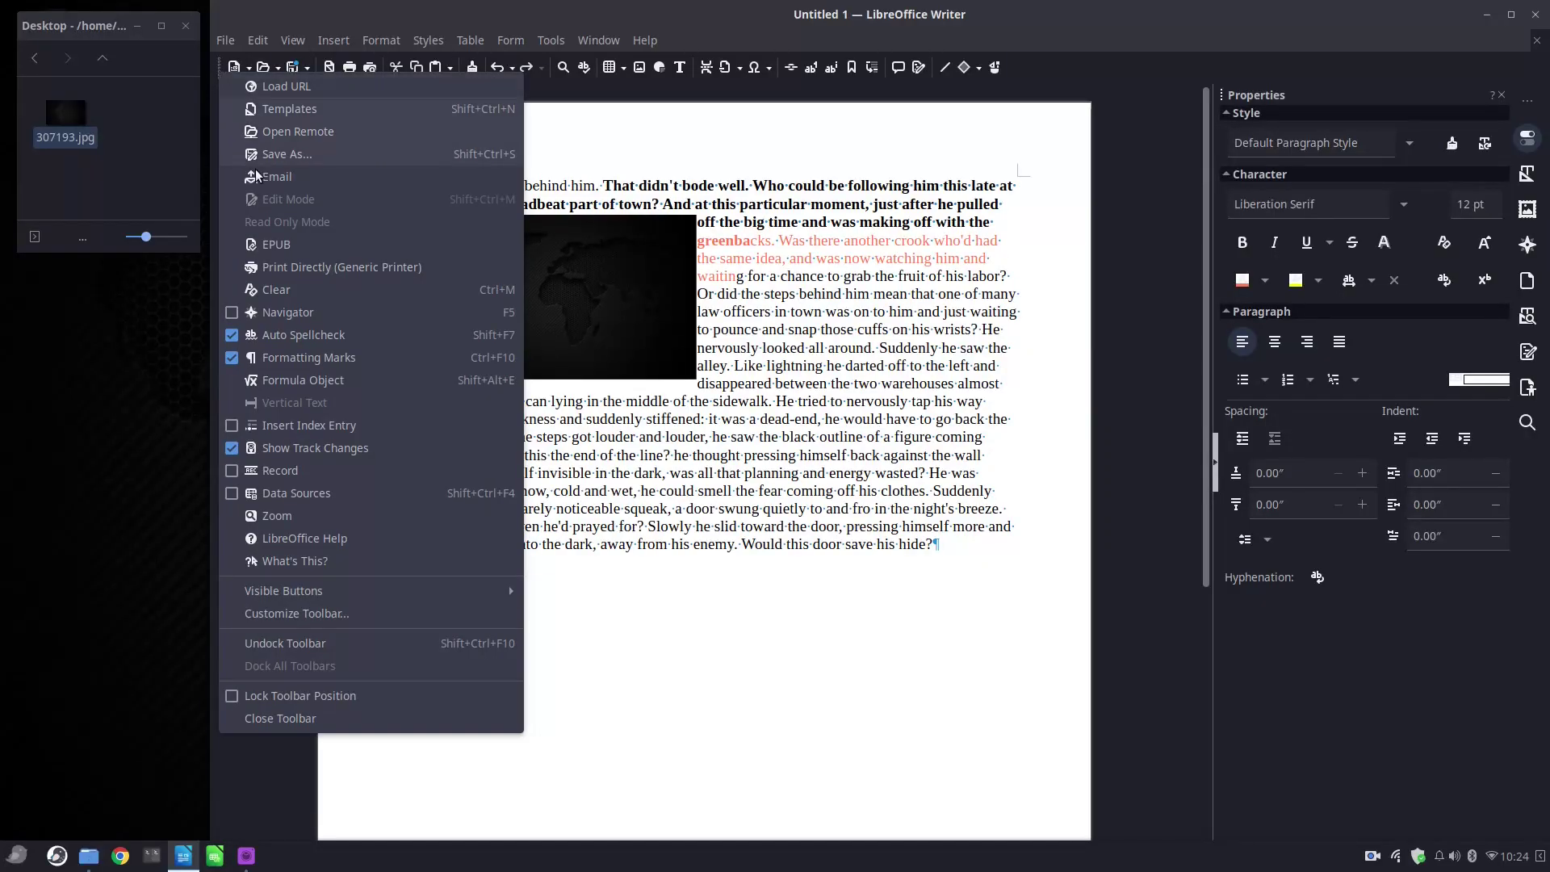
{"action": "left_click", "coordinate": [286, 696]}
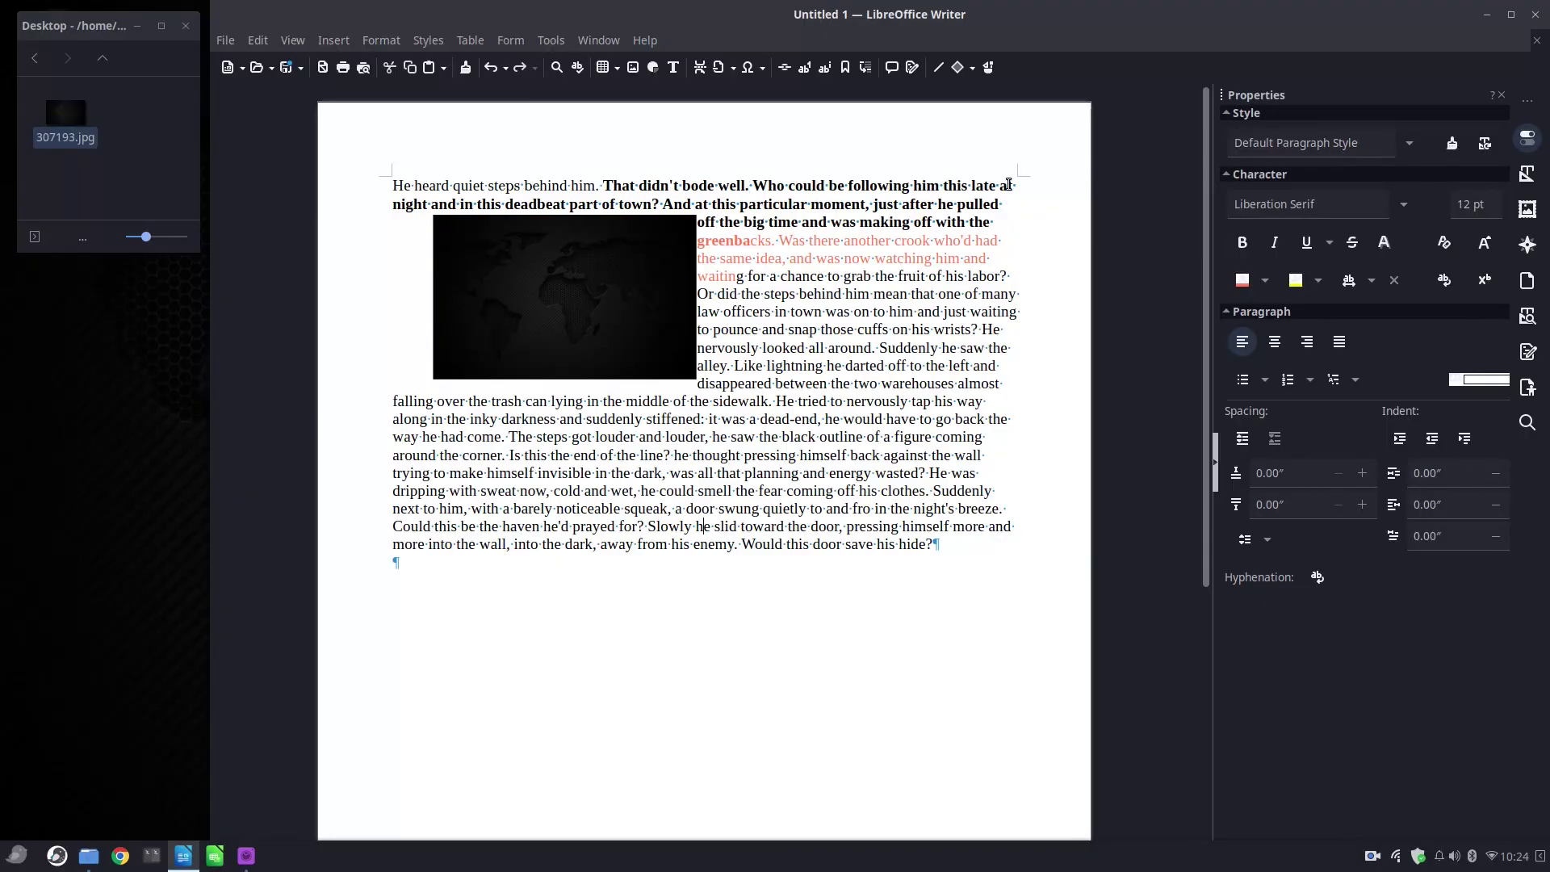
- Close the document without saving its changes and create a new blank Writer document
{"action": "left_click", "coordinate": [1535, 42]}
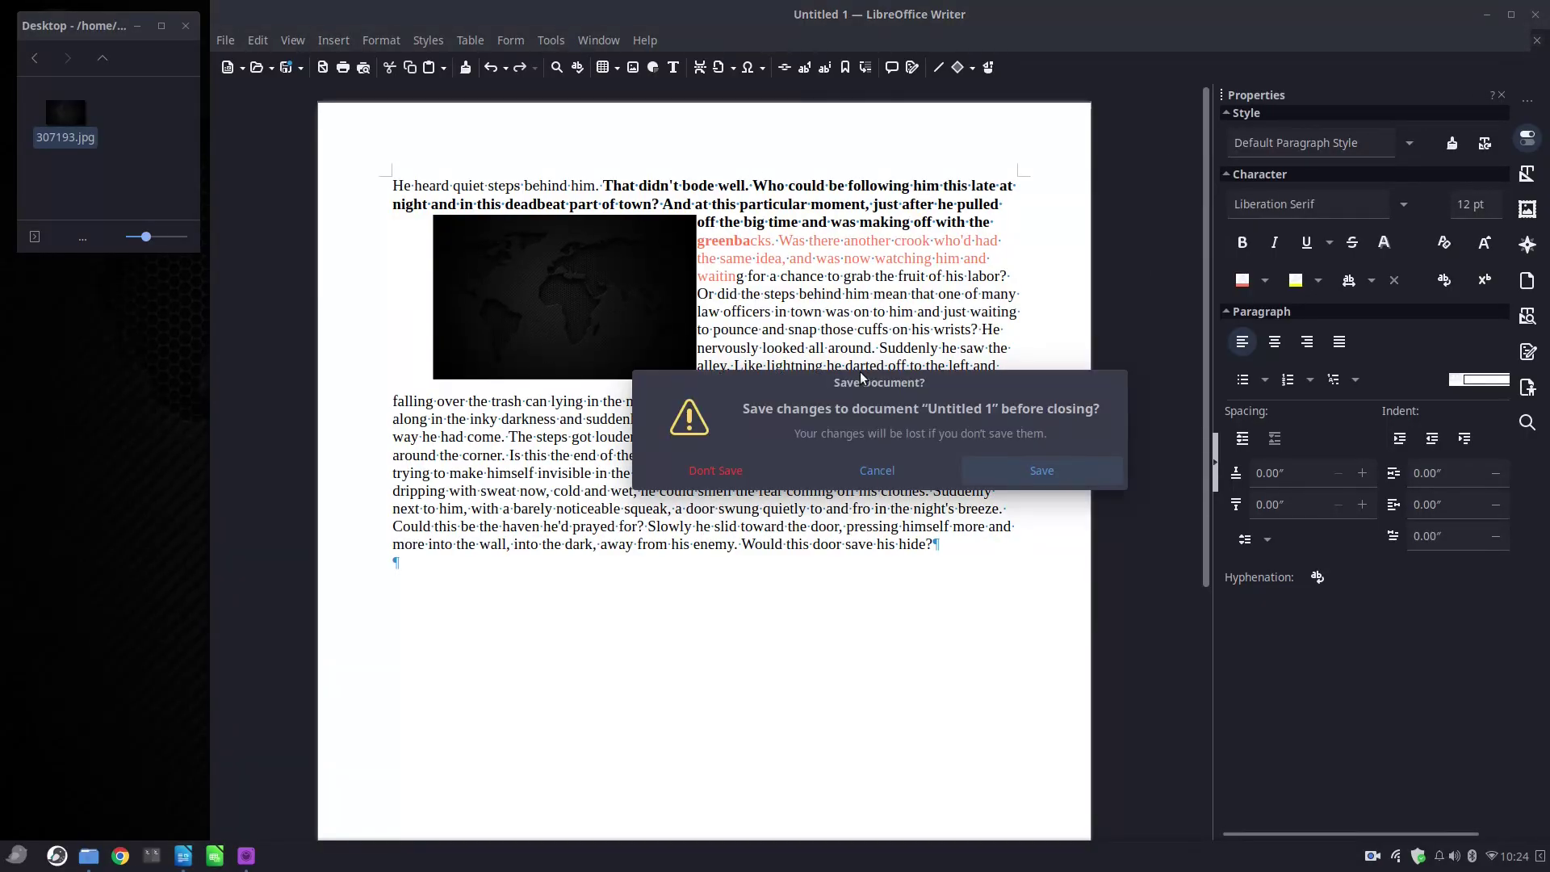
{"action": "left_click", "coordinate": [779, 477]}
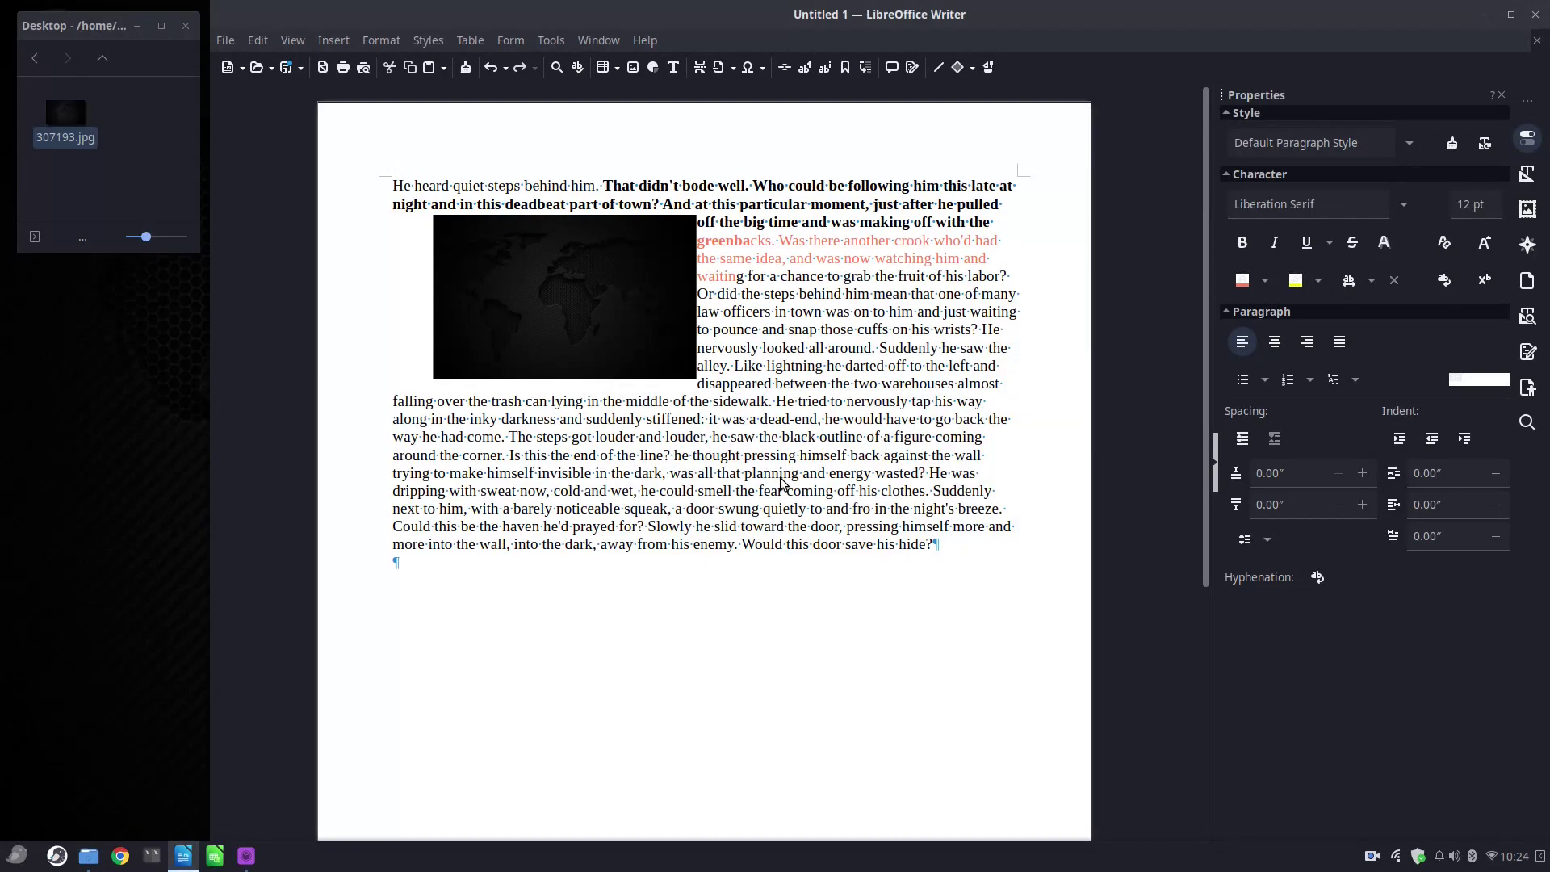
{"action": "left_click", "coordinate": [317, 260]}
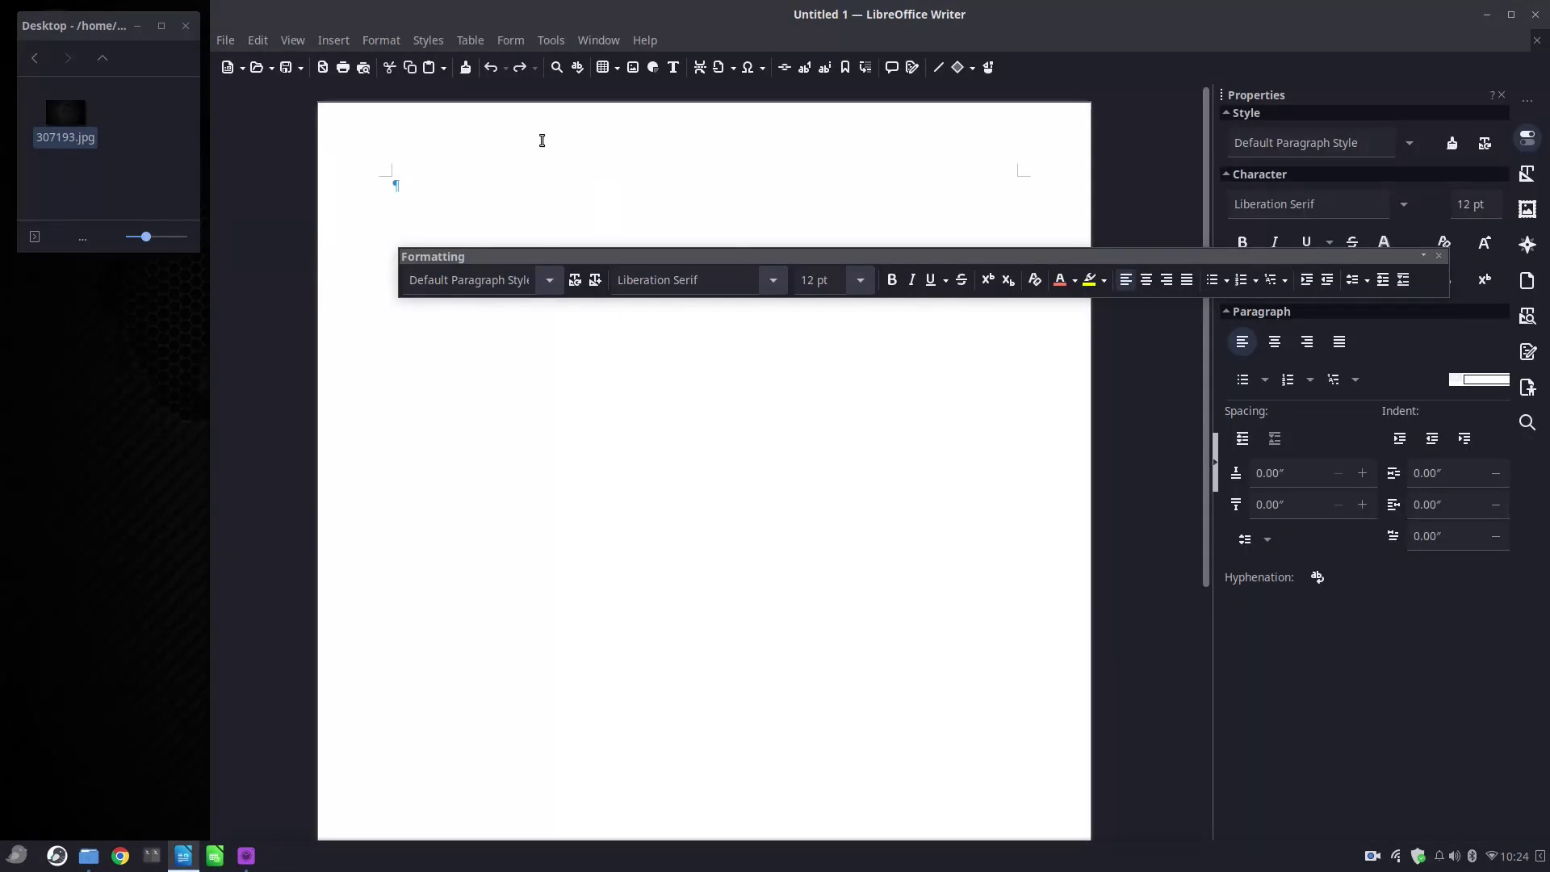
- Remove the floating Formatting toolbar and apply the Single Toolbar user interface
{"action": "double_click", "coordinate": [769, 258]}
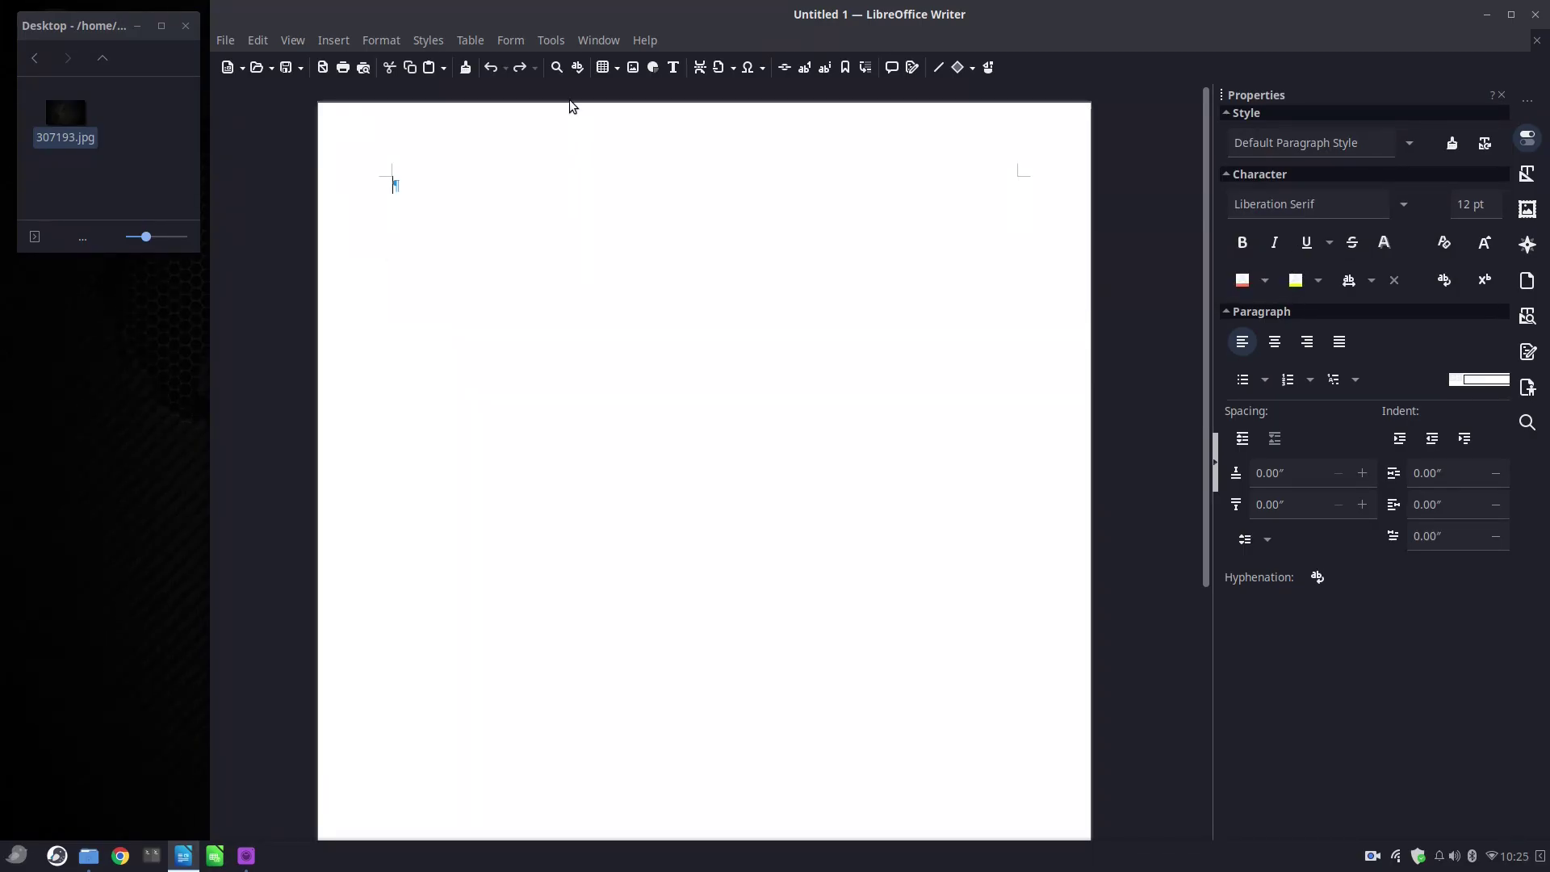
{"action": "left_click", "coordinate": [304, 42]}
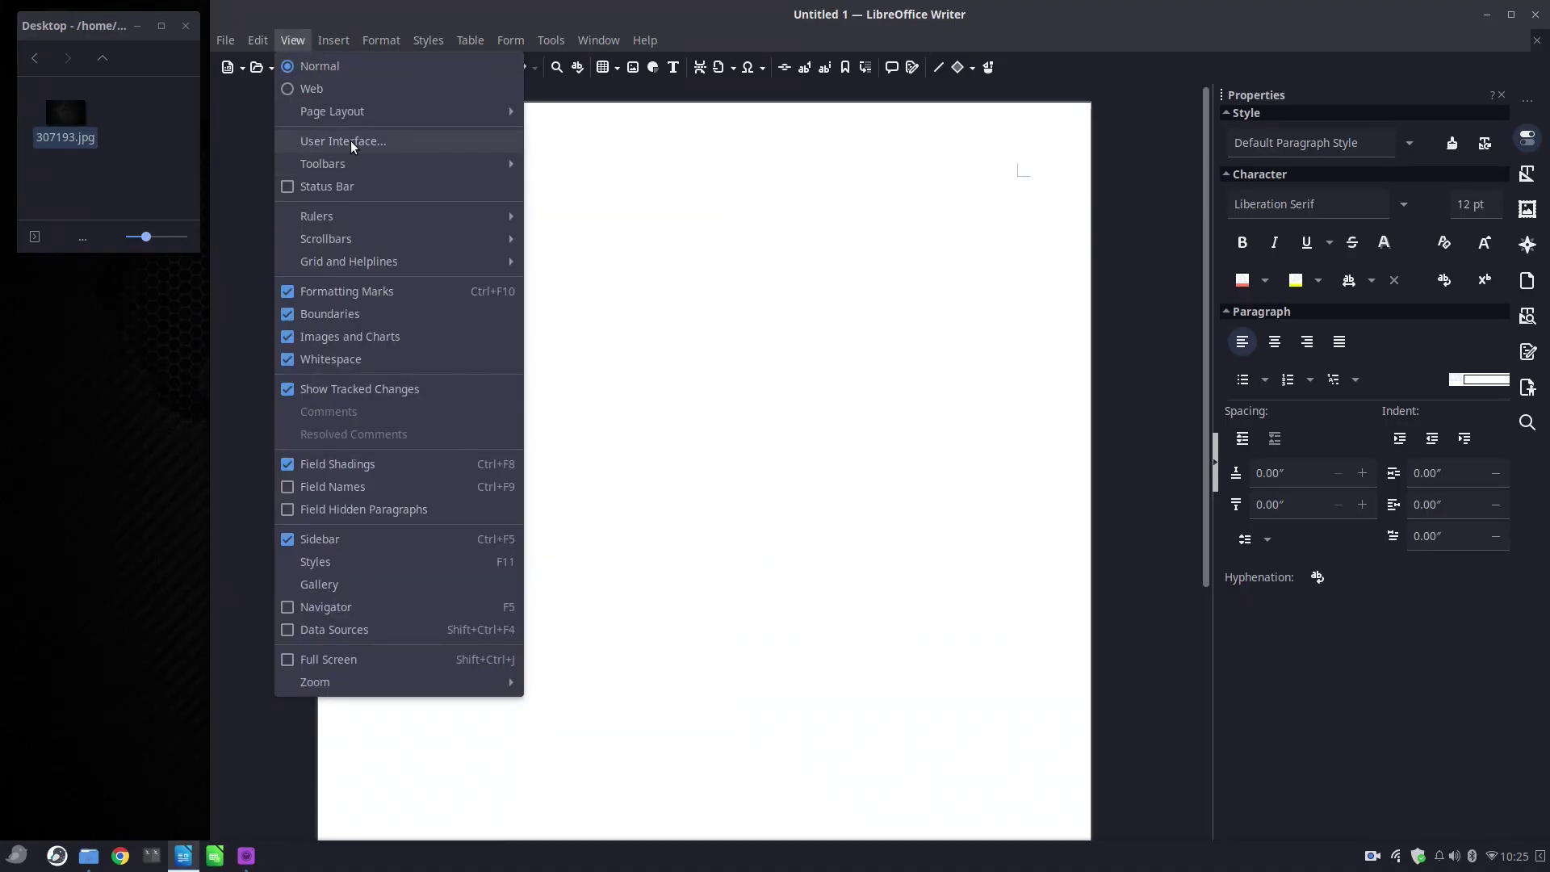
{"action": "left_click", "coordinate": [350, 140]}
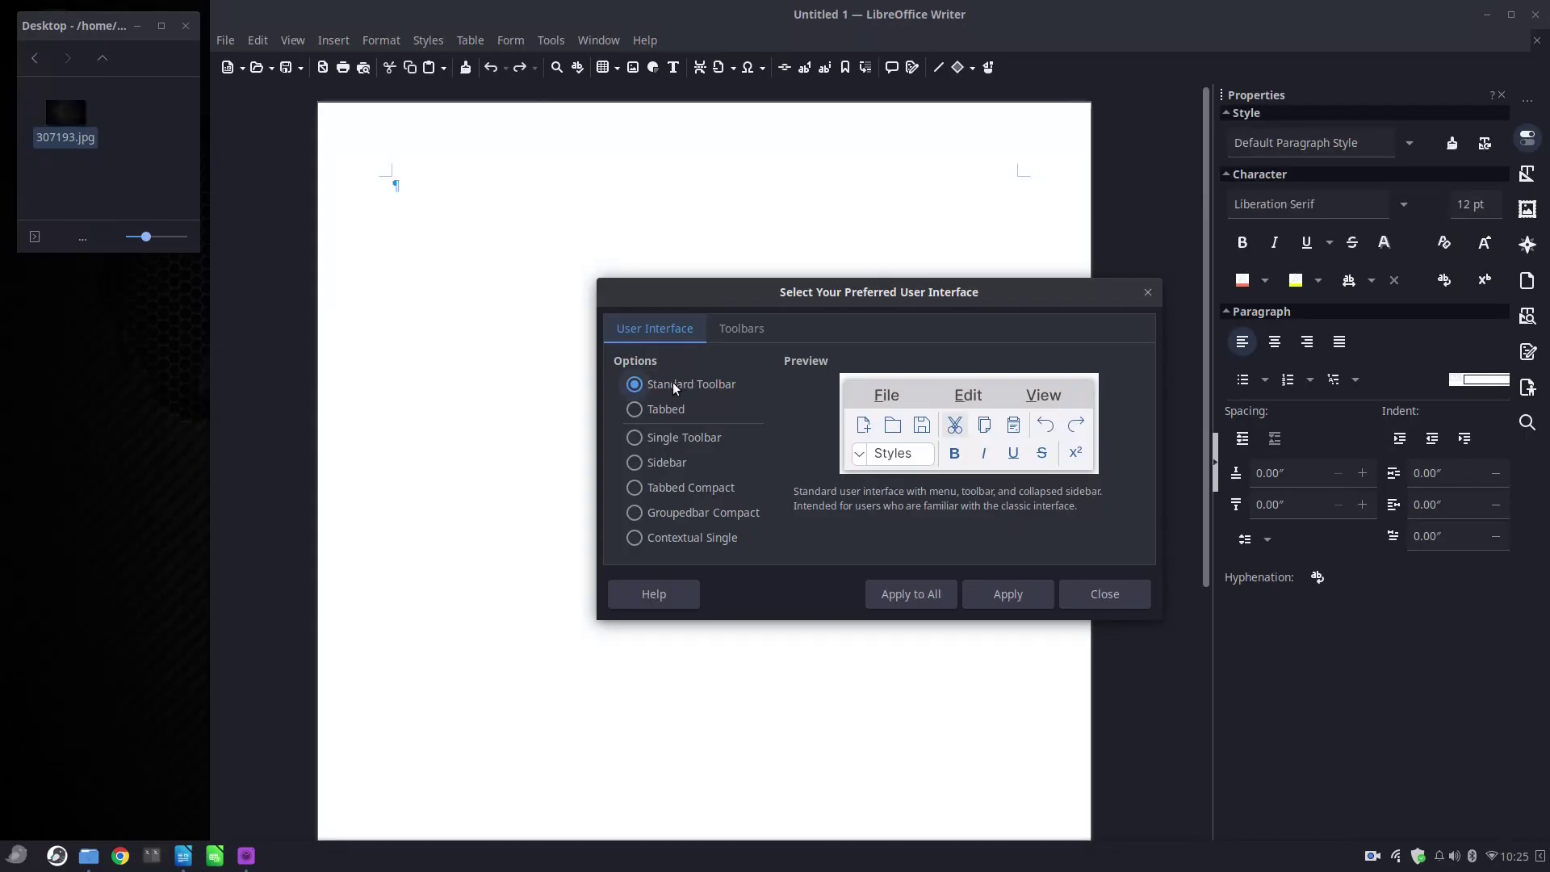
{"action": "left_click", "coordinate": [703, 437]}
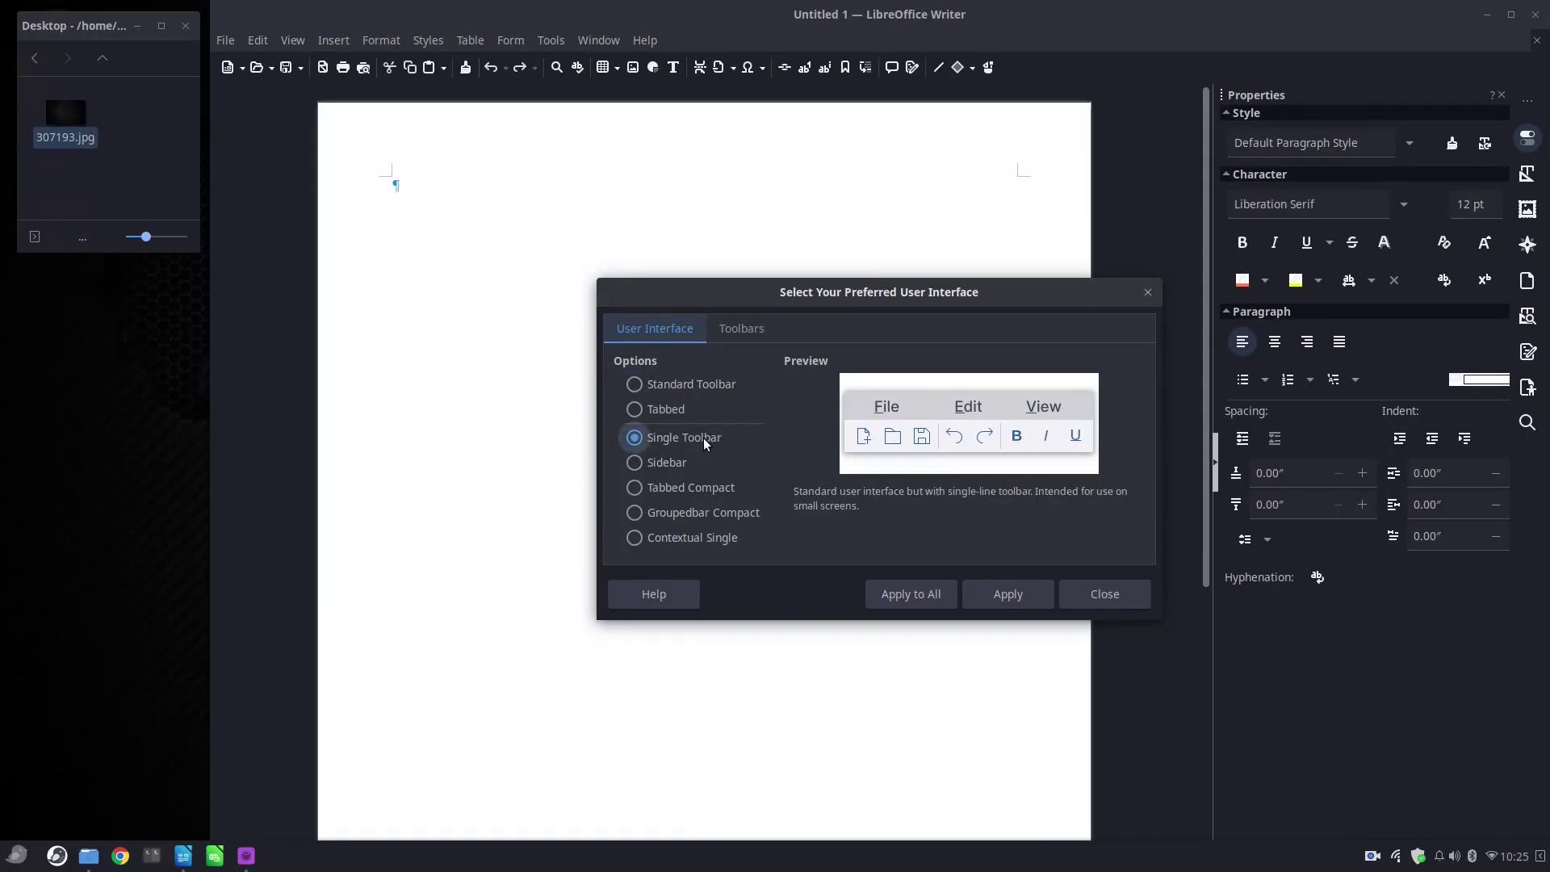
{"action": "left_click", "coordinate": [1006, 593]}
{"action": "left_click", "coordinate": [1088, 593]}
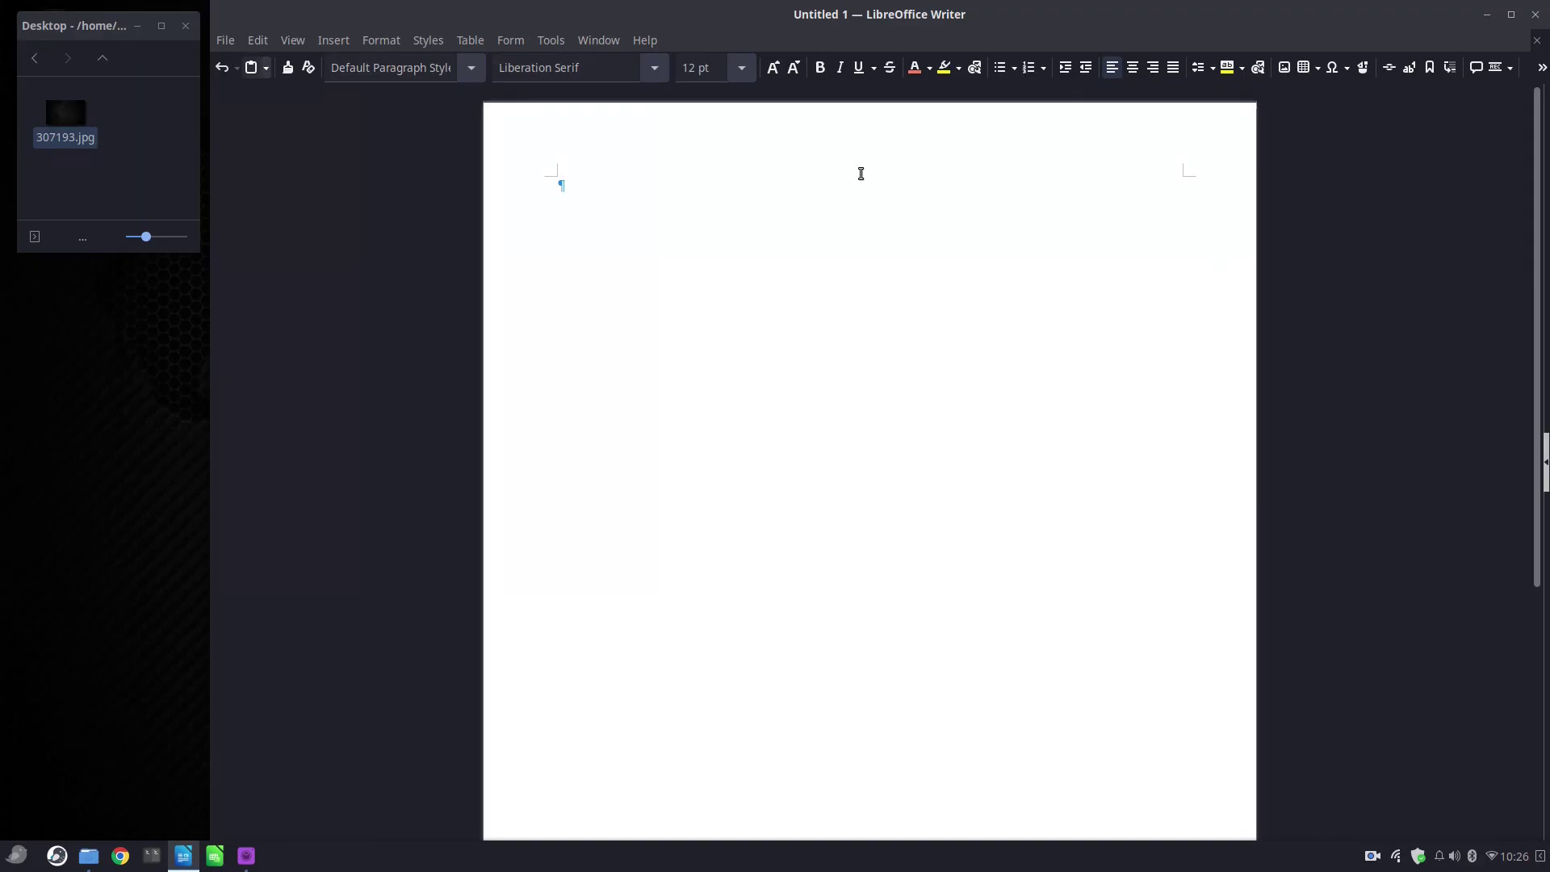
- Hide the Increase indent button from the single-mode Standard toolbar
{"action": "right_click", "coordinate": [841, 105]}
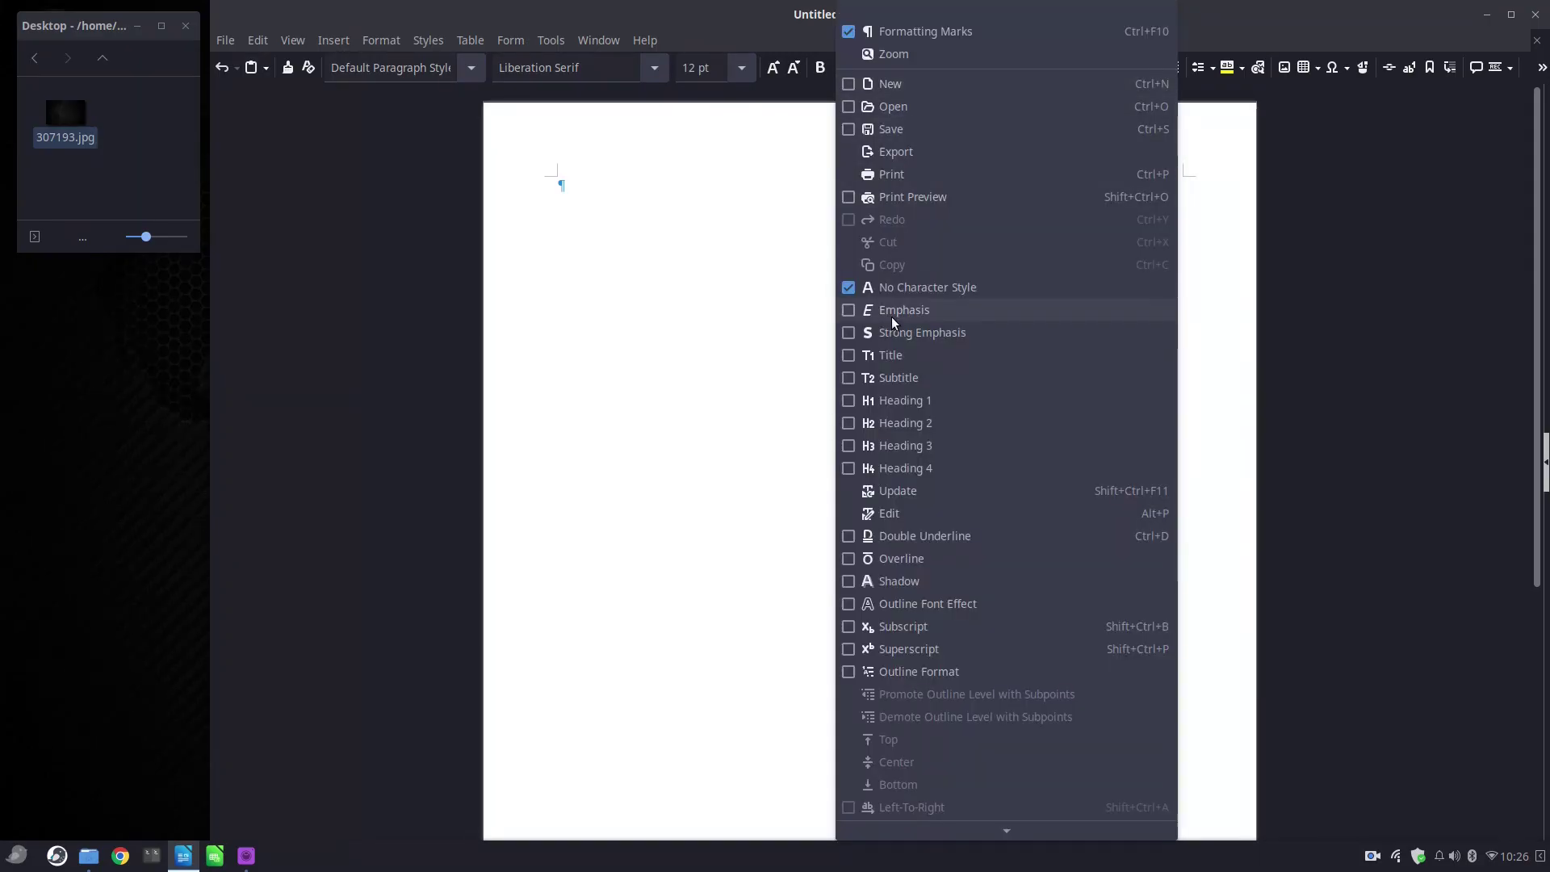
{"action": "scroll", "coordinate": [904, 363], "scroll_direction": "down", "scroll_amount": 2}
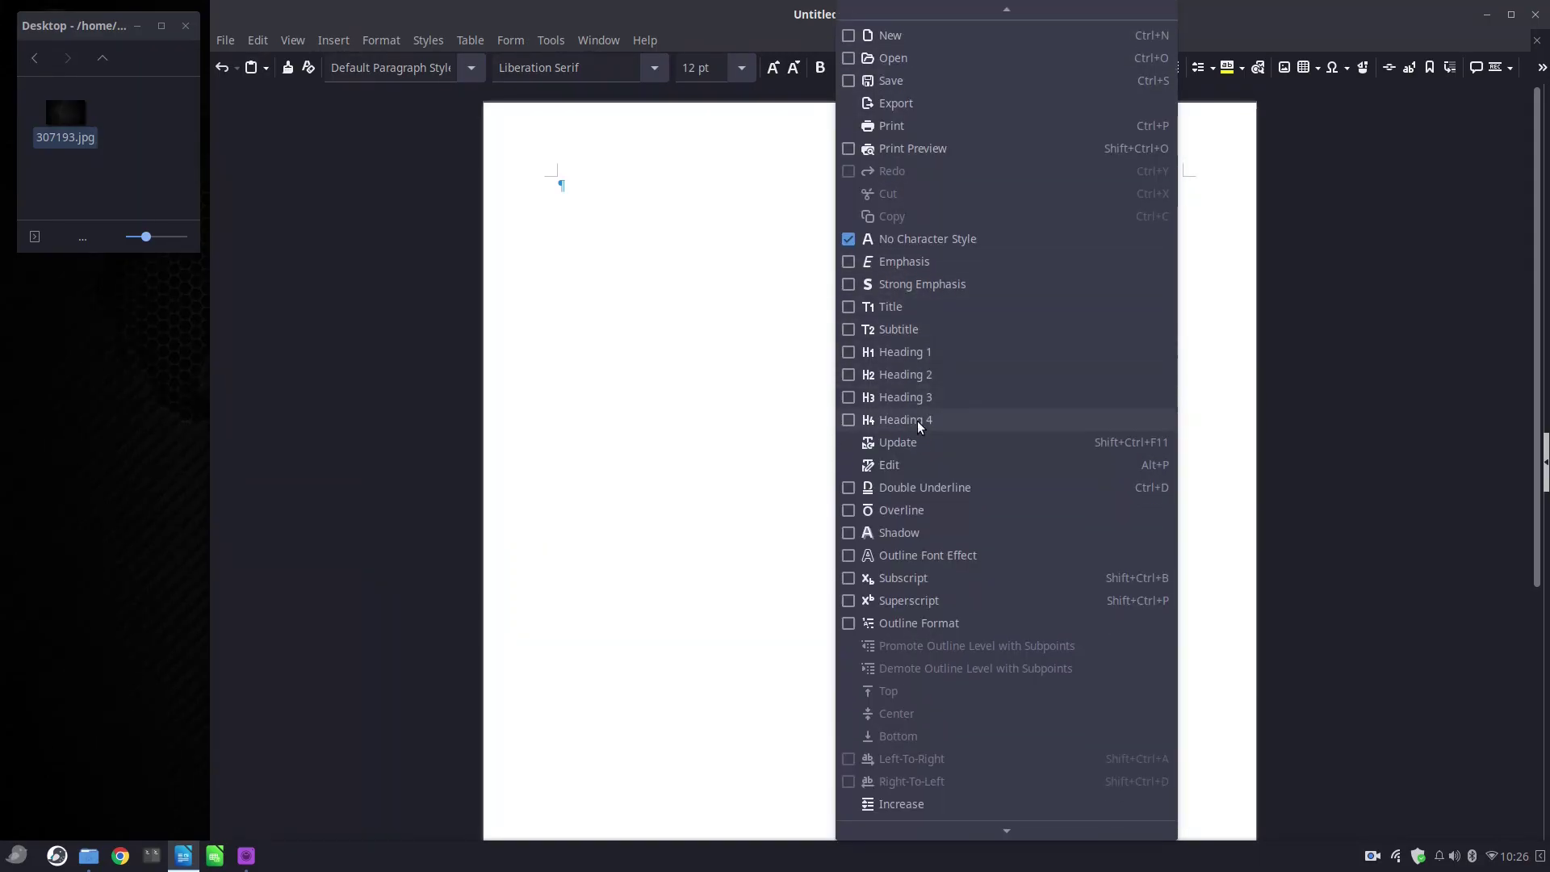
{"action": "scroll", "coordinate": [927, 468], "scroll_direction": "down", "scroll_amount": 4}
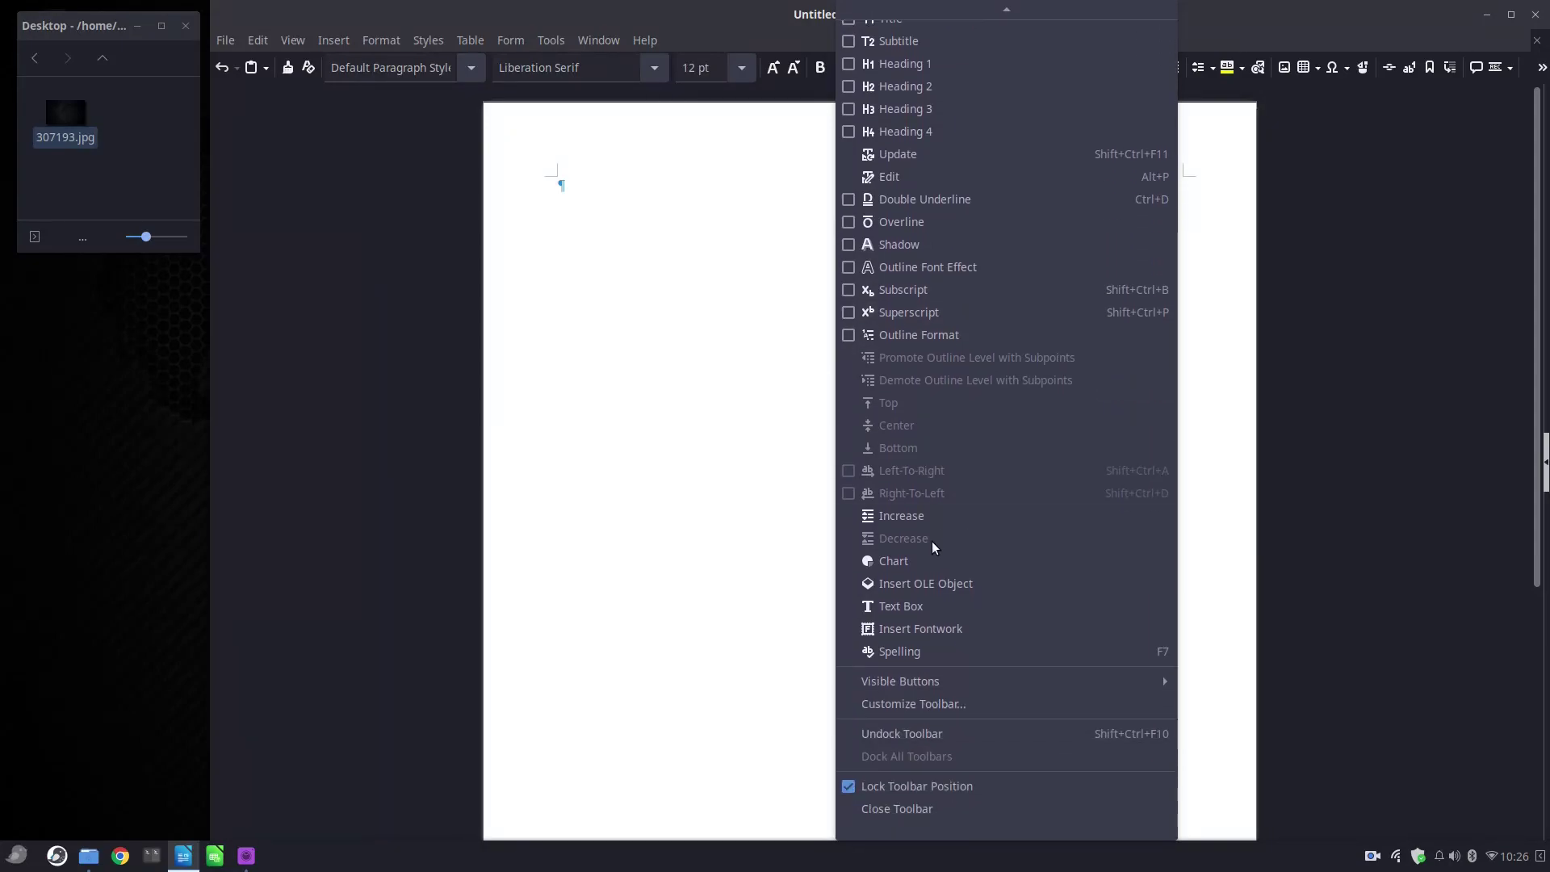
{"action": "mouse_move", "coordinate": [933, 680]}
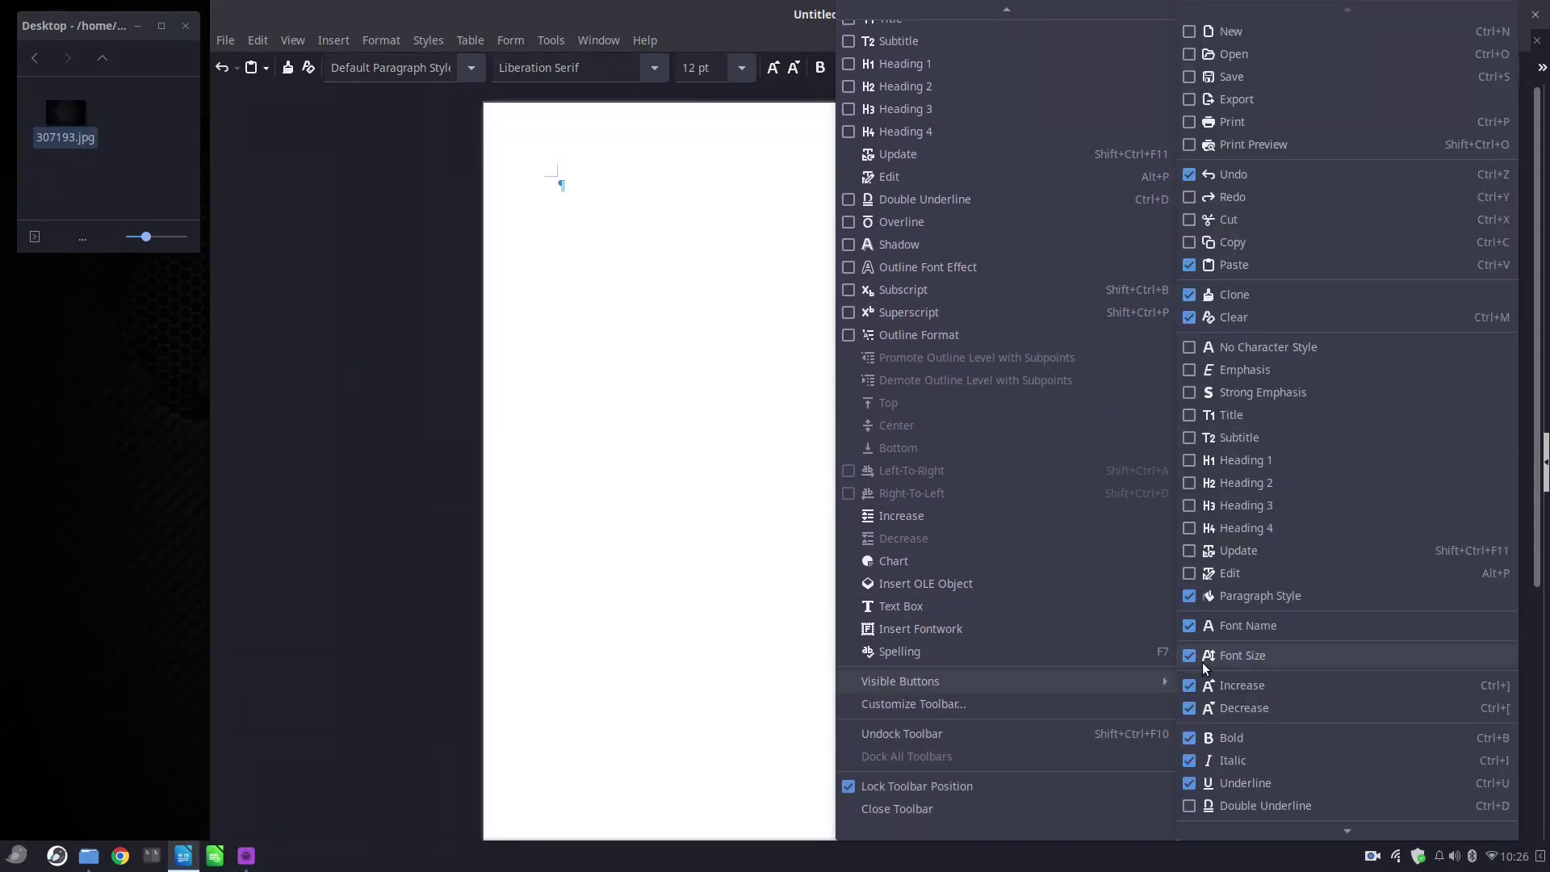
{"action": "scroll", "coordinate": [1228, 605], "scroll_direction": "down", "scroll_amount": 1}
{"action": "scroll", "coordinate": [1228, 605], "scroll_direction": "down", "scroll_amount": 3}
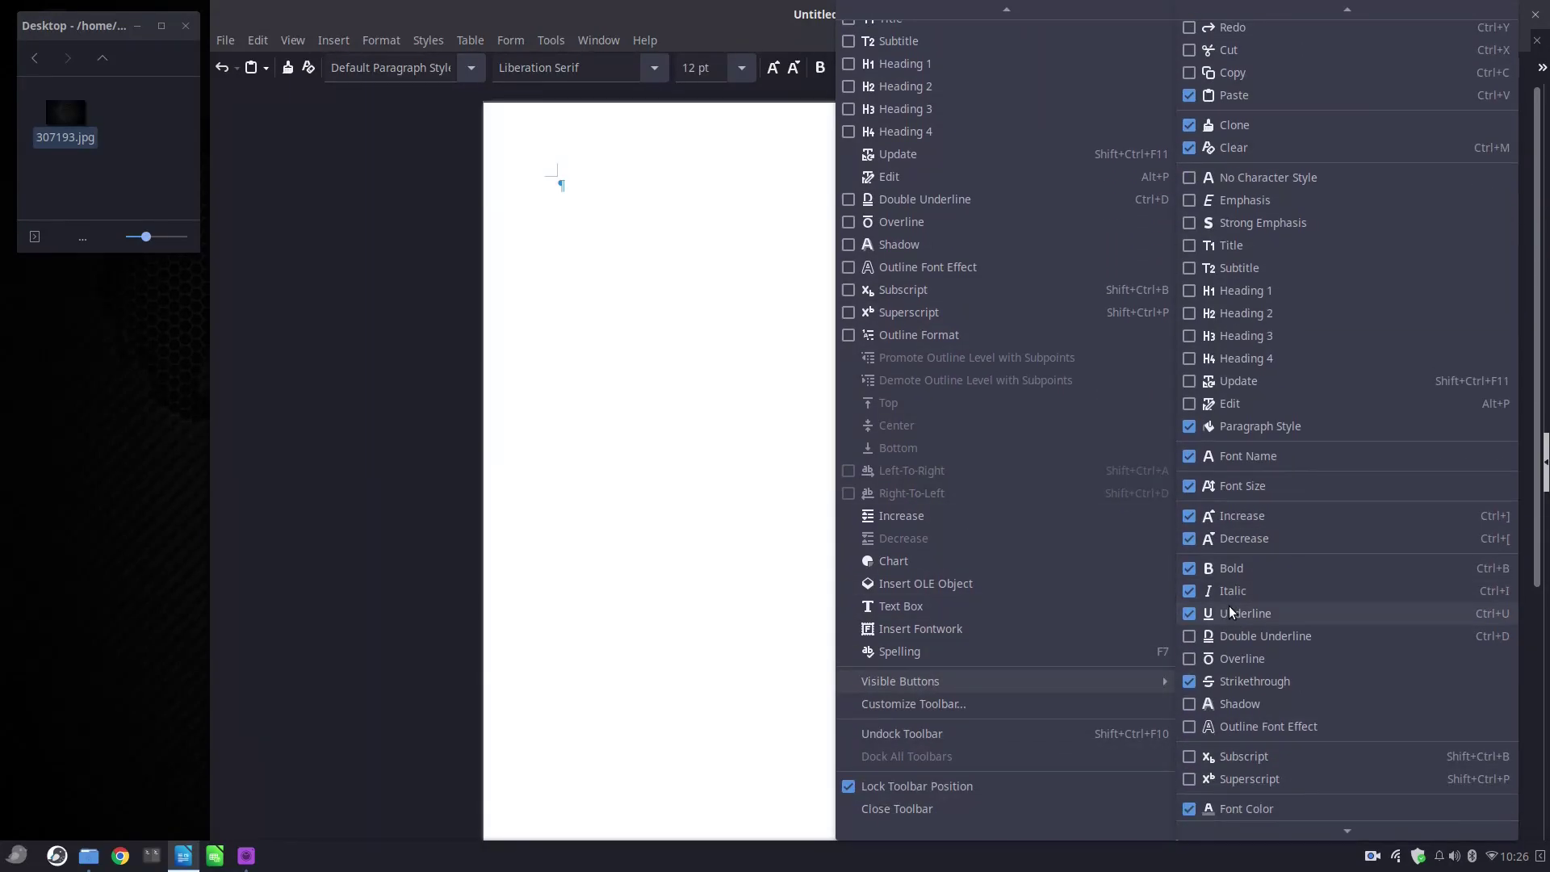
{"action": "scroll", "coordinate": [1229, 605], "scroll_direction": "down", "scroll_amount": 3}
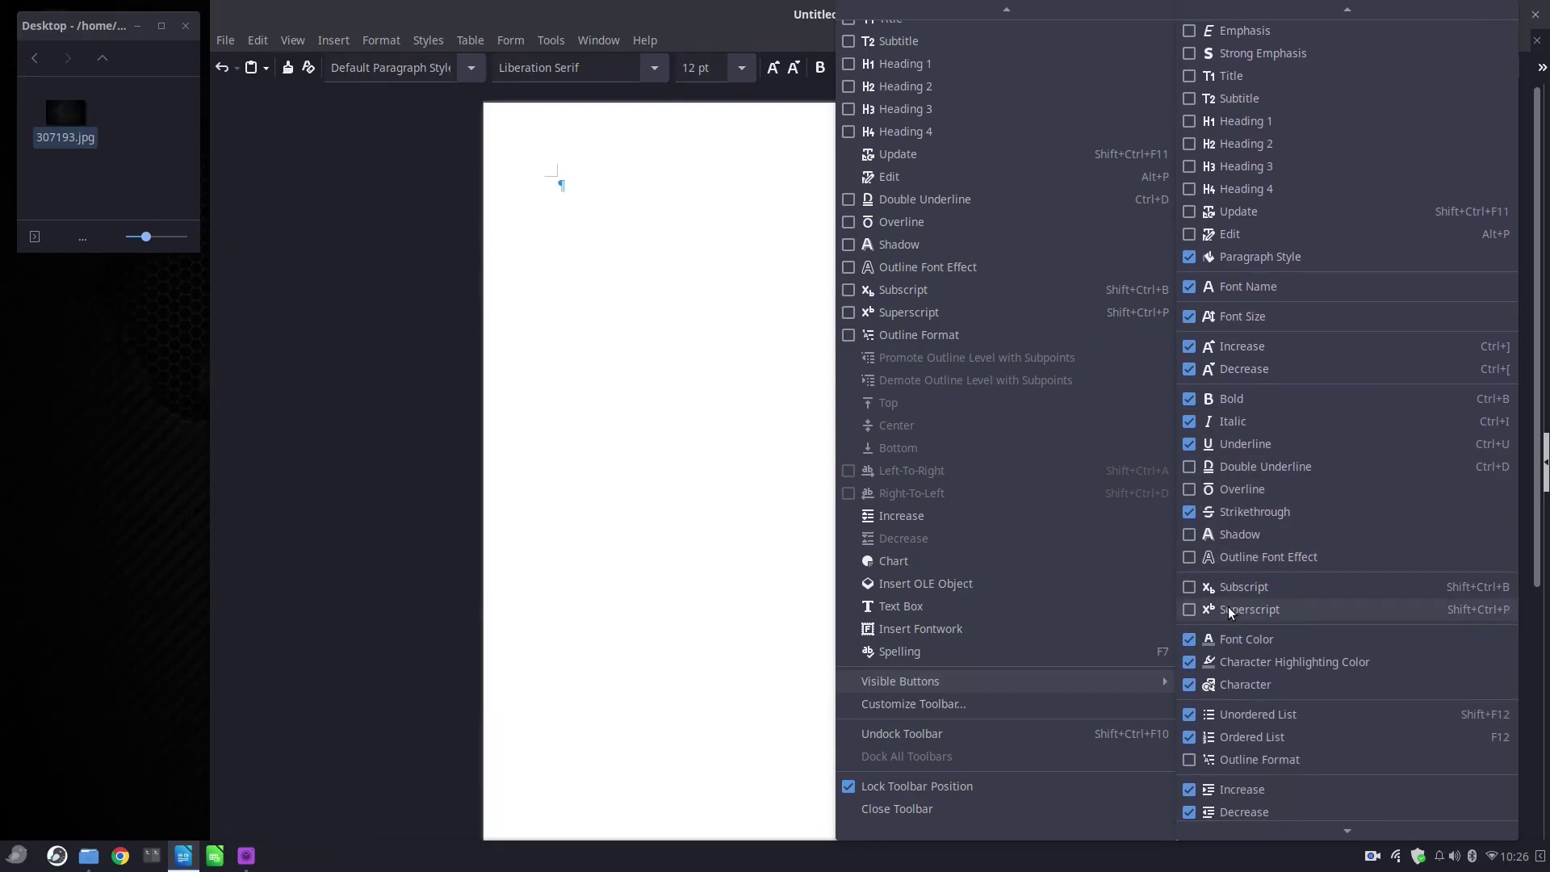
{"action": "scroll", "coordinate": [1228, 607], "scroll_direction": "down", "scroll_amount": 1}
{"action": "scroll", "coordinate": [1199, 680], "scroll_direction": "down", "scroll_amount": 2}
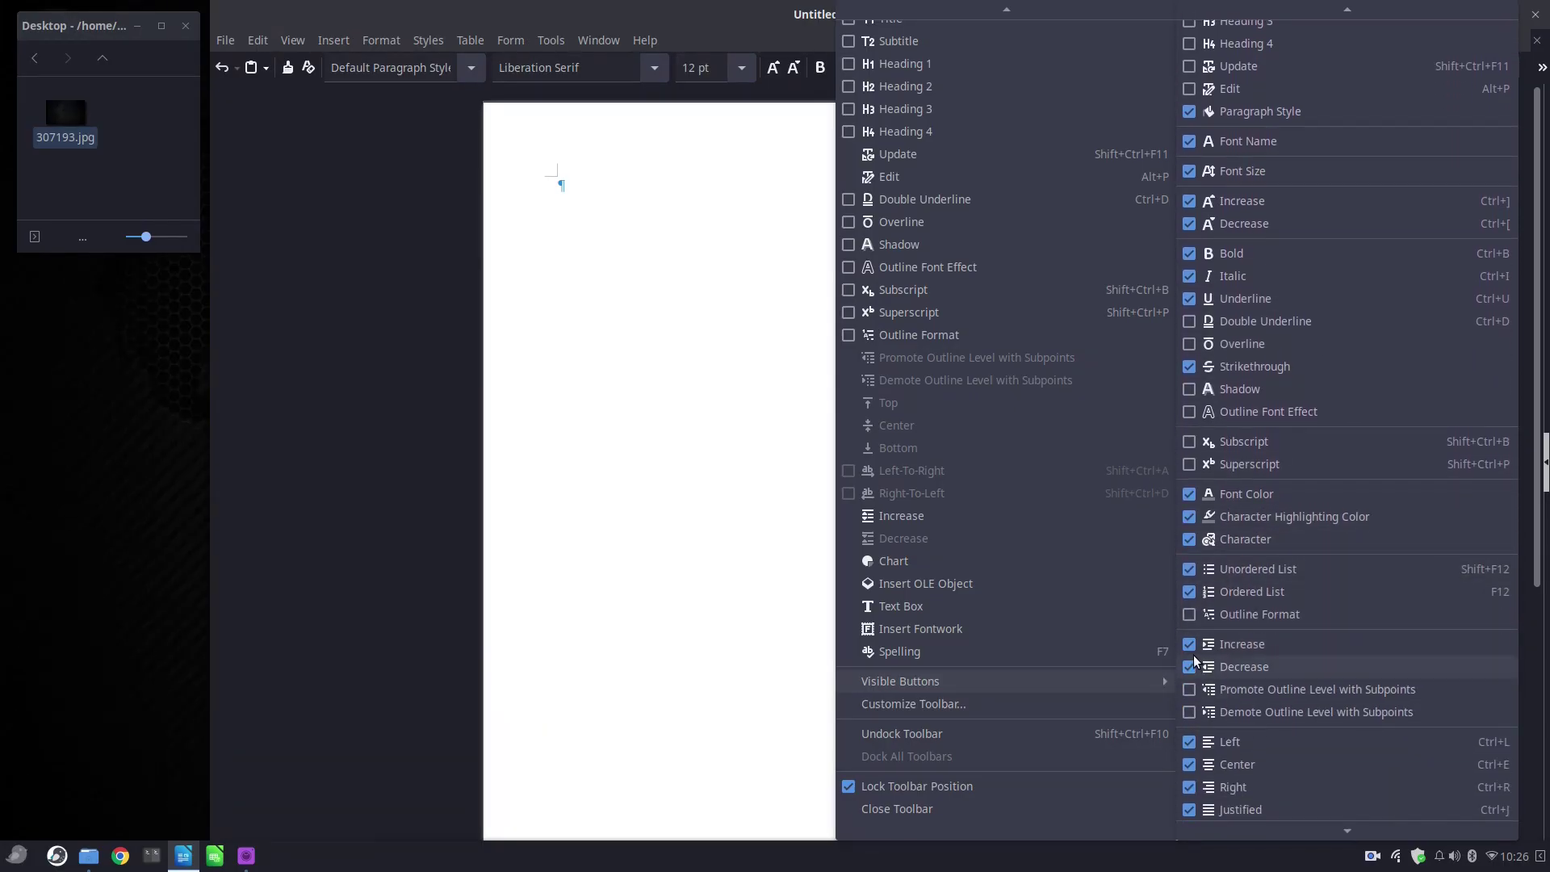
{"action": "left_click", "coordinate": [1190, 646]}
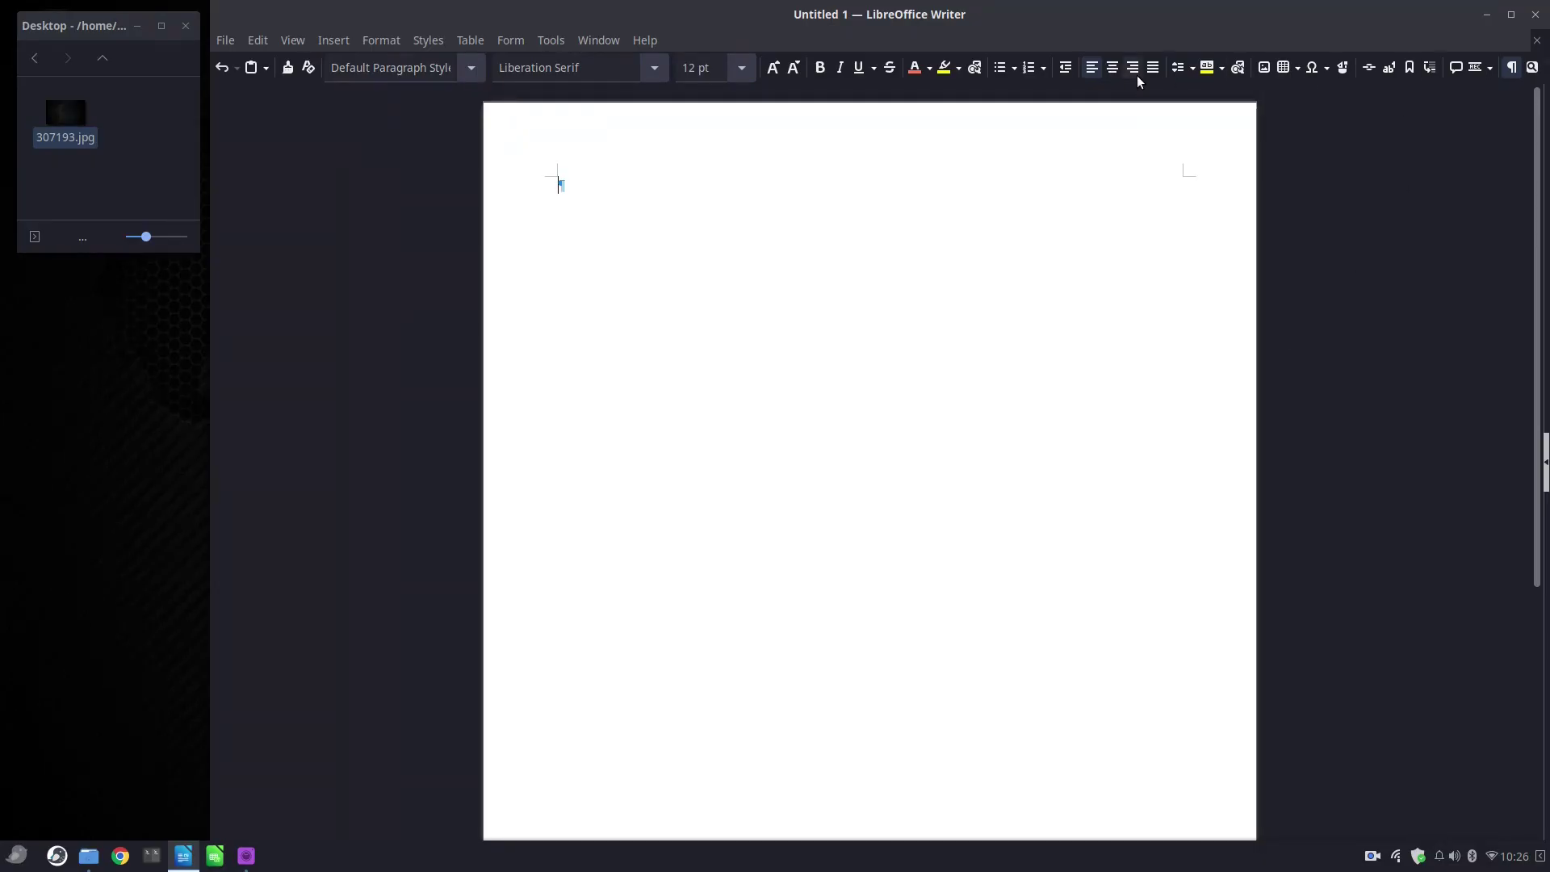
- Hide the Decrease indent button from the single-mode Standard toolbar
{"action": "right_click", "coordinate": [1259, 68]}
{"action": "scroll", "coordinate": [1030, 531], "scroll_direction": "down", "scroll_amount": 3}
{"action": "left_click", "coordinate": [1030, 531]}
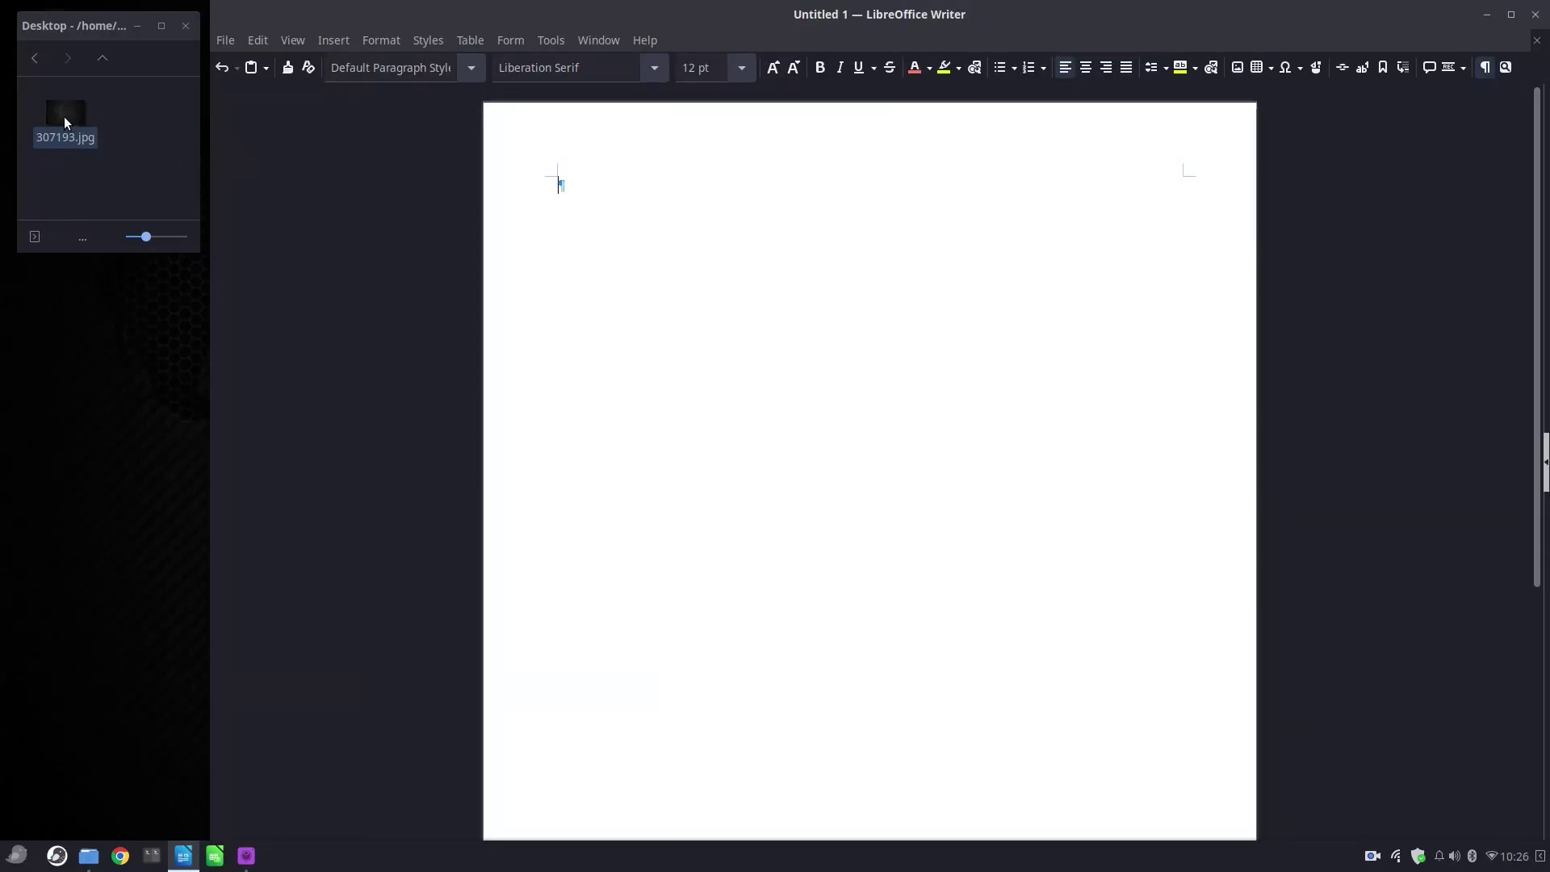
- Insert the image 307193.jpg from the Desktop folder window into the page and shrink it to about half its width
{"action": "left_click_drag", "start_coordinate": [65, 122], "coordinate": [655, 248]}
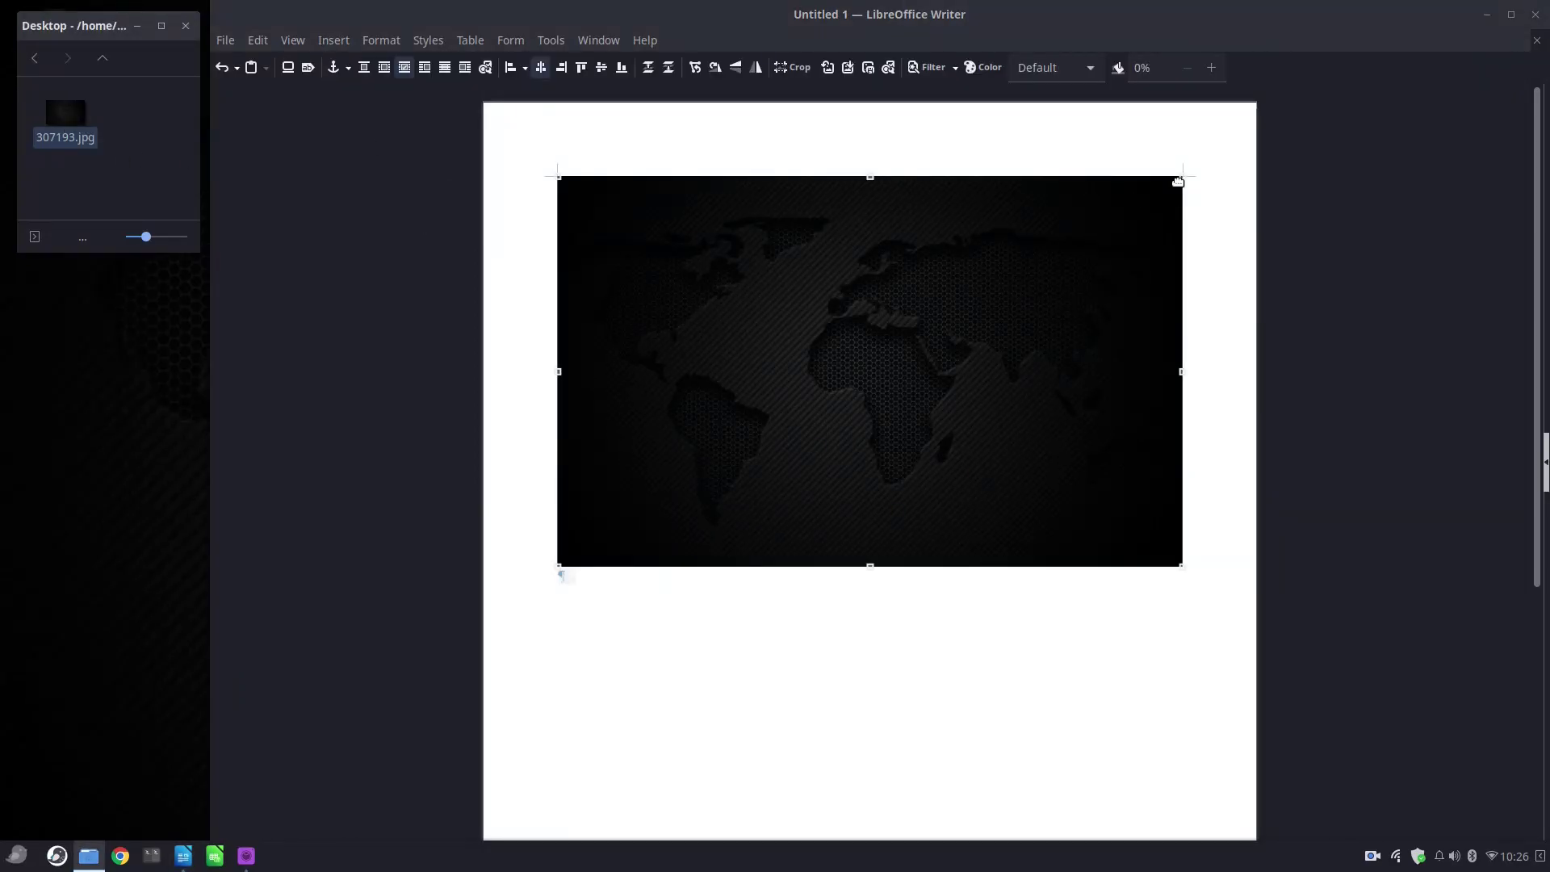
{"action": "left_click_drag", "start_coordinate": [1177, 181], "coordinate": [870, 346]}
{"action": "left_click", "coordinate": [635, 283]}
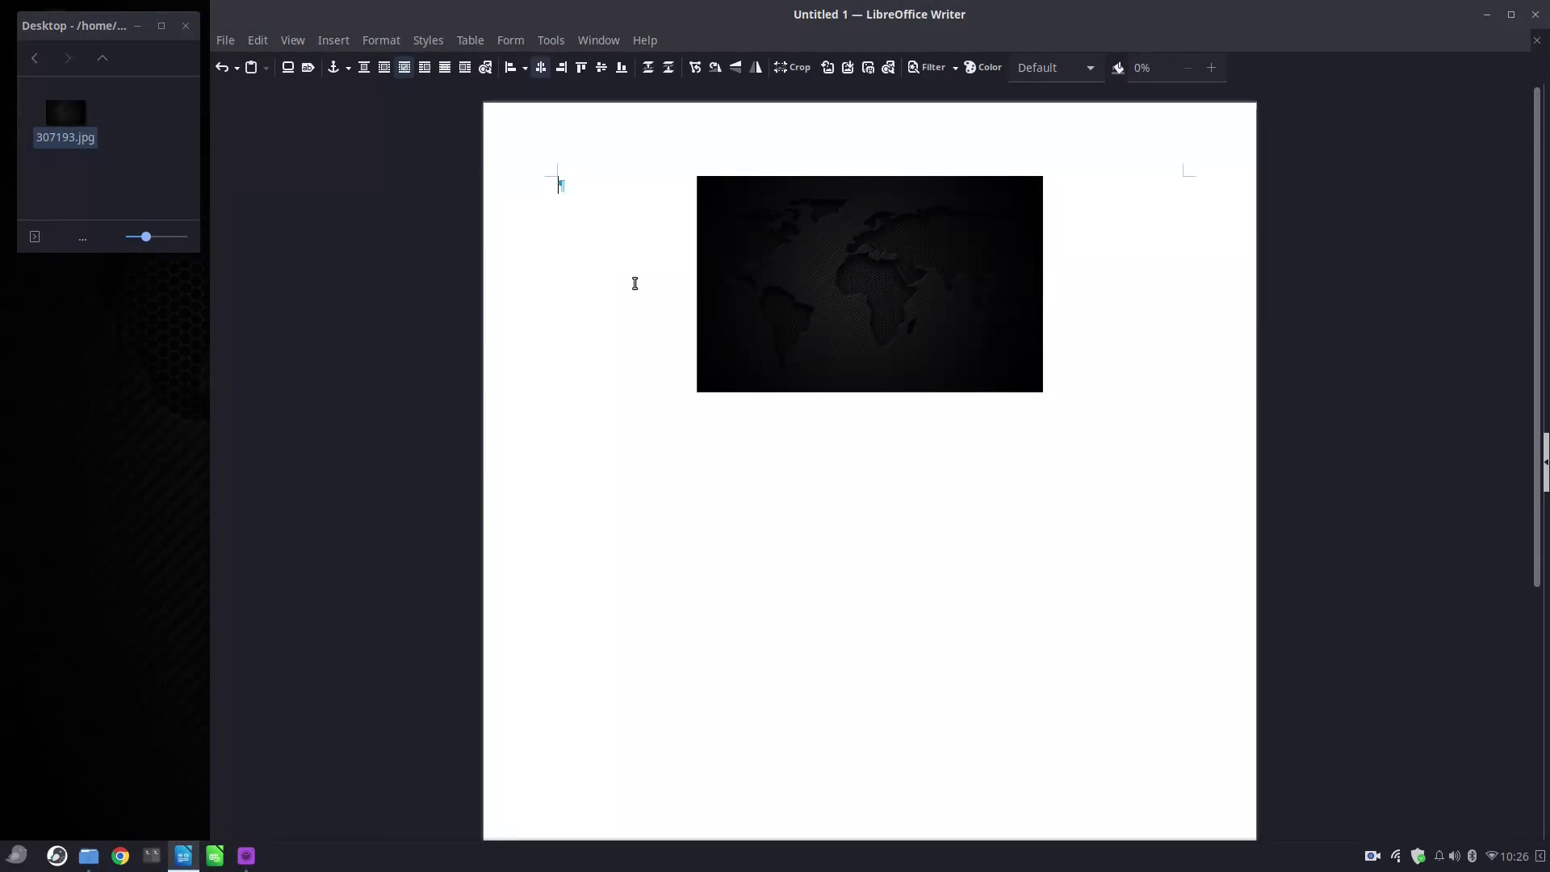
{"action": "left_click", "coordinate": [756, 226]}
{"action": "left_click", "coordinate": [604, 215]}
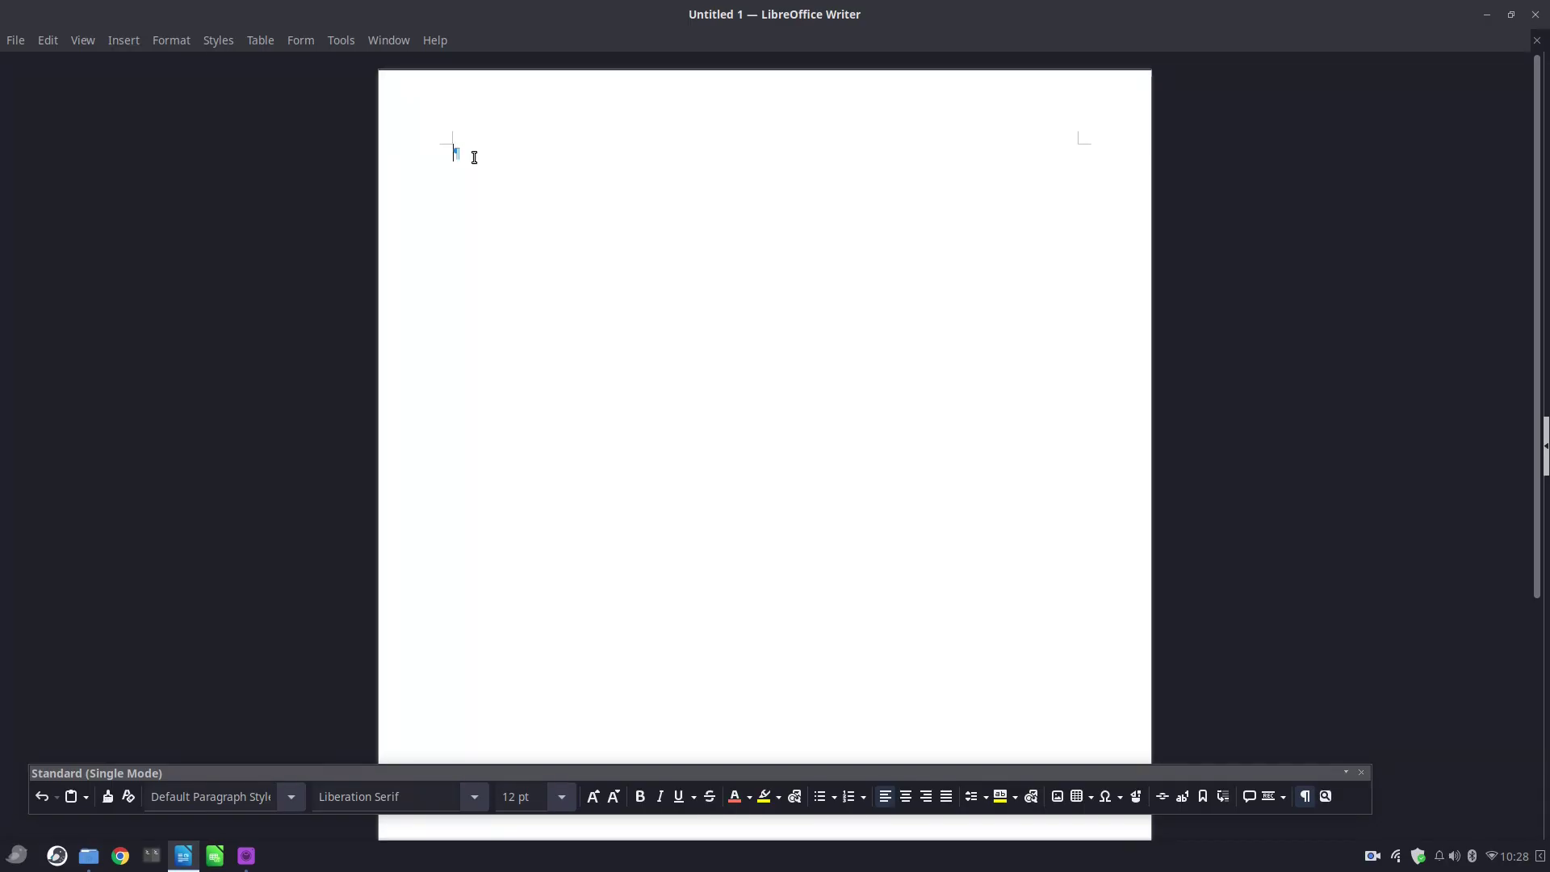
- Unmaximize the document window, enter the text "wewe" and insert the image 307193.jpg from the Desktop folder window
{"action": "double_click", "coordinate": [424, 8]}
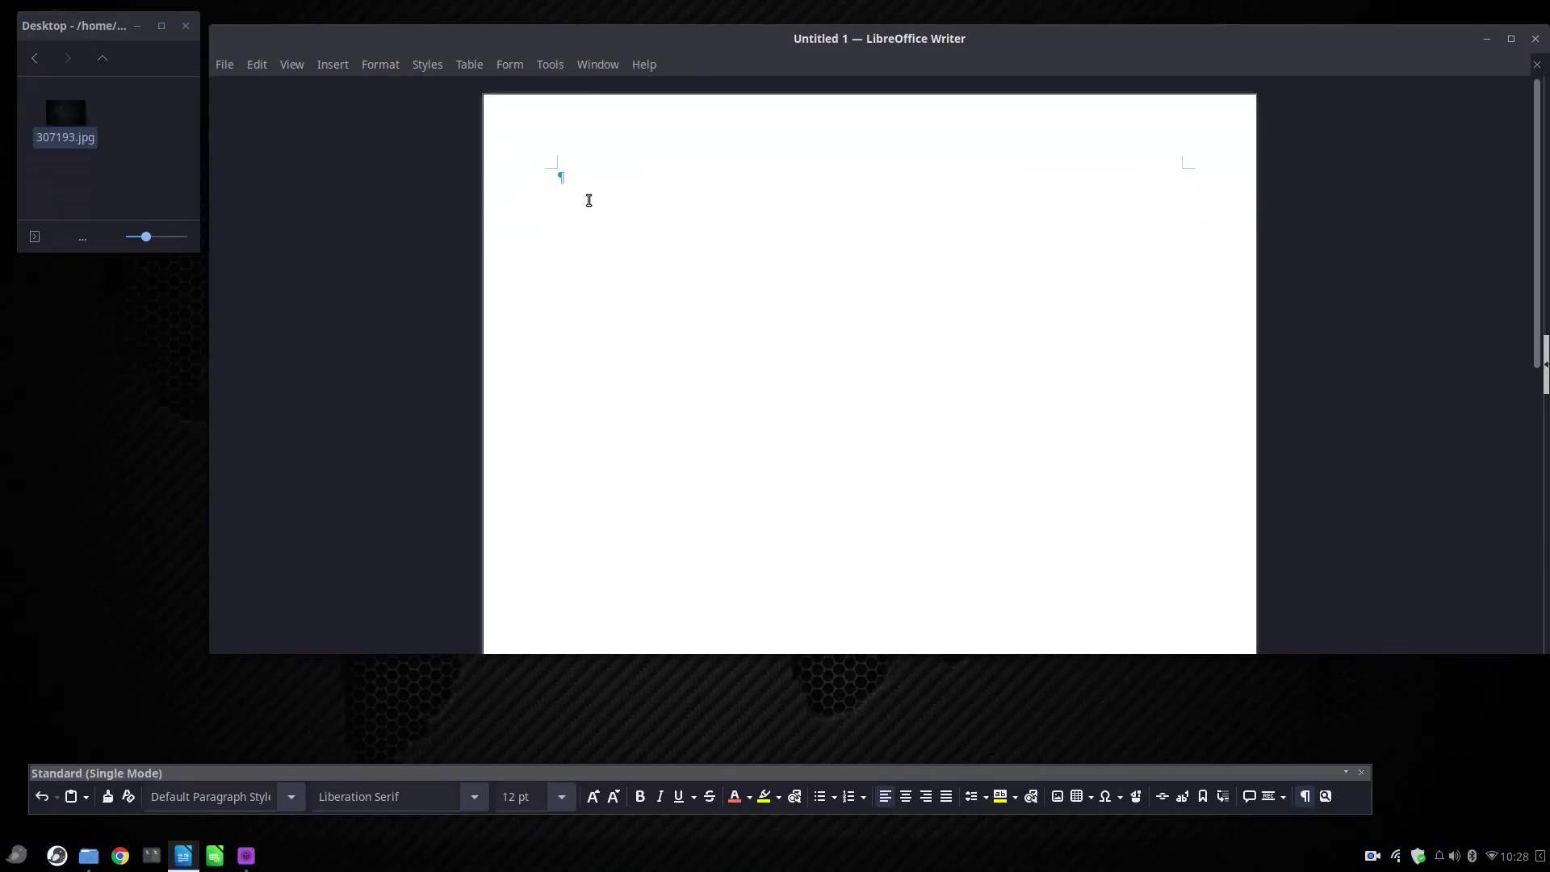
{"action": "type", "text": "wewe"}
{"action": "left_click_drag", "start_coordinate": [76, 115], "coordinate": [642, 259]}
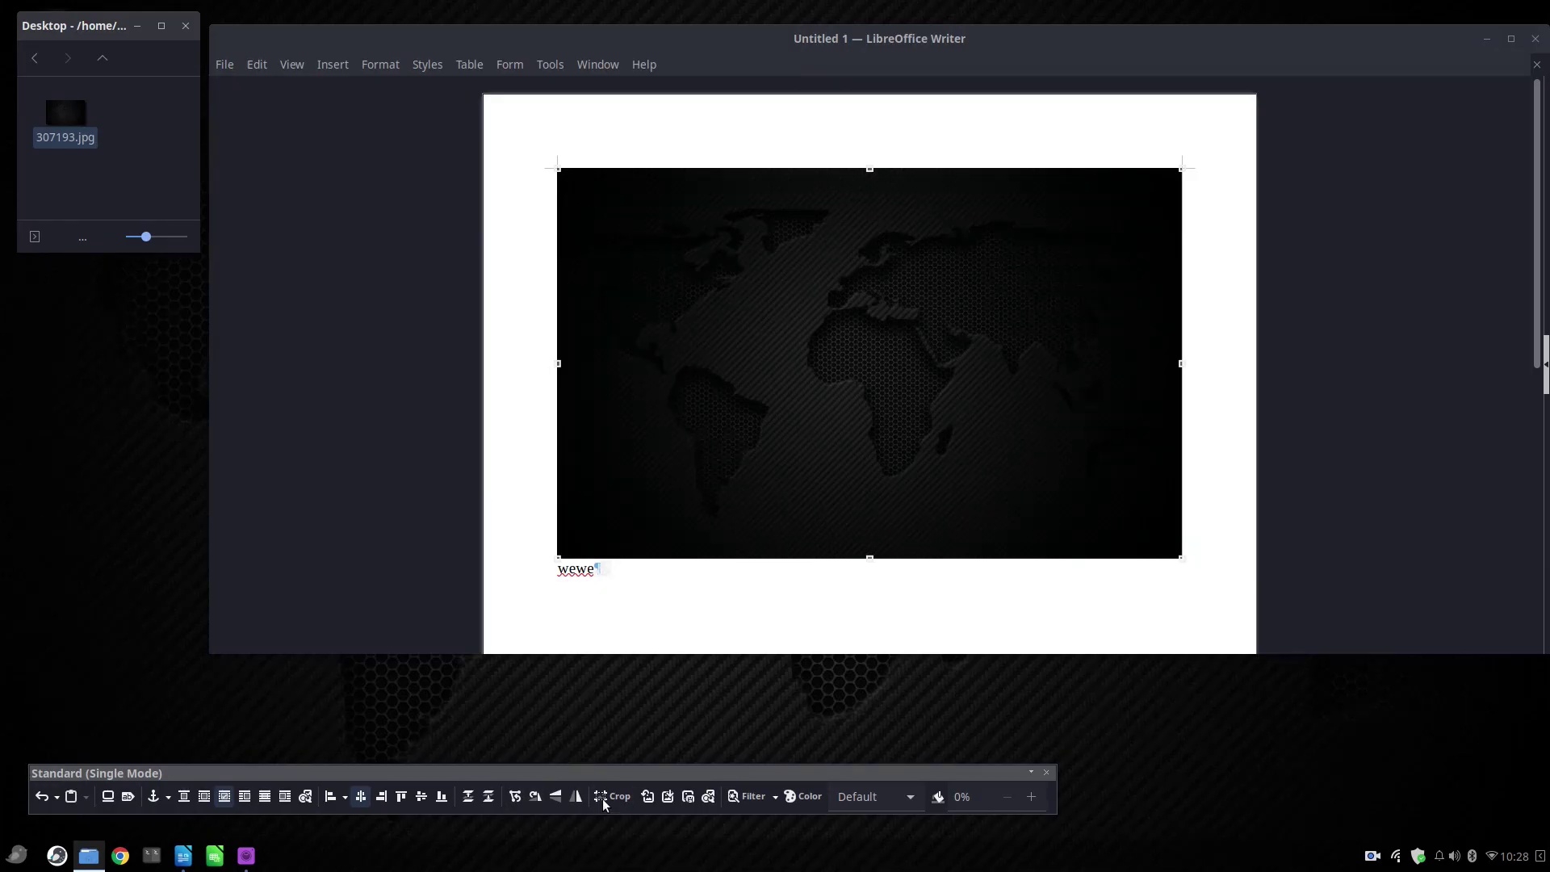
- Alternate between selecting the inserted image and the "wewe" text line to compare the floating toolbar's contextual buttons
{"action": "left_click", "coordinate": [654, 432]}
{"action": "left_click", "coordinate": [621, 619]}
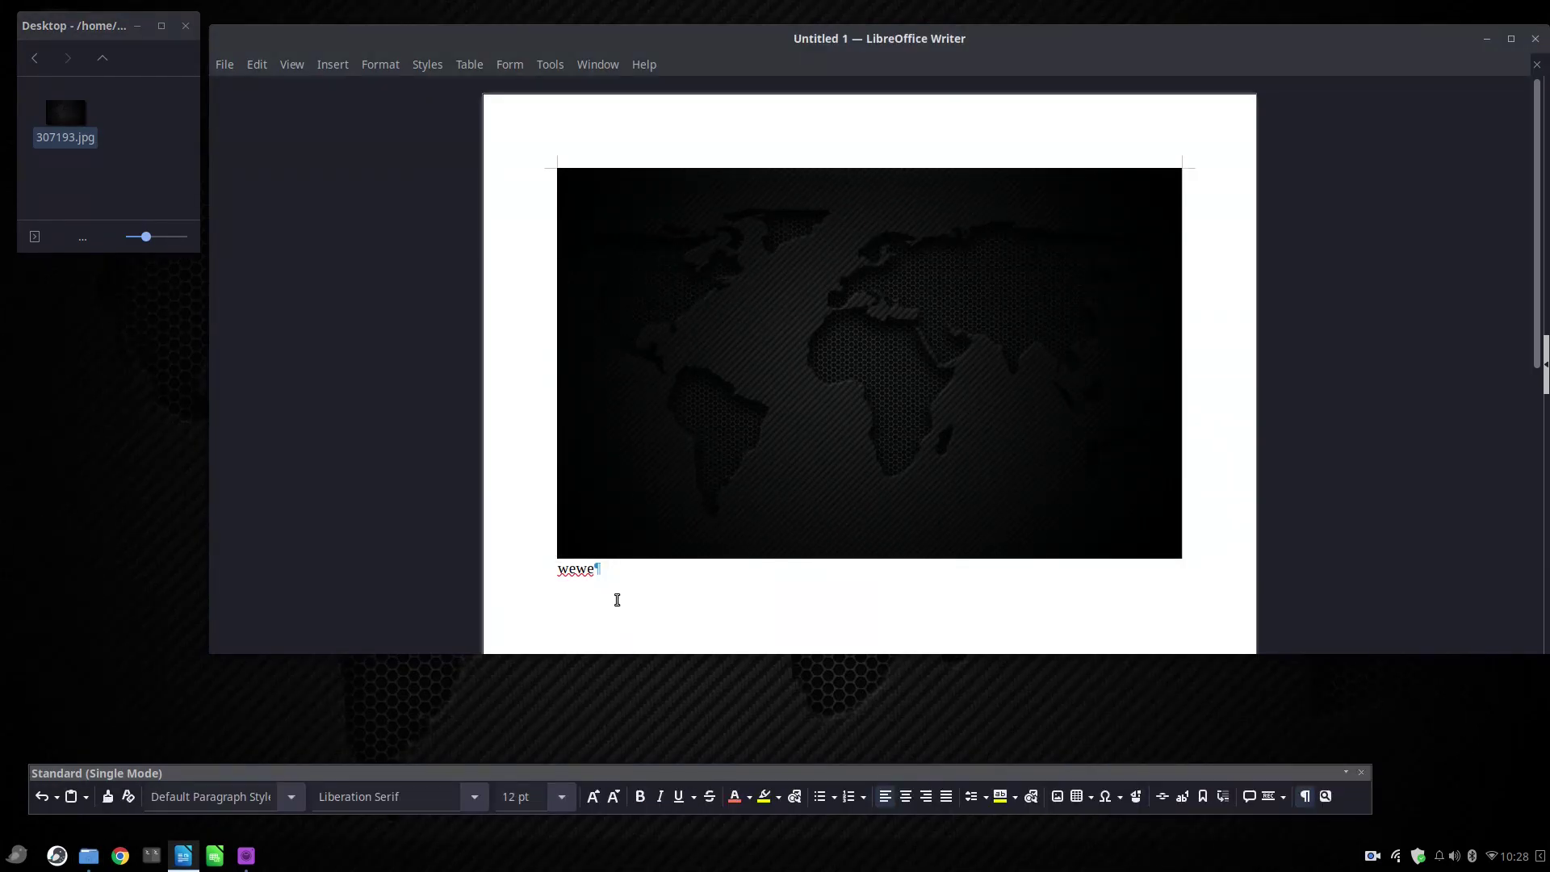
{"action": "left_click", "coordinate": [732, 449]}
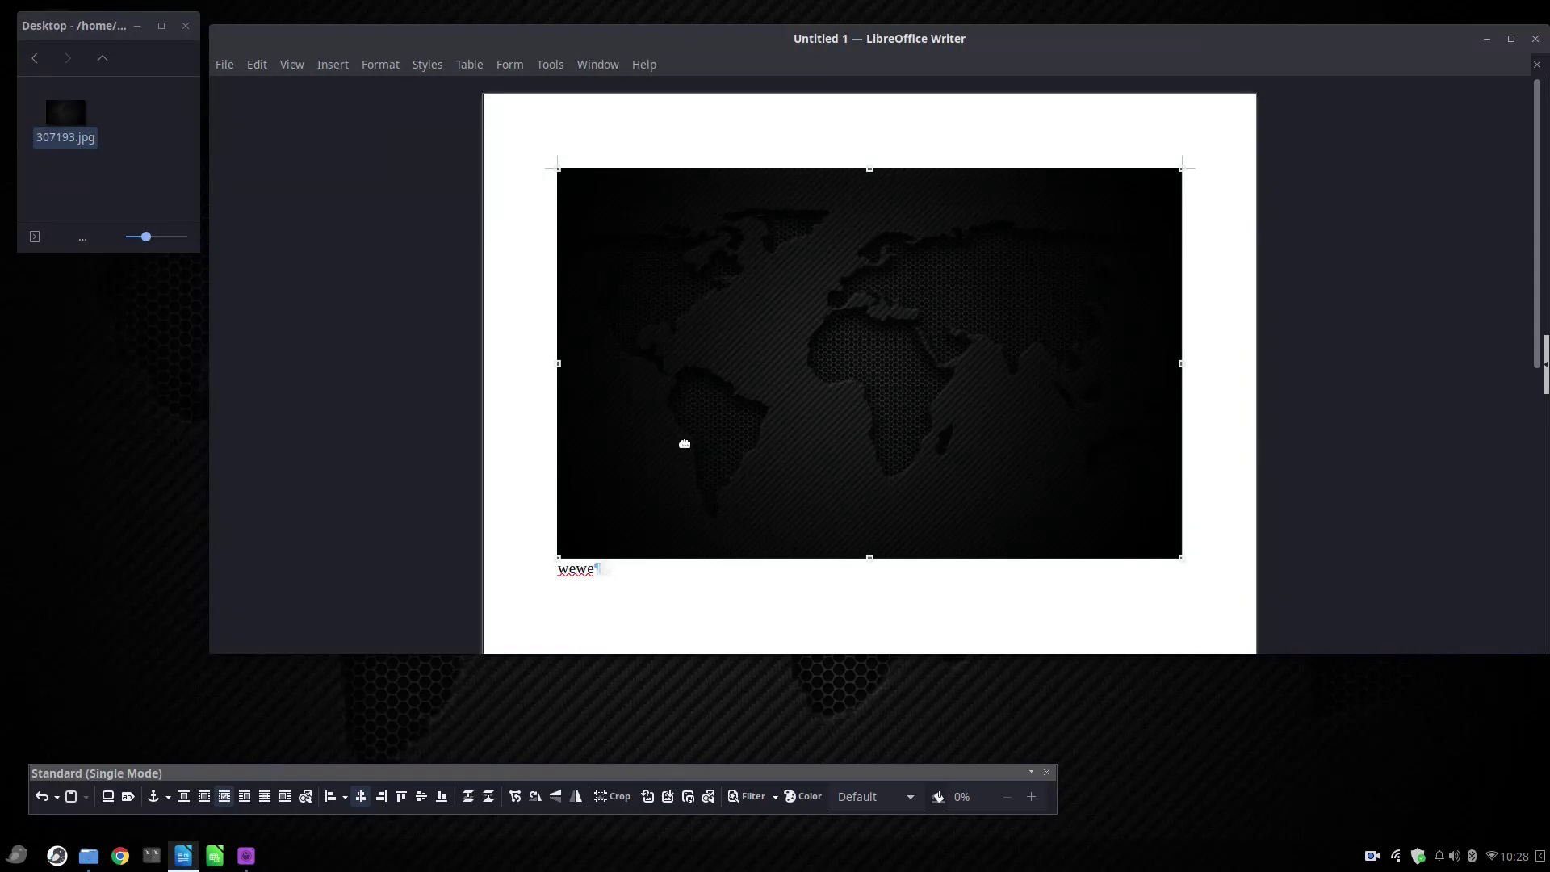
{"action": "left_click", "coordinate": [642, 579]}
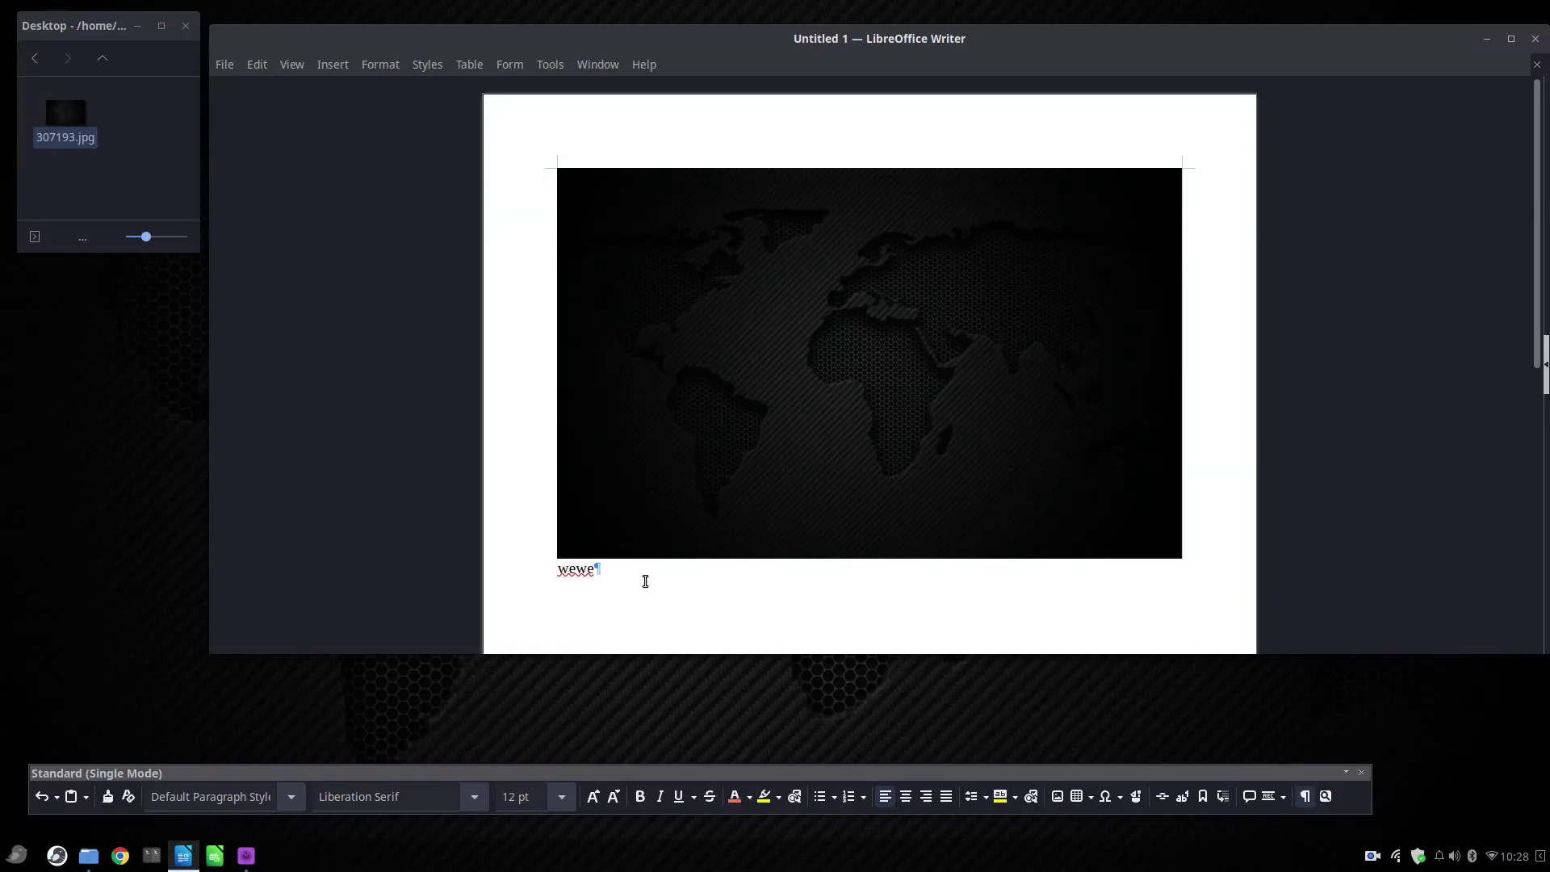